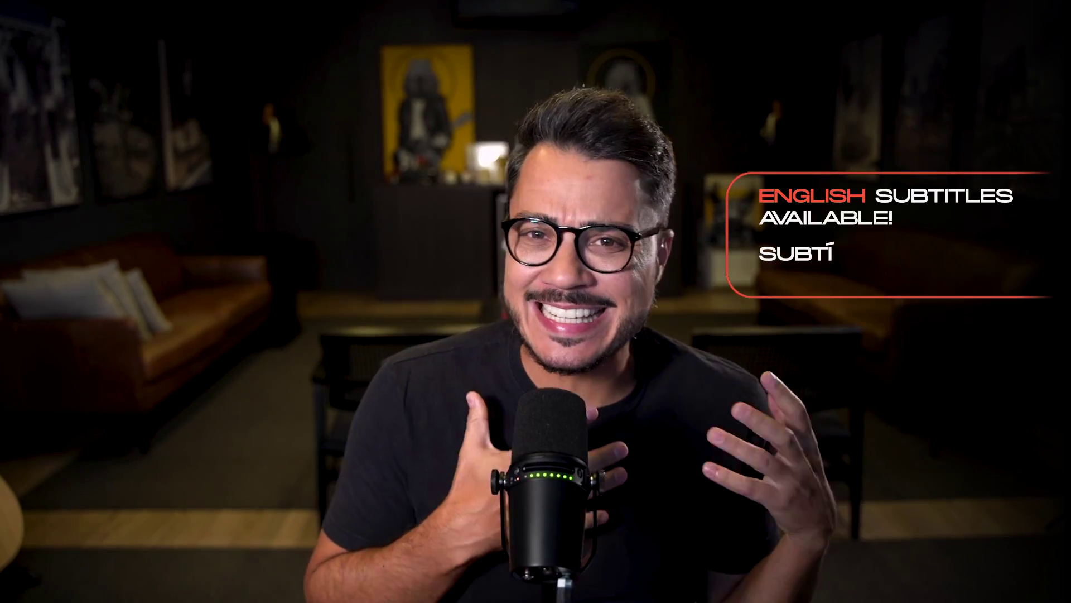
# Step: Open the AMBIENTE level with Viewport 2 showing an unlit top-down floor plan
pyautogui.click(1008, 522)
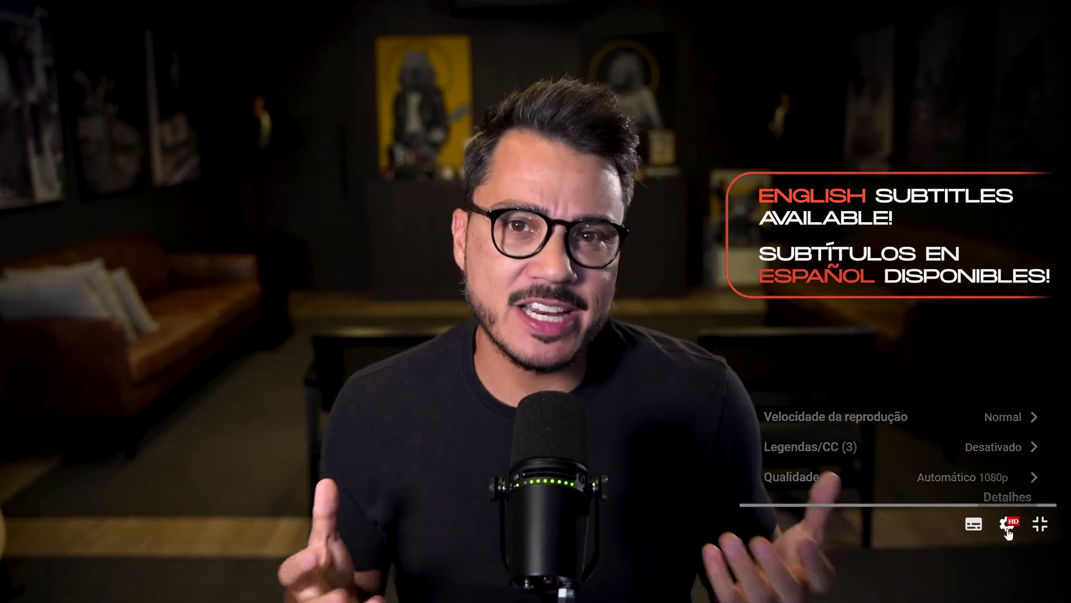
pyautogui.click(977, 453)
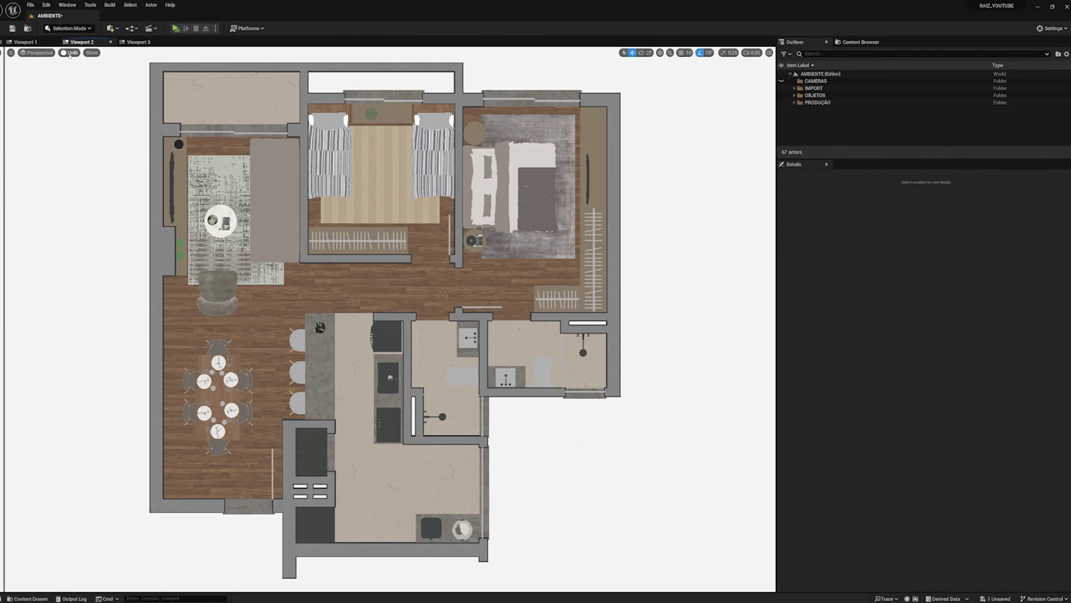
# Step: Place a Sky Light from Quick Add and set its Source Type to SLS Specified Cubemap
pyautogui.click(107, 29)
pyautogui.moveTo(132, 120)
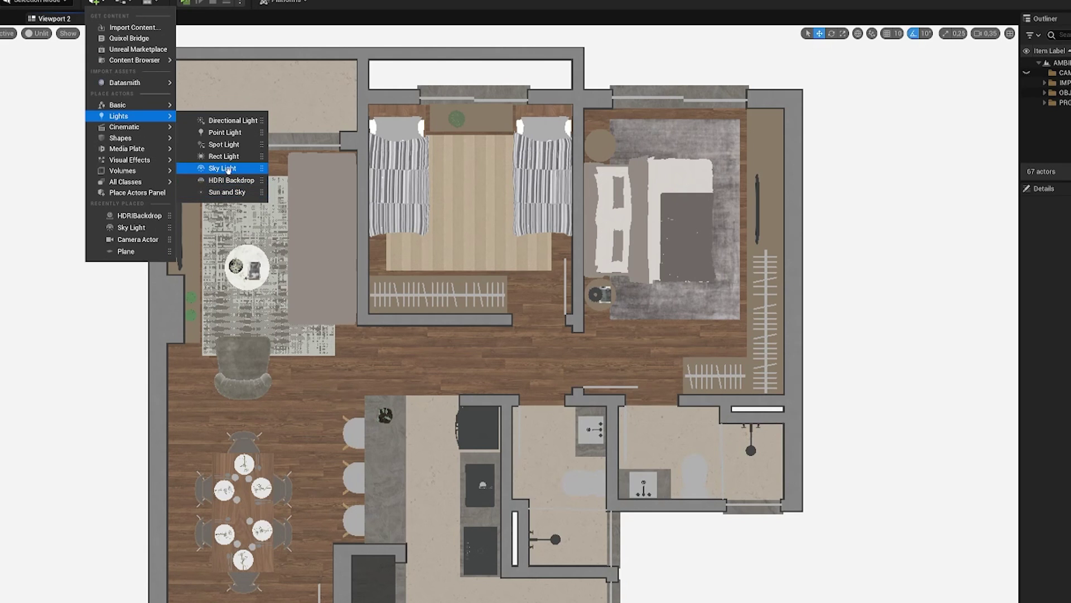
pyautogui.click(229, 169)
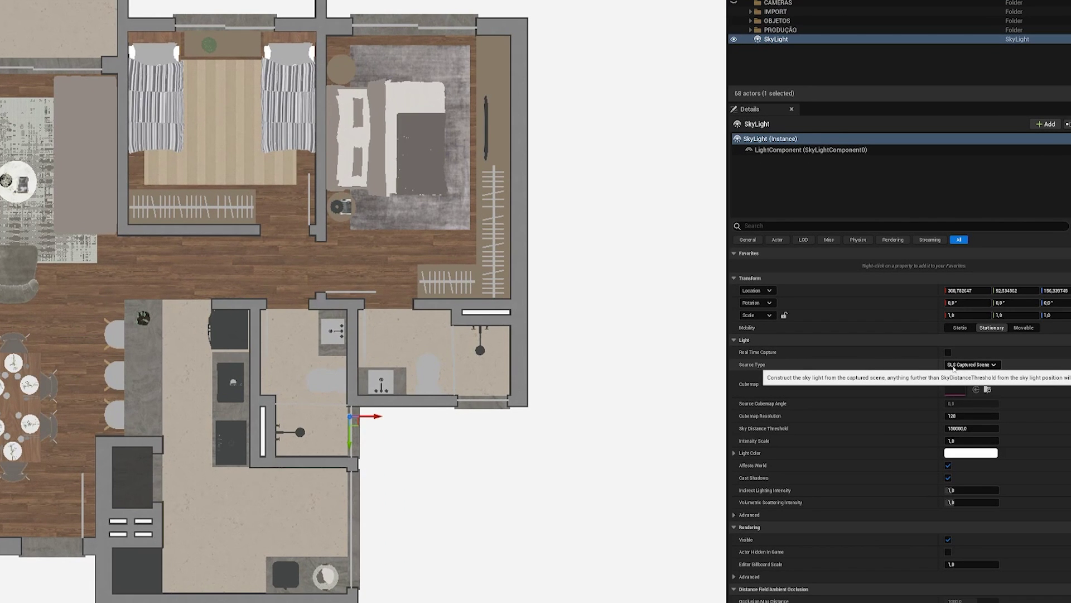
pyautogui.click(954, 366)
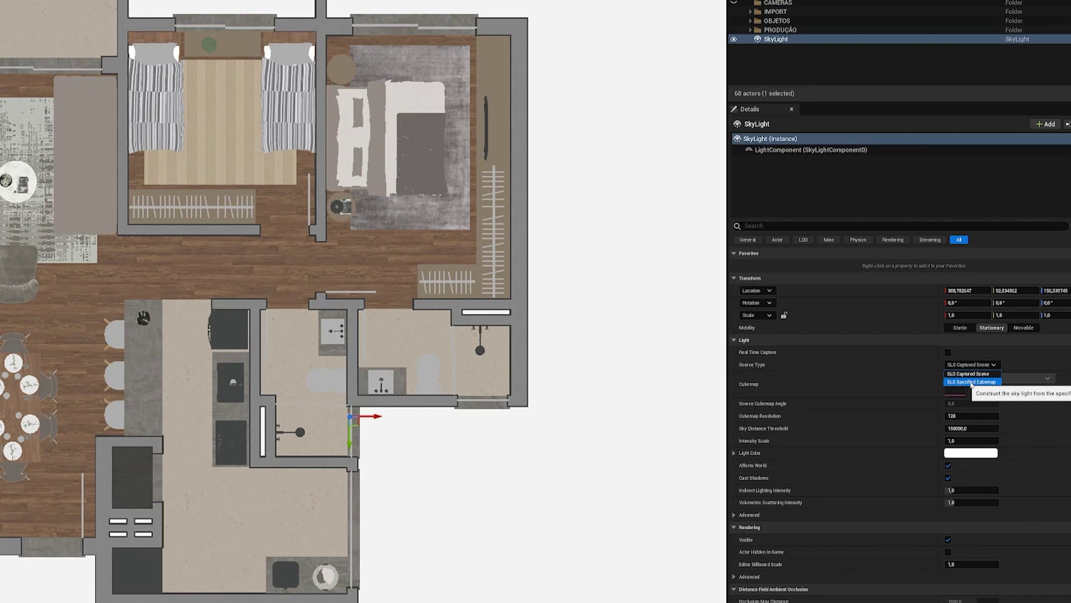
pyautogui.click(971, 383)
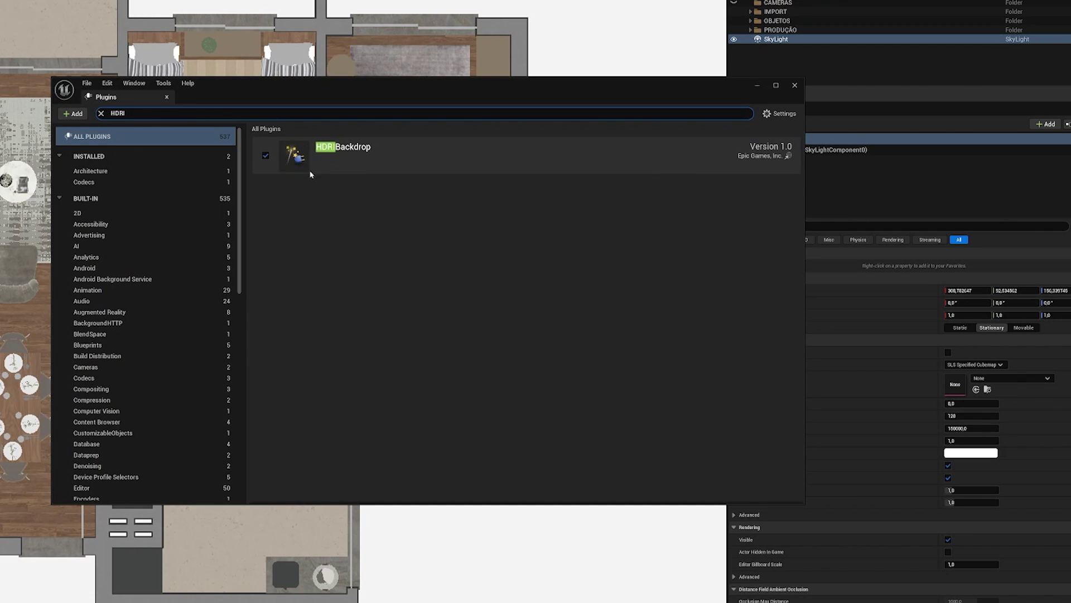
# Step: Close Plugins and browse to Engine > Plugins > HDRIBackdrop Content > Textures in the Content Browser
pyautogui.click(793, 86)
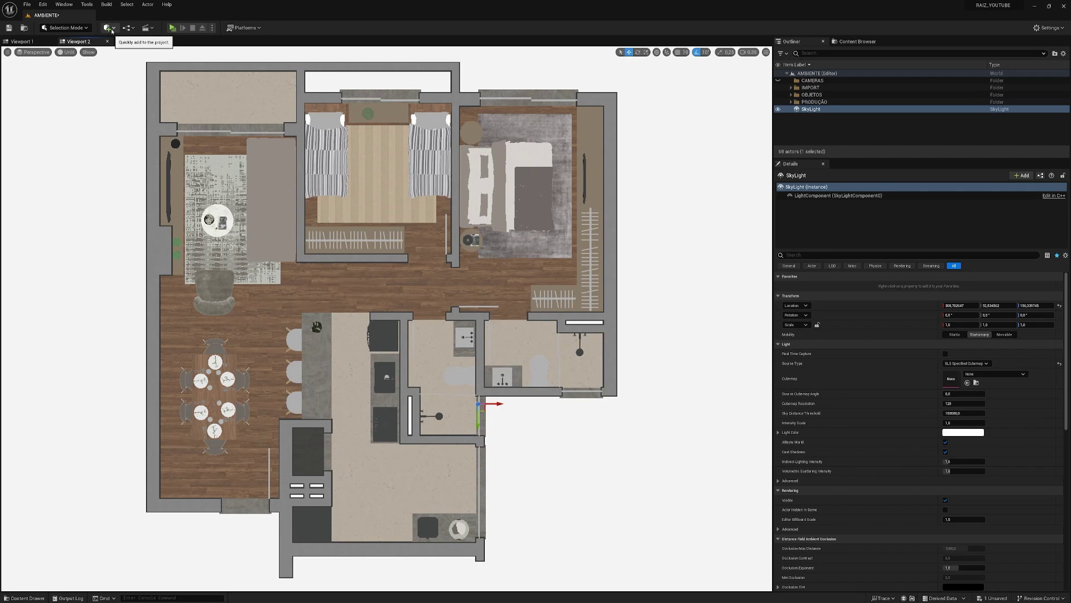
pyautogui.click(856, 42)
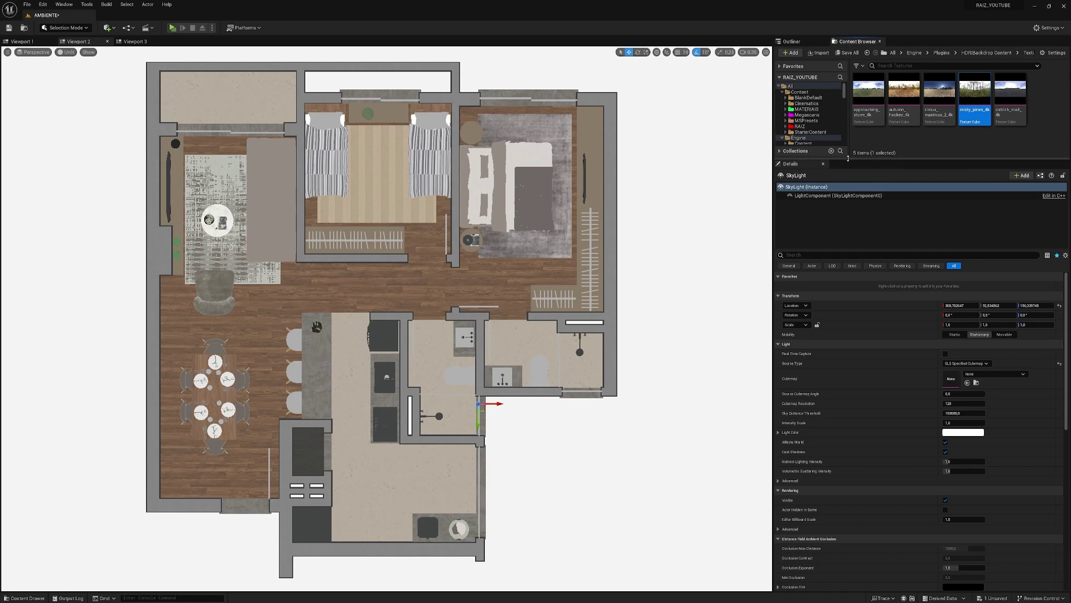
pyautogui.click(783, 92)
pyautogui.doubleClick(788, 98)
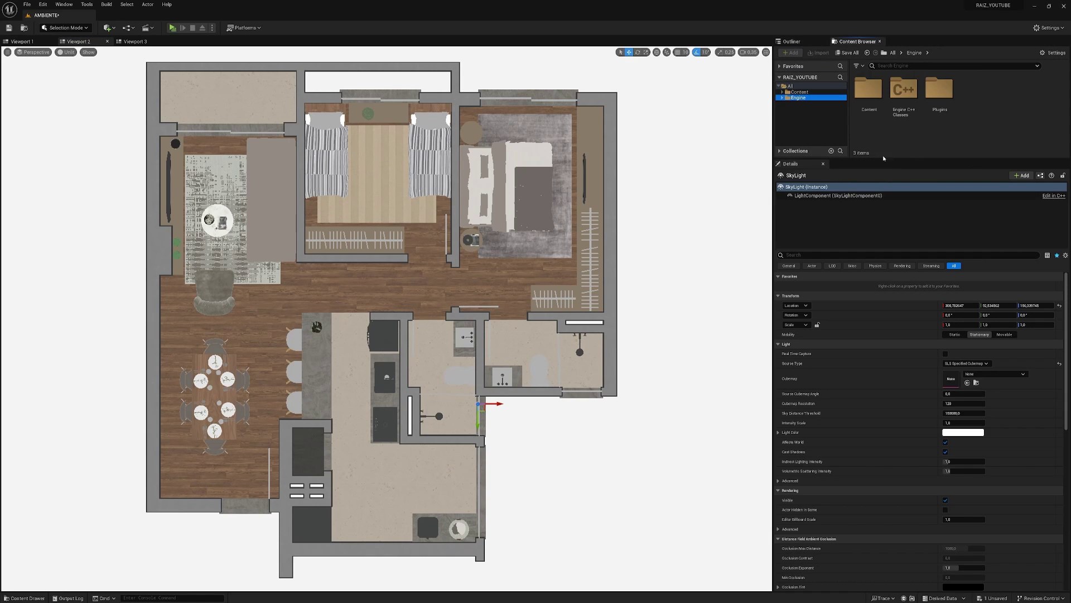
pyautogui.moveTo(860, 159); pyautogui.dragTo(860, 371)
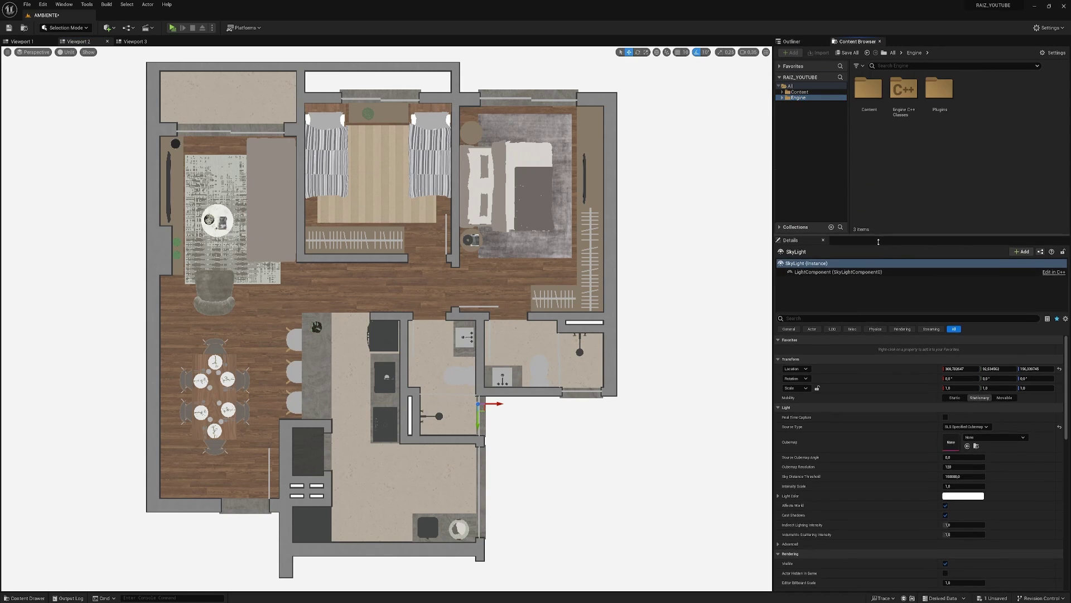
pyautogui.click(783, 97)
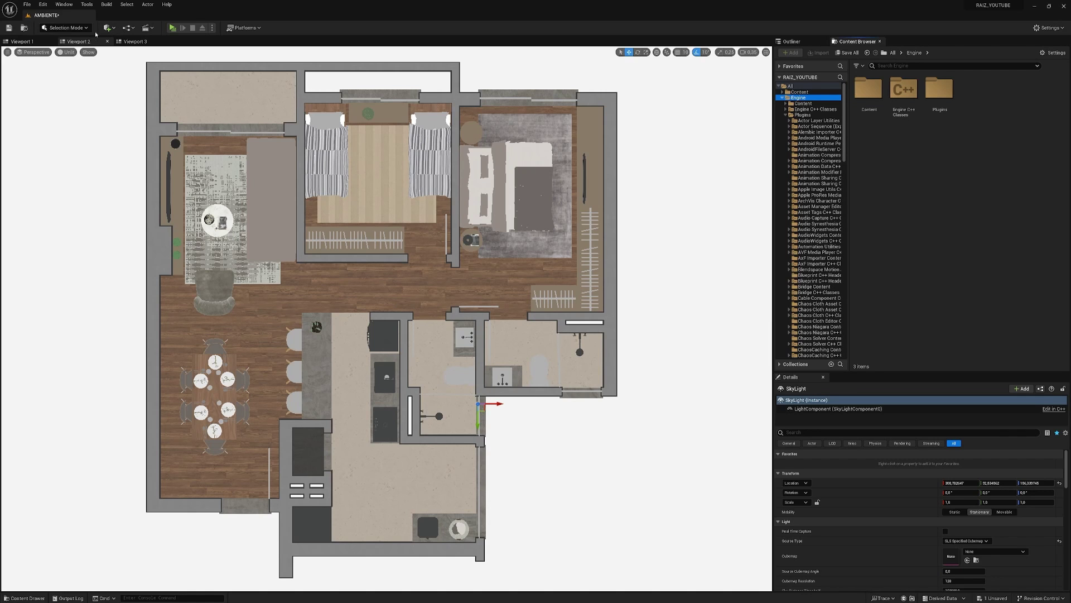
pyautogui.click(815, 114)
pyautogui.scroll(-15, 825, 201)
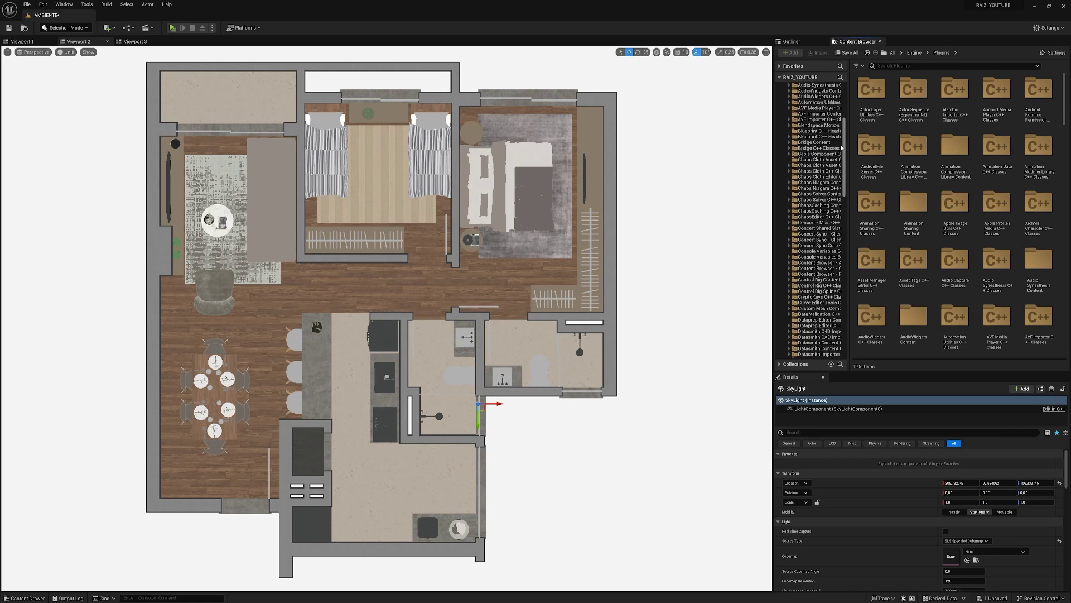
pyautogui.scroll(-5, 826, 223)
pyautogui.click(818, 202)
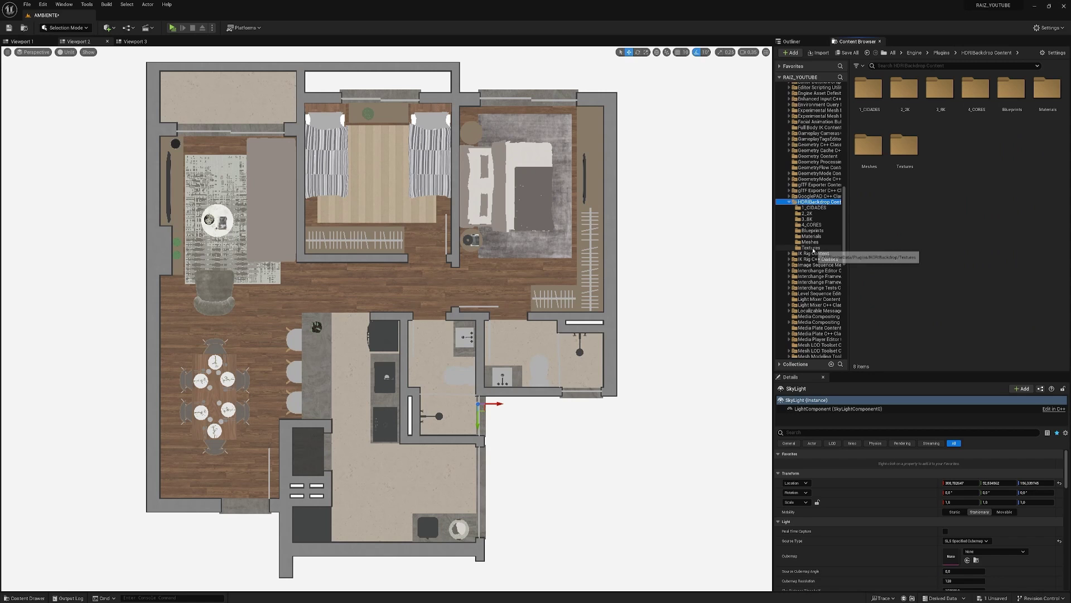
pyautogui.click(811, 250)
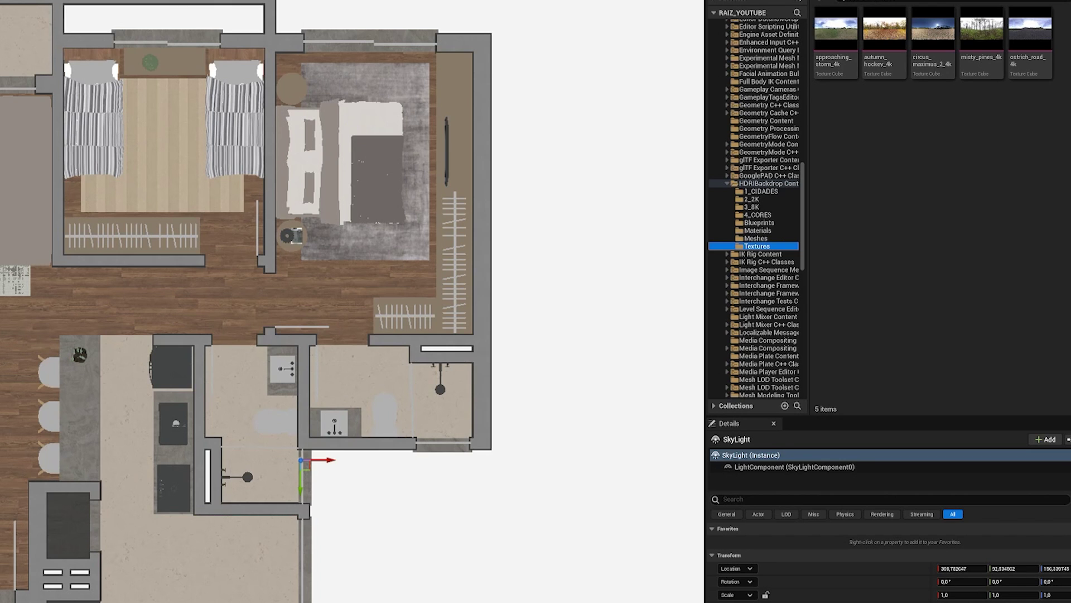
# Step: Preview misty_pines_4k and drag it into the sky light's Cubemap slot
pyautogui.click(1002, 52)
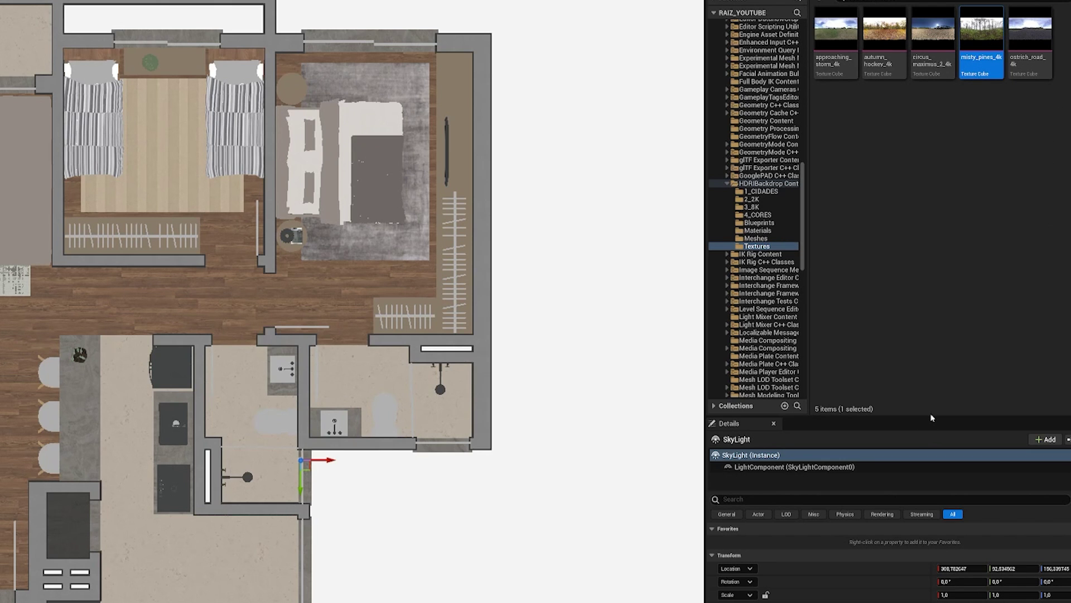
pyautogui.moveTo(932, 416); pyautogui.dragTo(916, 122)
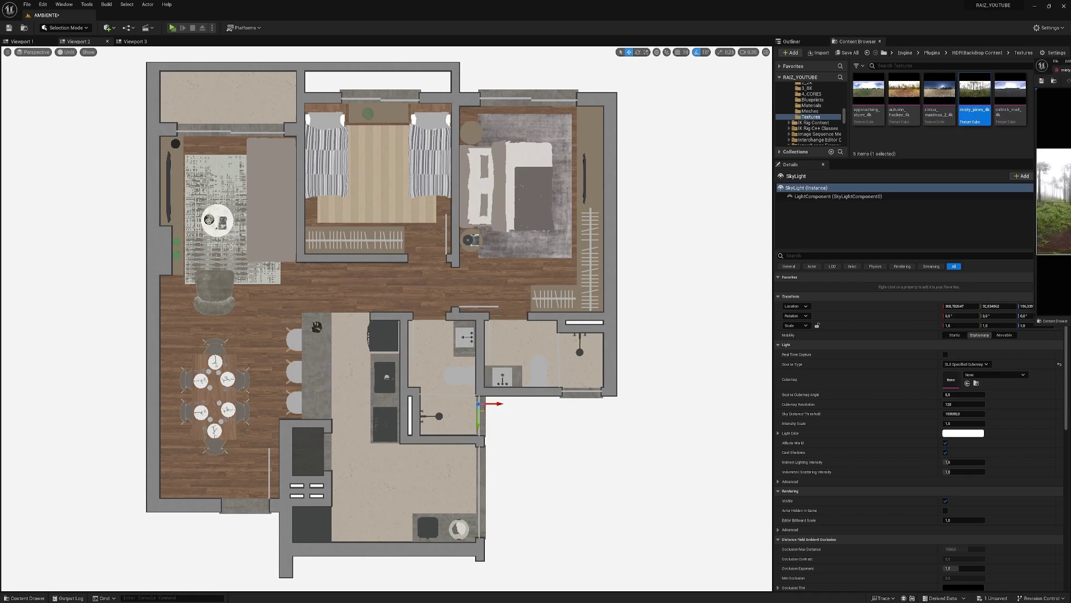
pyautogui.doubleClick(975, 88)
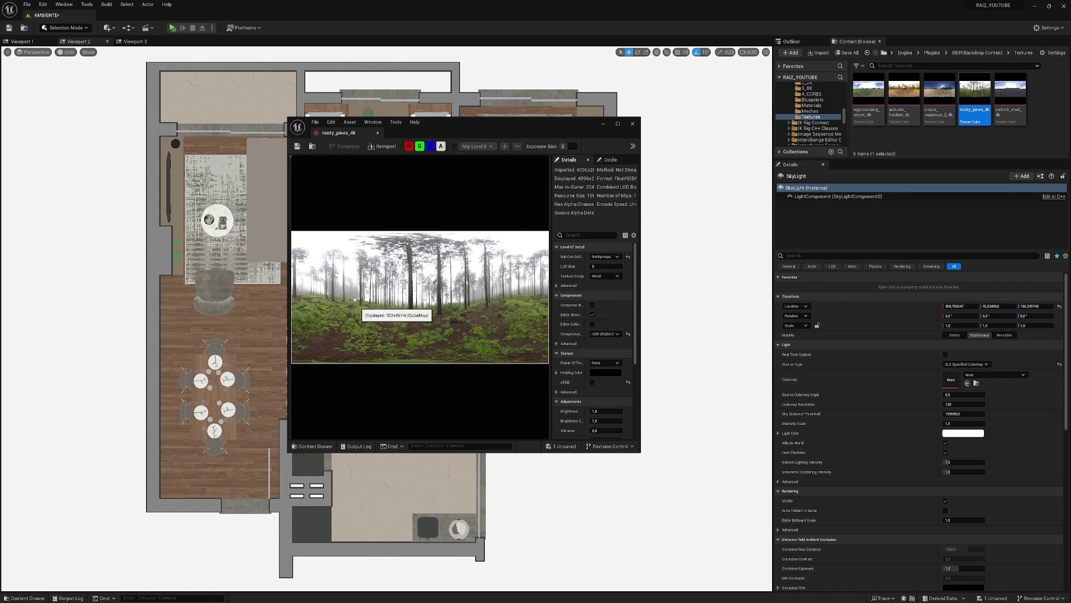
pyautogui.click(633, 123)
pyautogui.moveTo(974, 89)
pyautogui.mouseDown()
pyautogui.moveTo(935, 383)
pyautogui.moveTo(954, 385)
pyautogui.mouseUp()
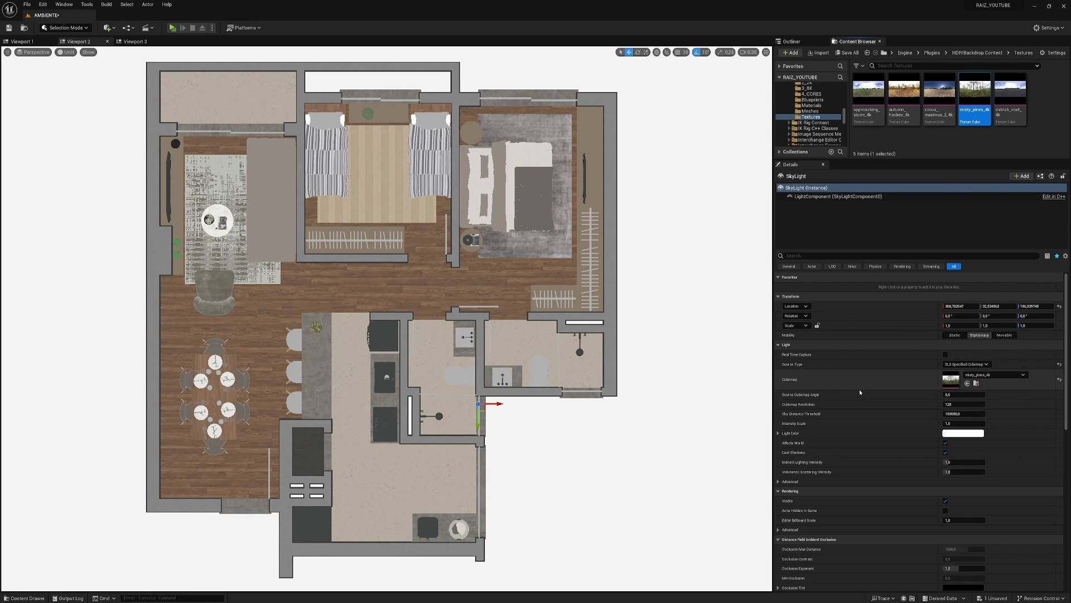
# Step: Switch the viewport from Lit to Path Tracing view mode
pyautogui.click(65, 53)
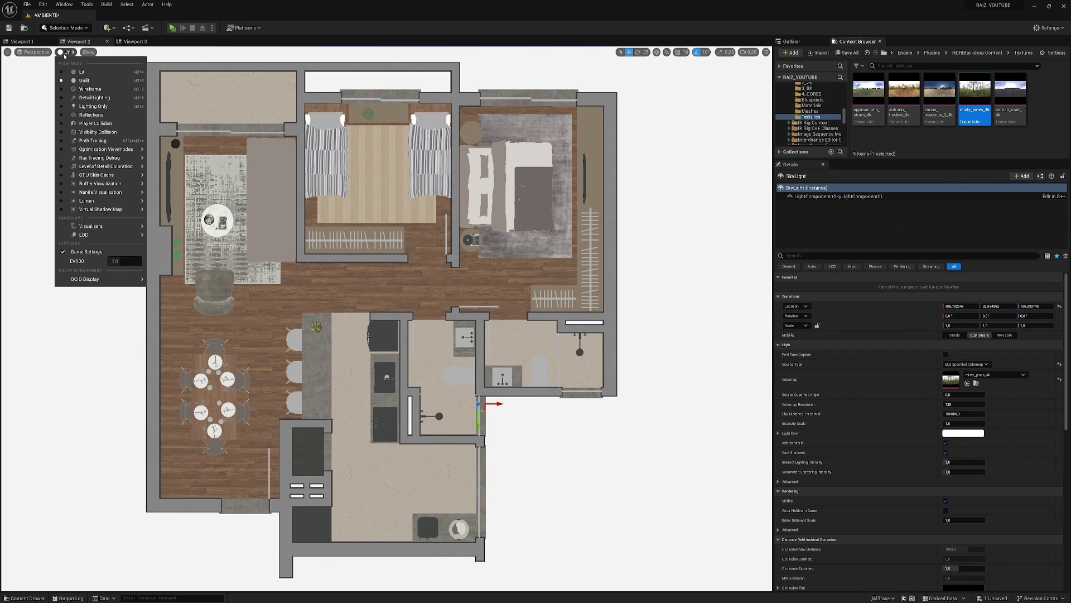
pyautogui.click(110, 76)
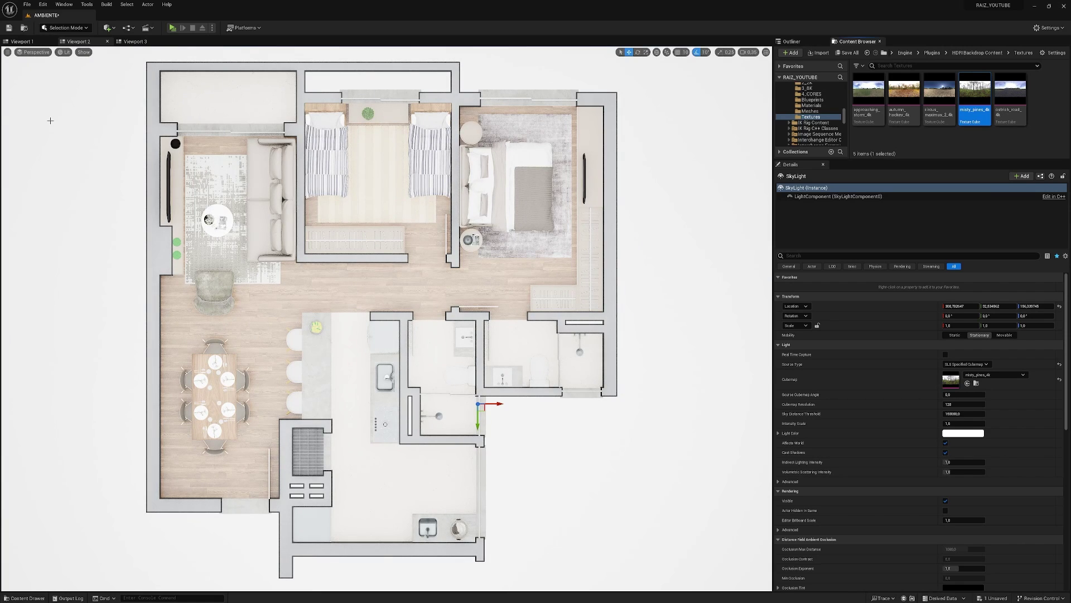
pyautogui.click(63, 52)
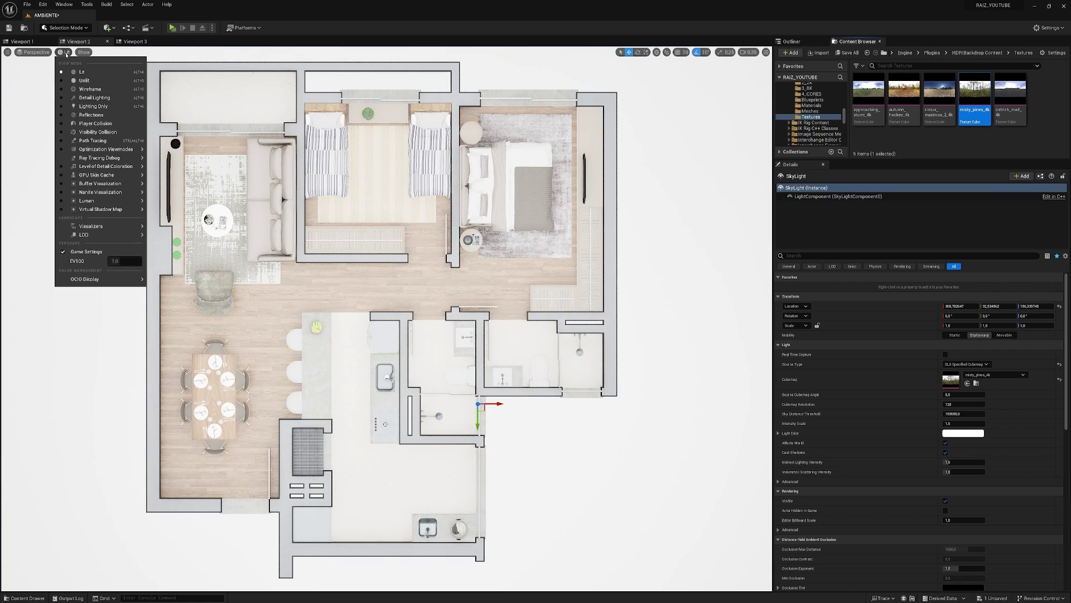
pyautogui.click(83, 140)
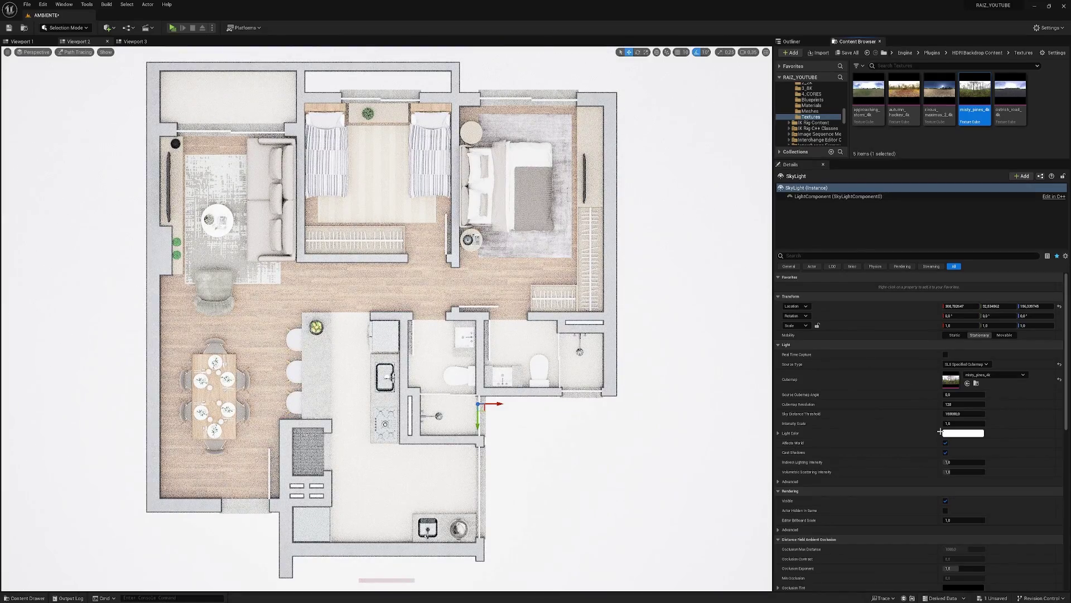
# Step: Set the sky light Intensity Scale to 0,1 and Save All
pyautogui.click(964, 423)
pyautogui.write('0,1')
pyautogui.press('Return')
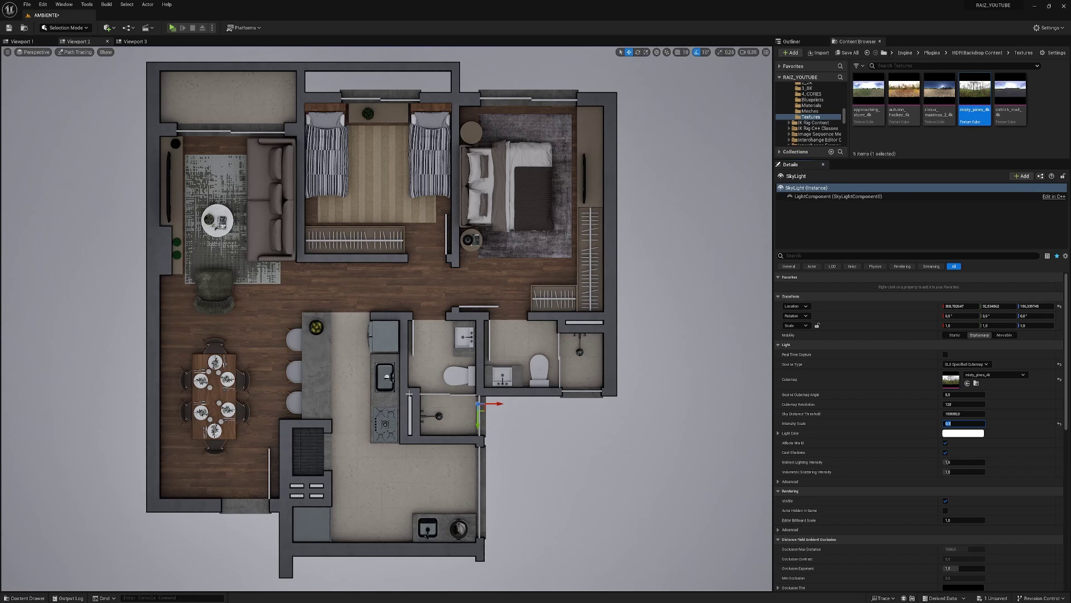
pyautogui.click(27, 4)
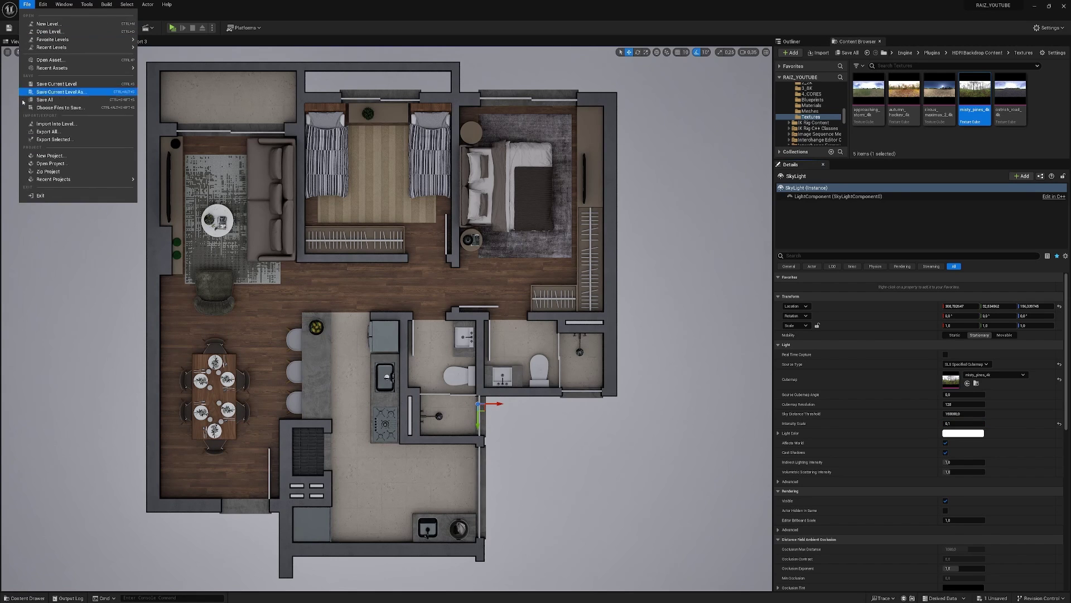
pyautogui.click(44, 99)
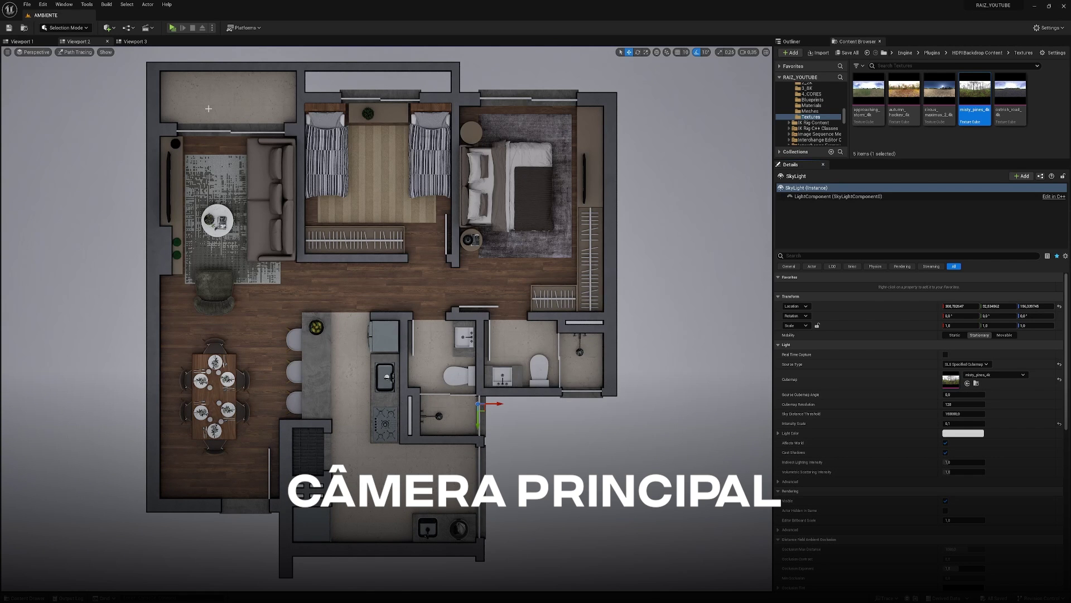
# Step: Search Quick Add for CAMERA and place a Camera Actor over the middle of the floor plan
pyautogui.click(106, 27)
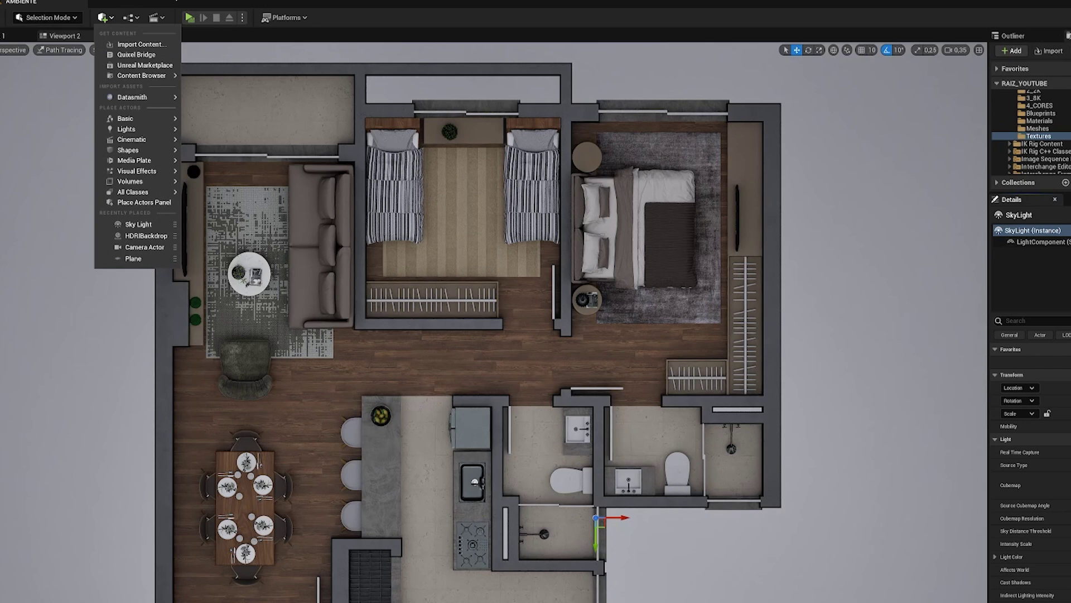
pyautogui.write('CAMERA')
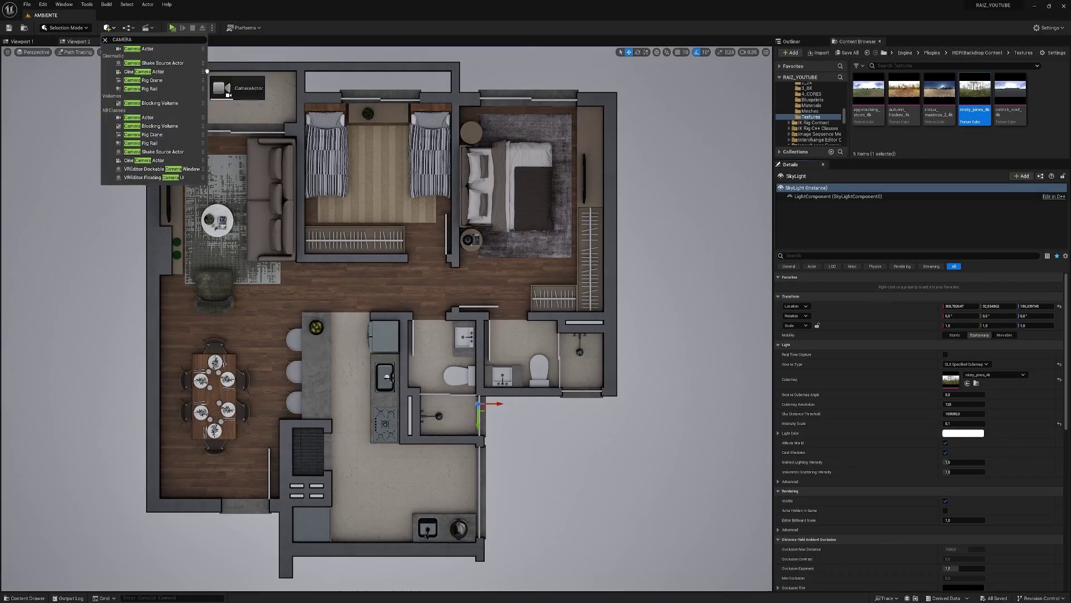
pyautogui.click(383, 283)
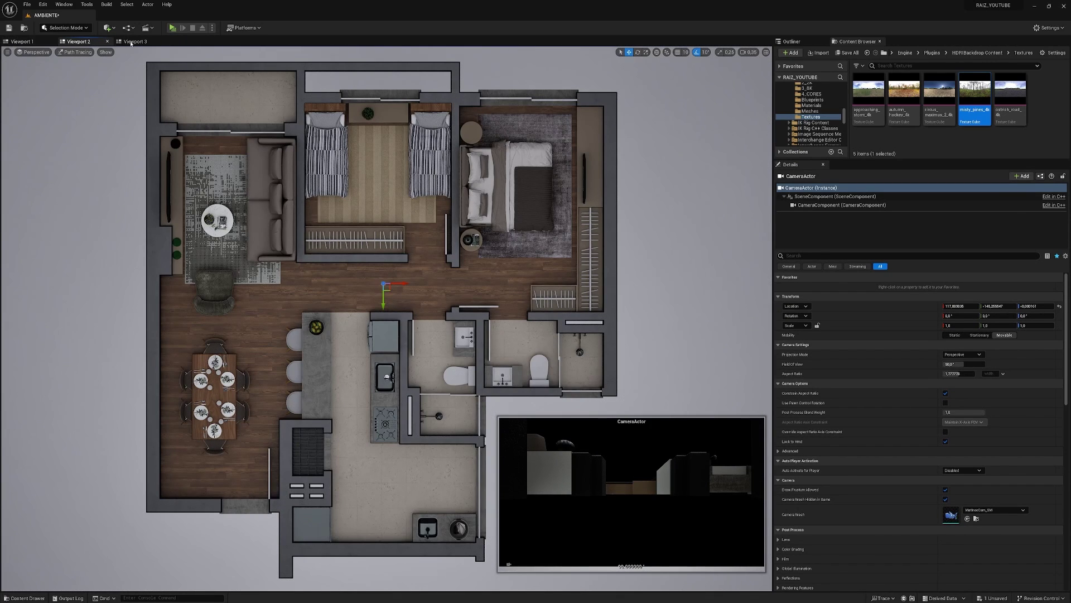
# Step: Flip through Viewports 1–3, orbiting once, and end on Viewport 1's low perspective view
pyautogui.click(63, 4)
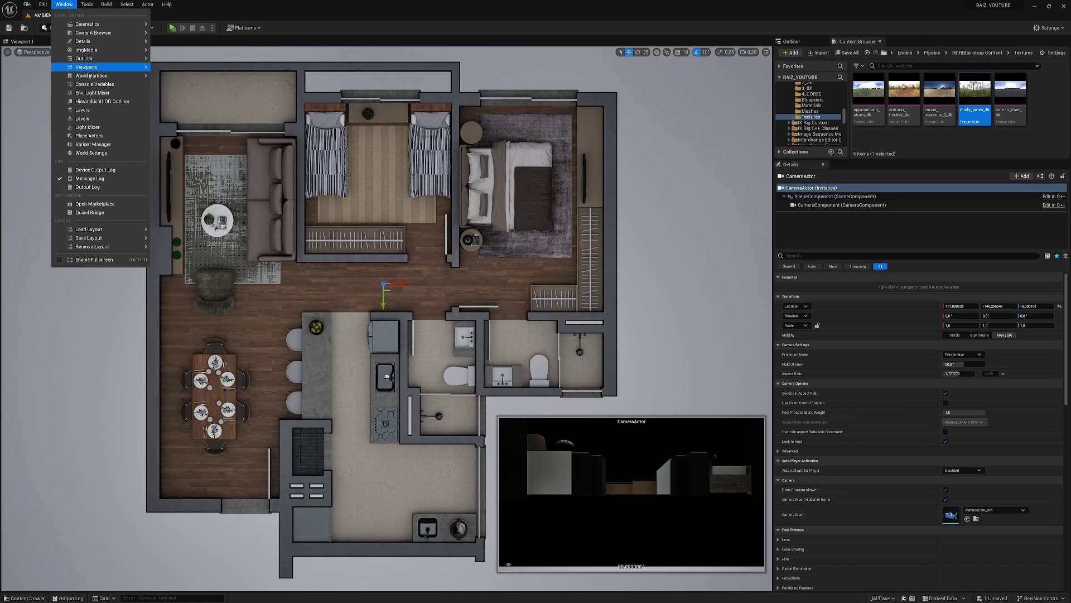
pyautogui.moveTo(90, 69)
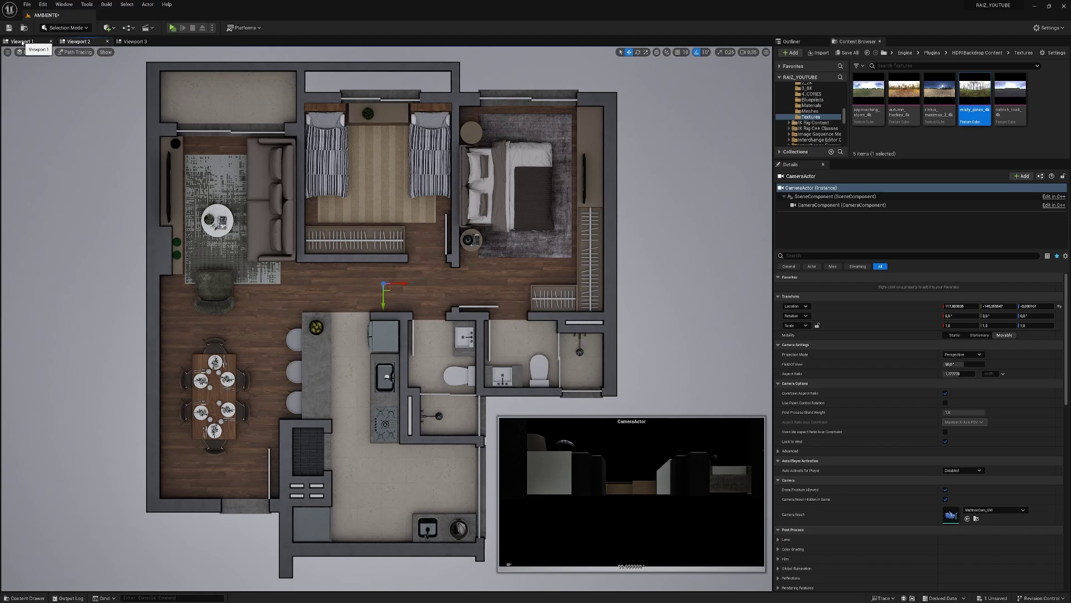
pyautogui.click(23, 43)
pyautogui.click(79, 41)
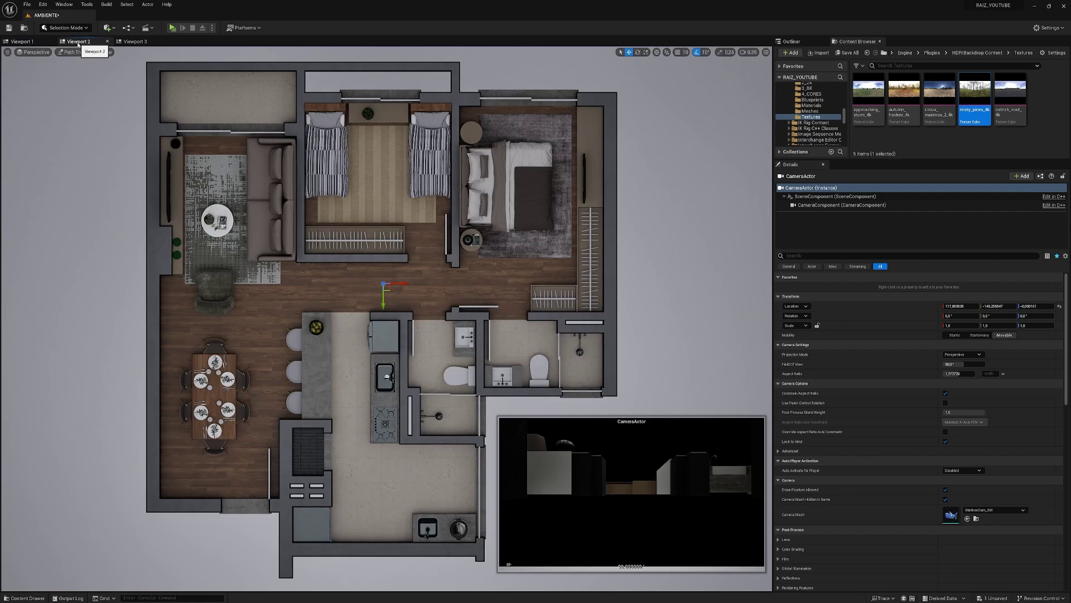
pyautogui.click(135, 42)
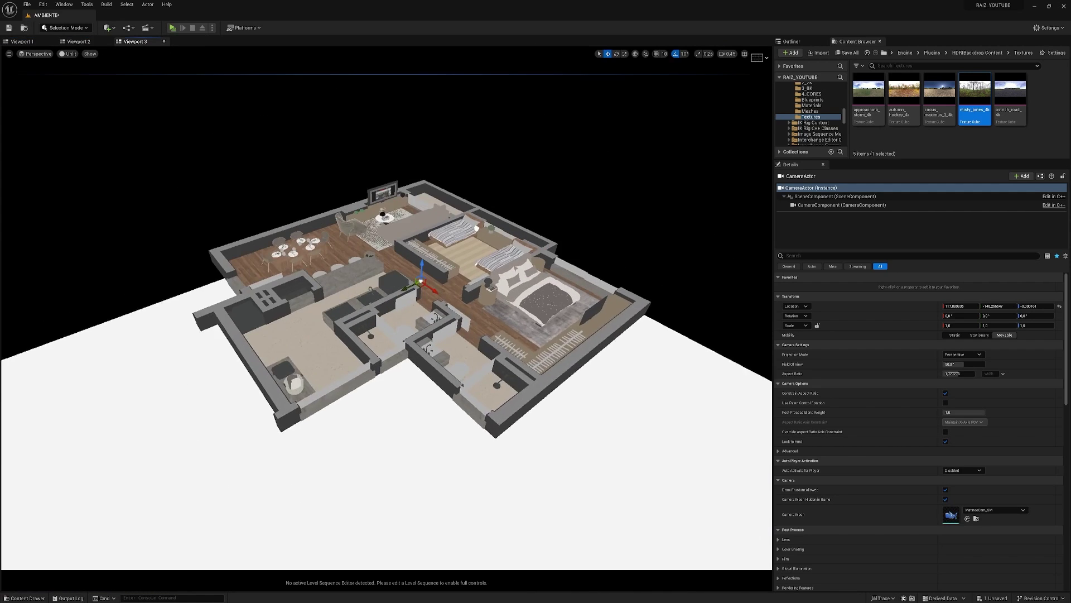
pyautogui.moveTo(186, 130); pyautogui.dragTo(187, 131)
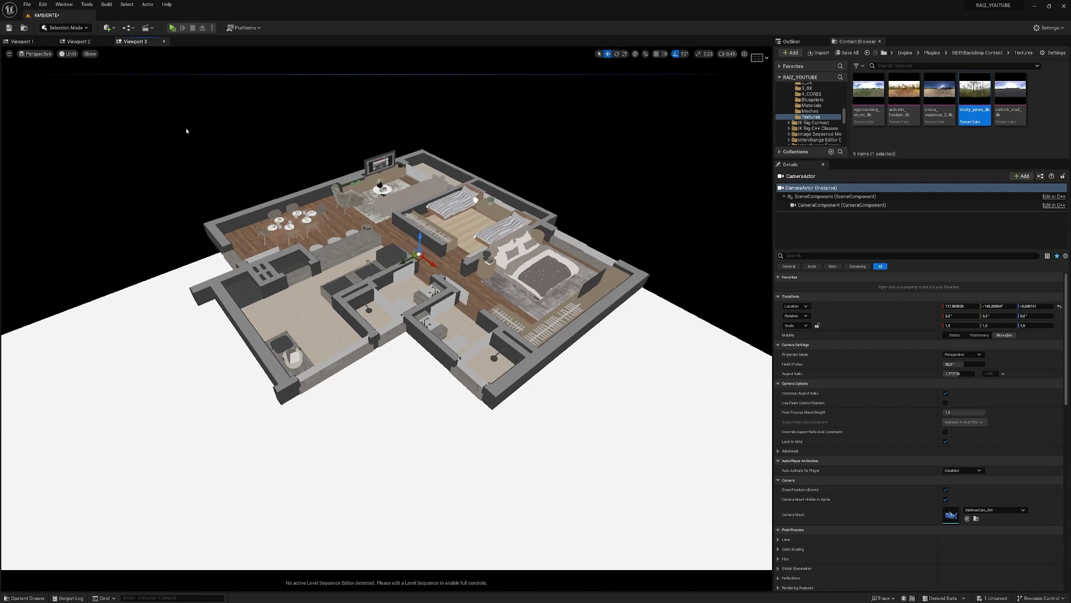
pyautogui.click(78, 41)
pyautogui.click(136, 41)
pyautogui.click(84, 43)
pyautogui.click(21, 42)
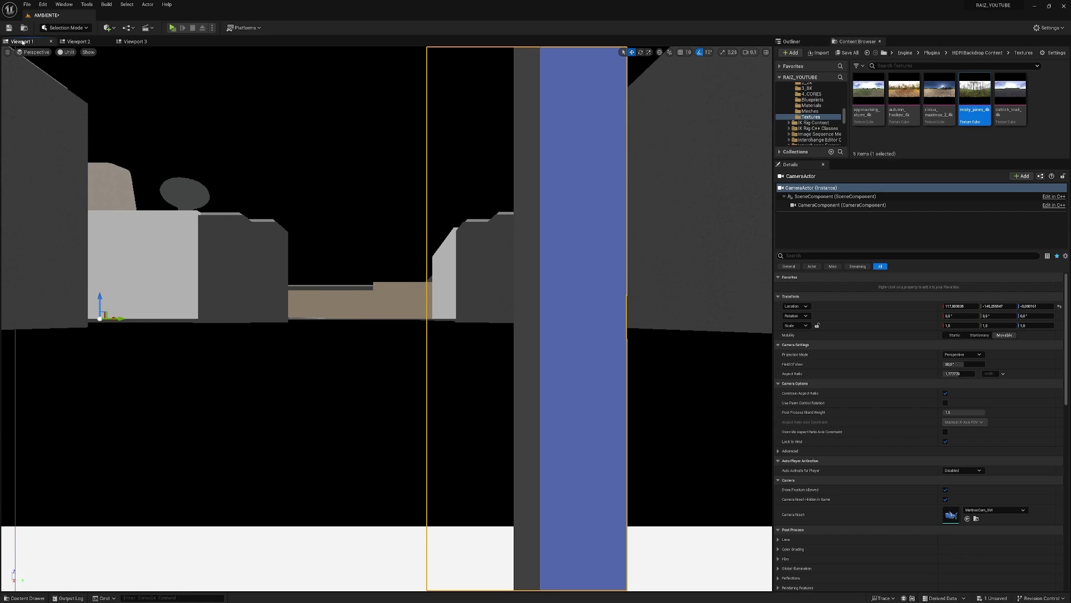
# Step: Pilot the CameraActor and set its Projection Mode to Orthographic
pyautogui.click(36, 52)
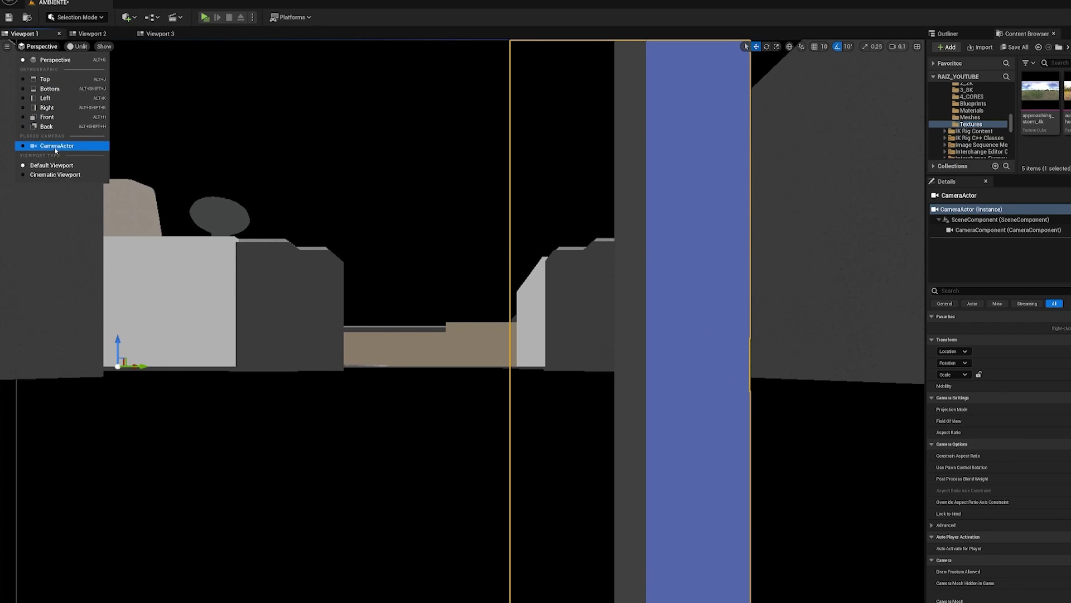
pyautogui.click(51, 138)
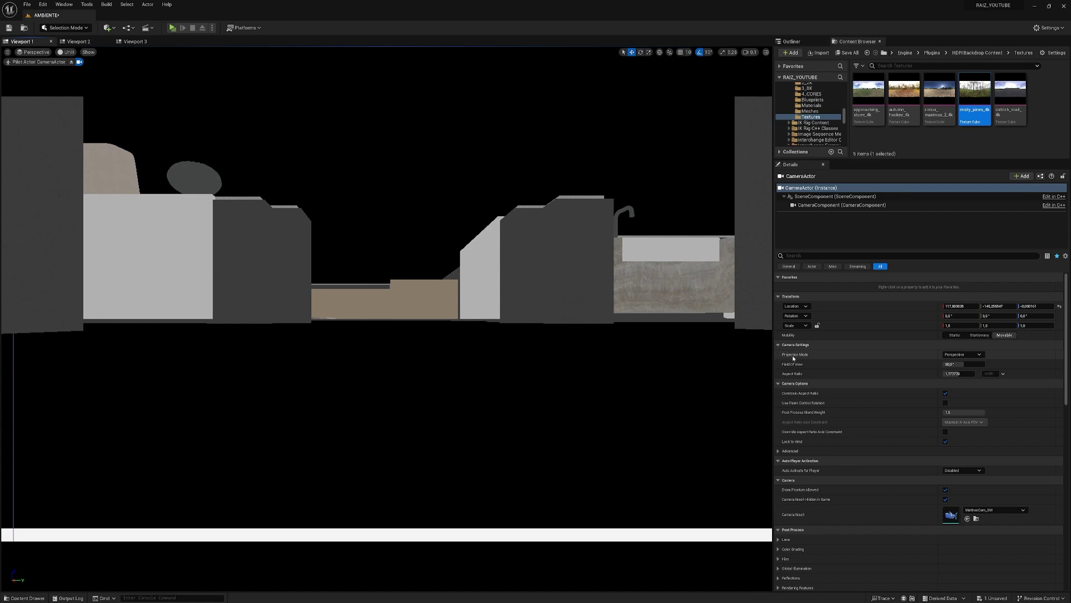
pyautogui.click(960, 355)
pyautogui.click(962, 368)
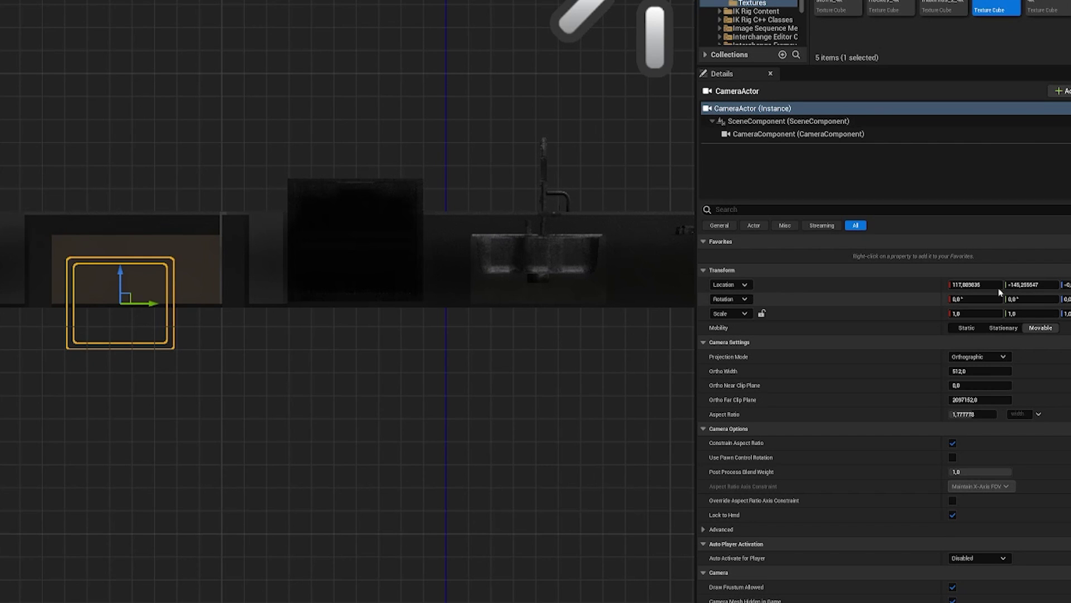
# Step: Point the camera straight down at -90 pitch, widen Ortho Width, and switch to Unlit
pyautogui.click(1034, 302)
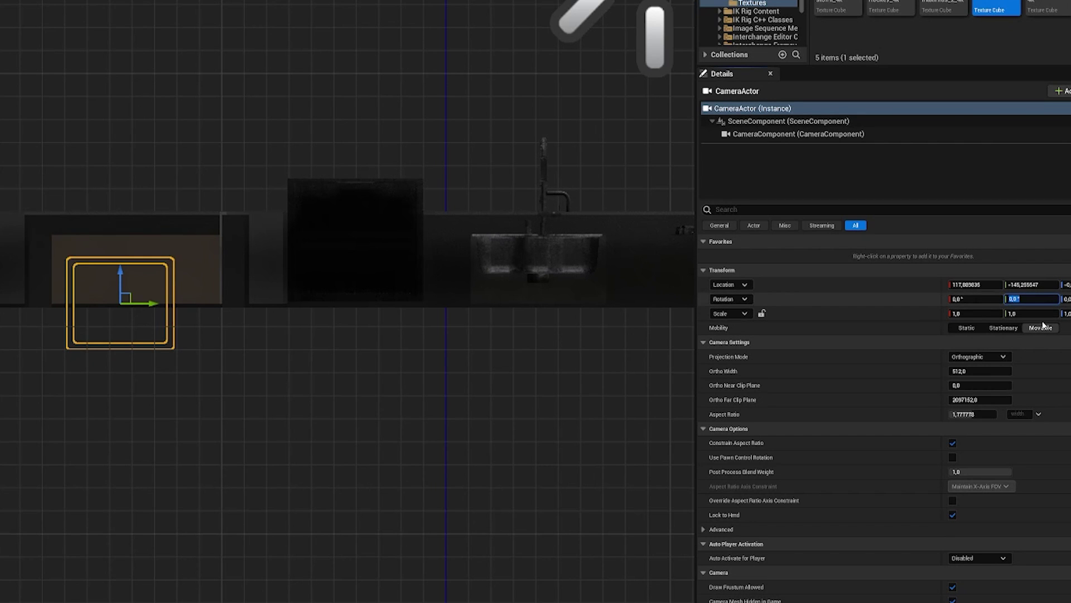
pyautogui.write('-90')
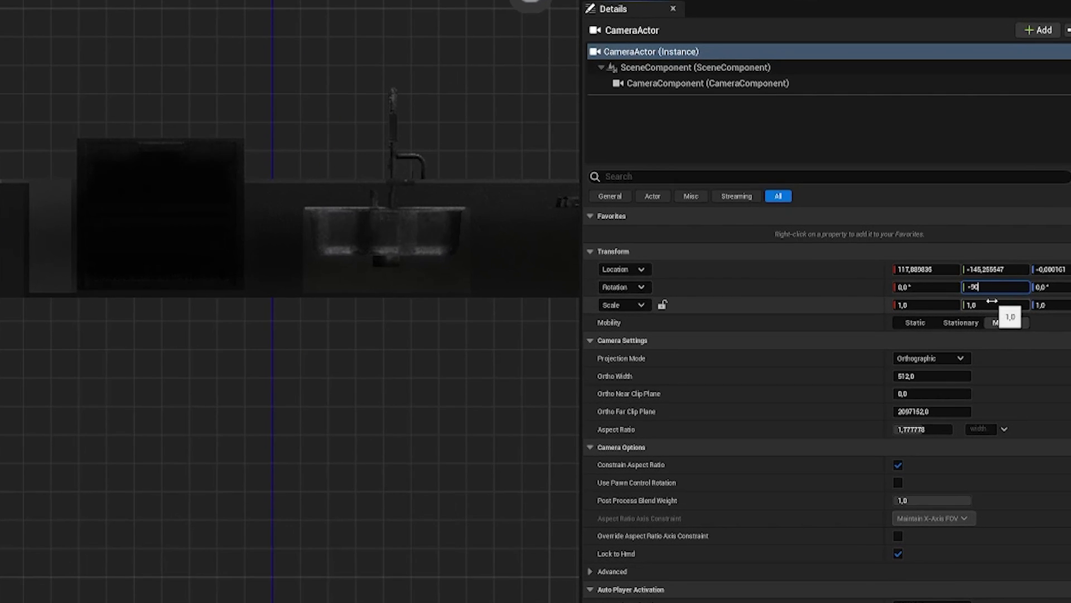
pyautogui.press('Return')
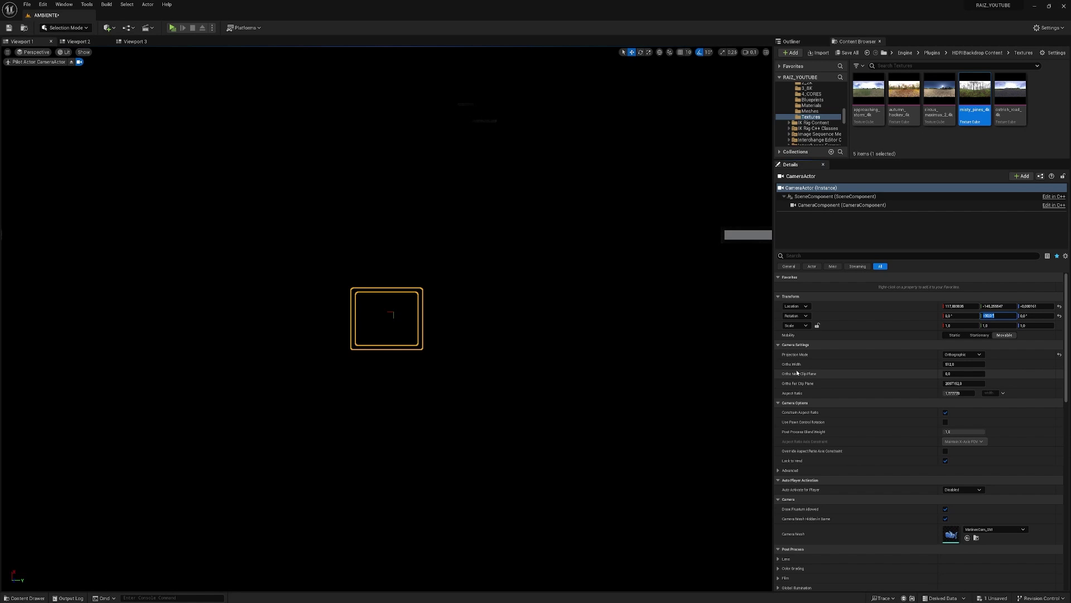
pyautogui.moveTo(962, 364)
pyautogui.mouseDown()
pyautogui.moveTo(1005, 363)
pyautogui.moveTo(943, 364)
pyautogui.mouseUp()
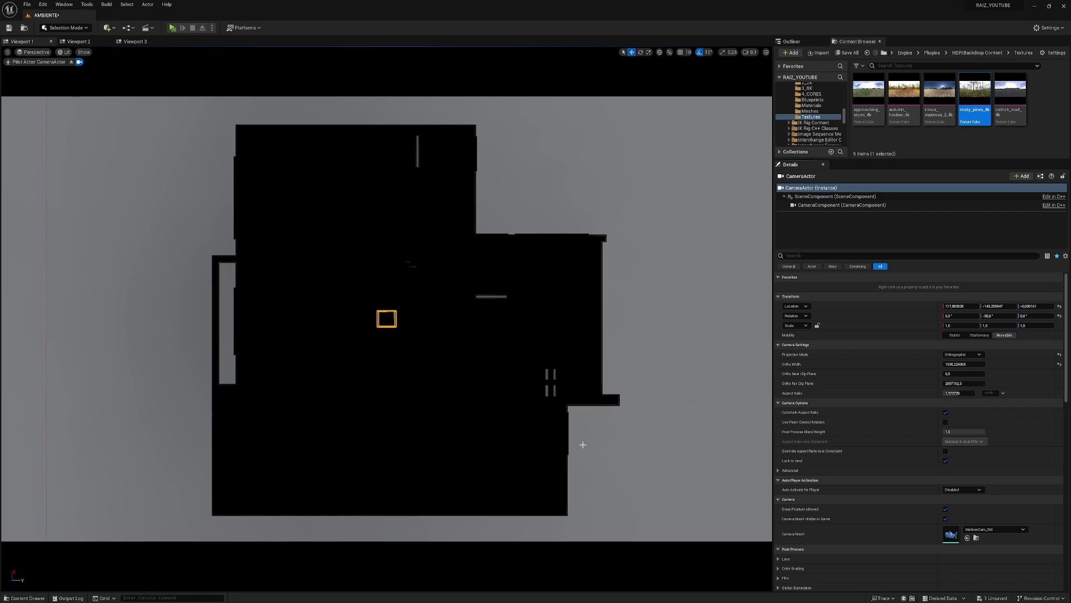
pyautogui.click(64, 52)
pyautogui.click(70, 81)
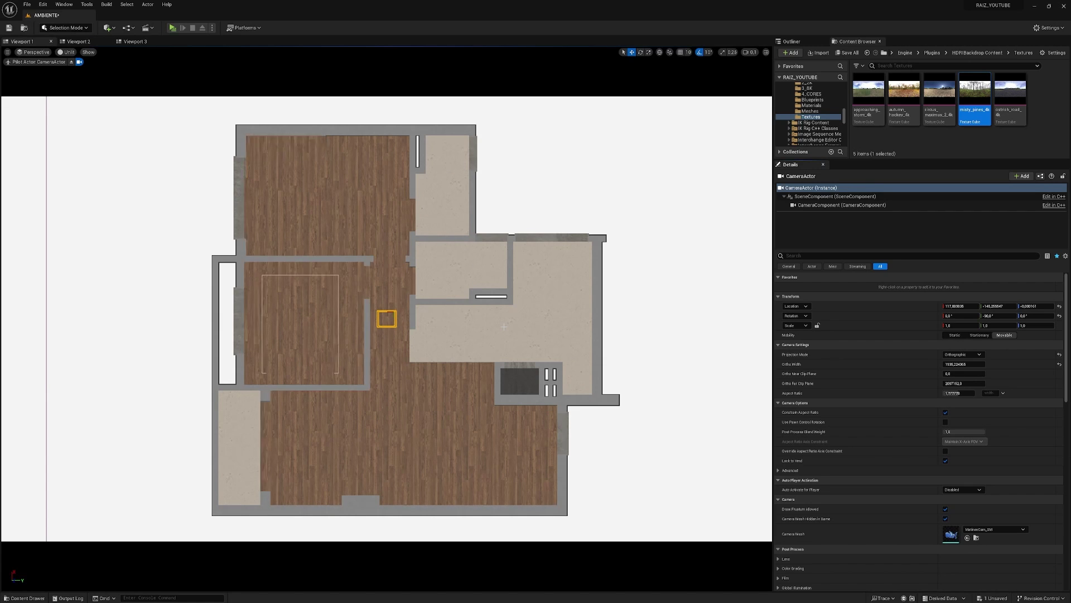
# Step: Raise the CameraActor's Location Z to about 5000
pyautogui.click(1036, 306)
pyautogui.write('40')
pyautogui.press('Return')
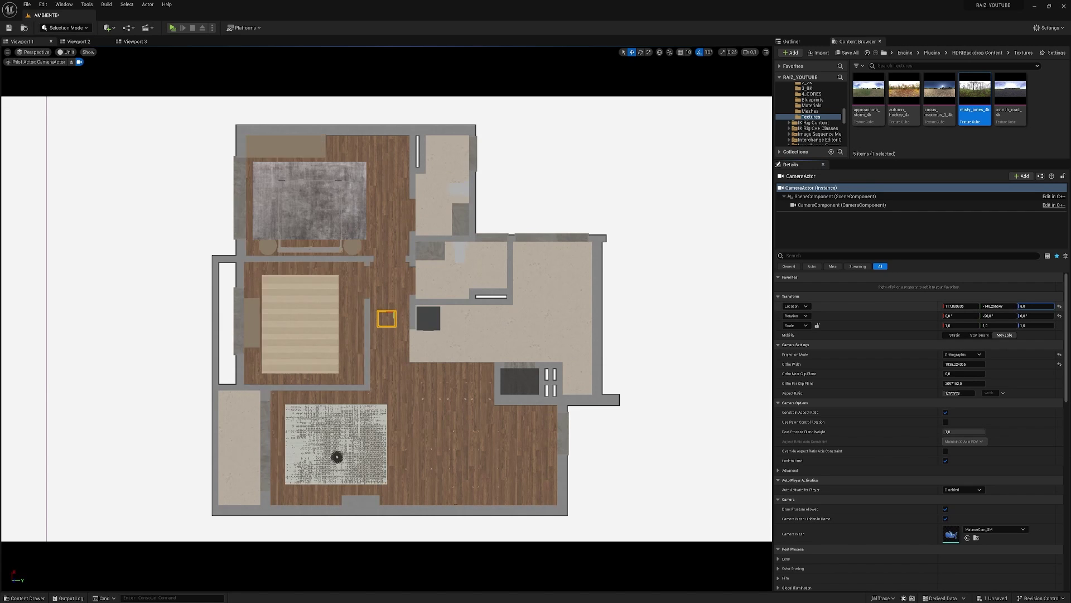
pyautogui.write('70')
pyautogui.press('Return')
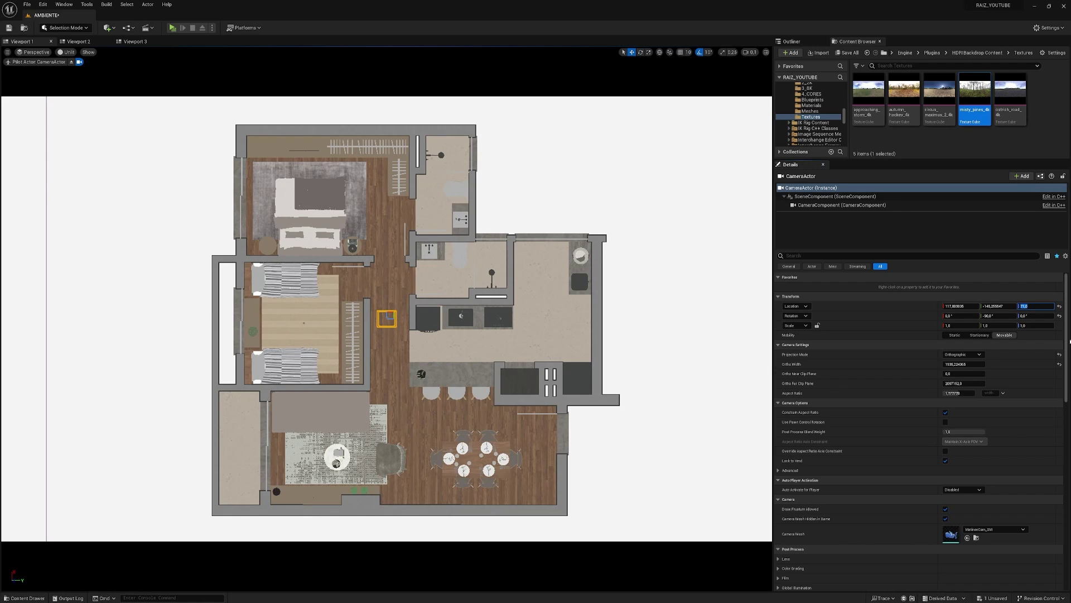
pyautogui.write('000')
pyautogui.press('Return')
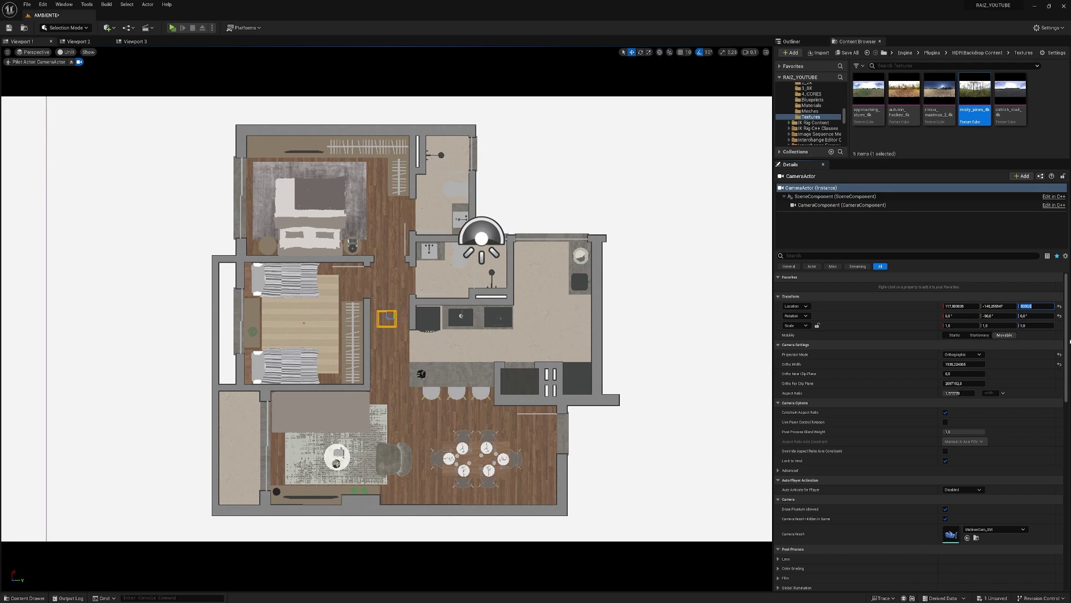
# Step: Tighten the camera's Ortho Width to about 1000, then start editing it again
pyautogui.click(966, 364)
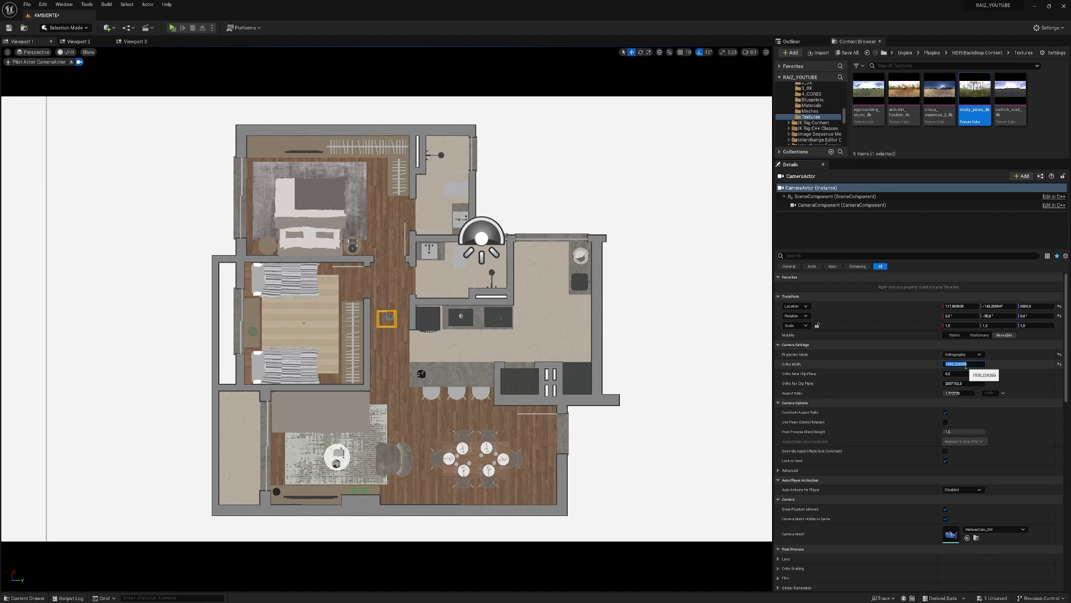
pyautogui.write('1080')
pyautogui.press('Return')
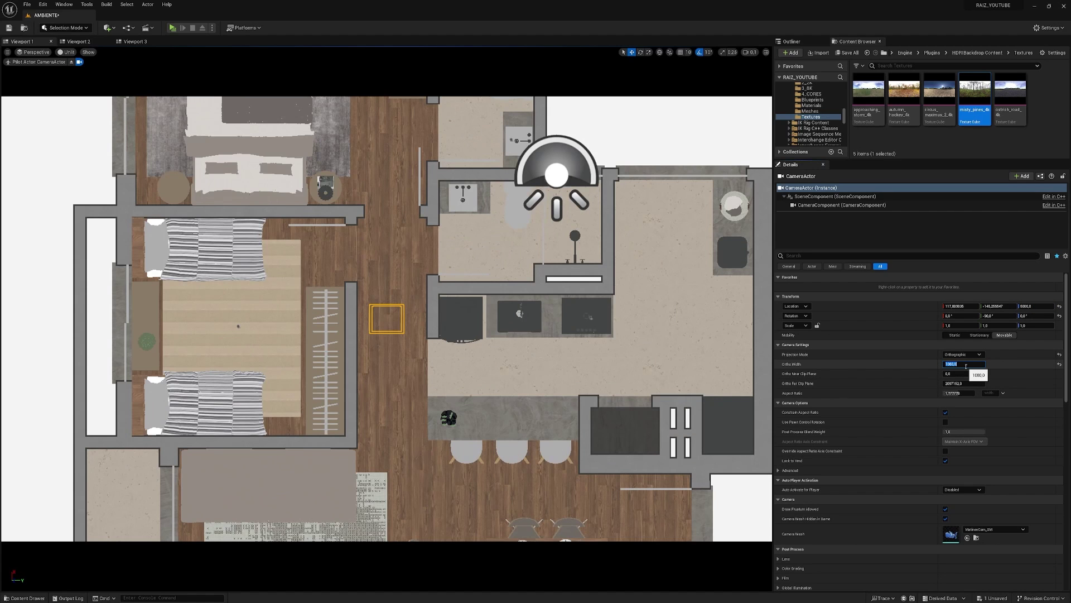
pyautogui.write('10')
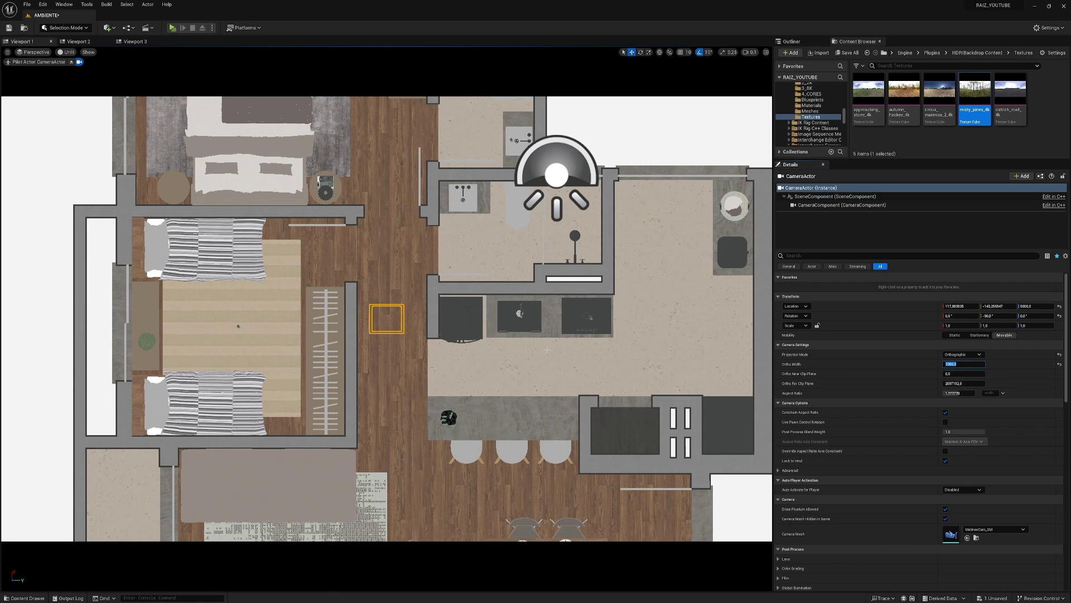
# Step: Set the camera's Aspect Ratio to 1 and Rotation Z to -90
pyautogui.click(958, 392)
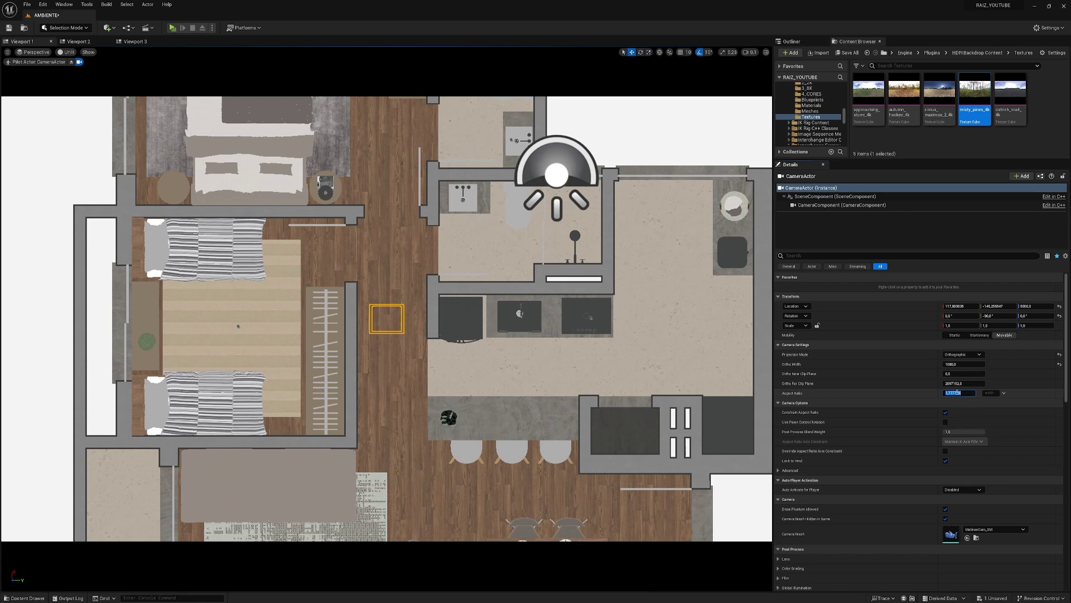
pyautogui.write('1')
pyautogui.press('Return')
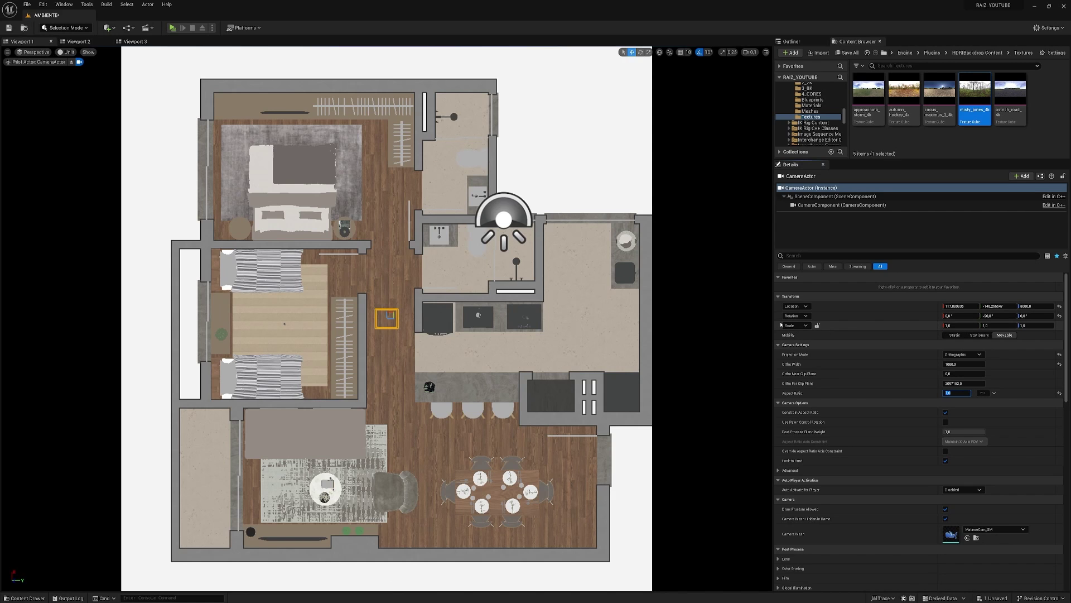
pyautogui.click(1031, 316)
pyautogui.write('-90')
pyautogui.press('Return')
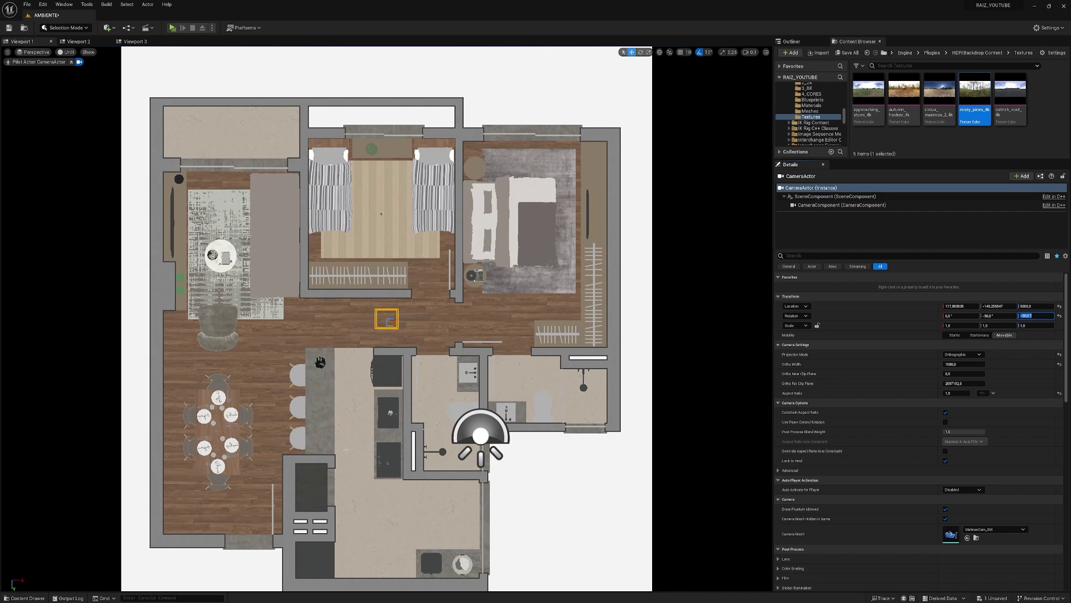
# Step: Move the camera to Location X 116, Y -76 to centre the floor plan
pyautogui.click(960, 305)
pyautogui.write('136')
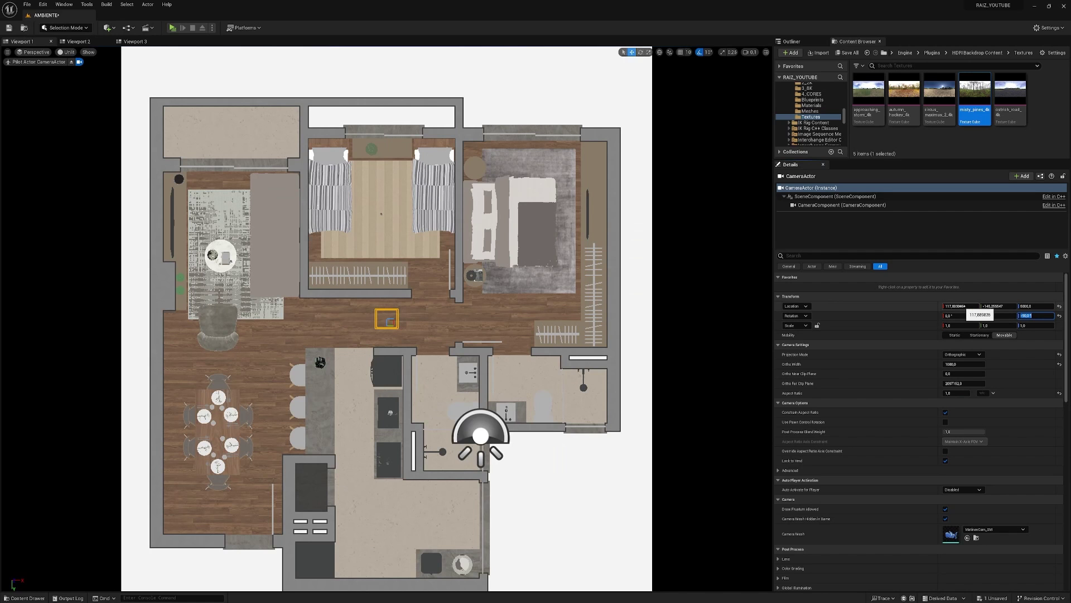
pyautogui.press('Return')
pyautogui.write('116')
pyautogui.press('Return')
pyautogui.press('Tab')
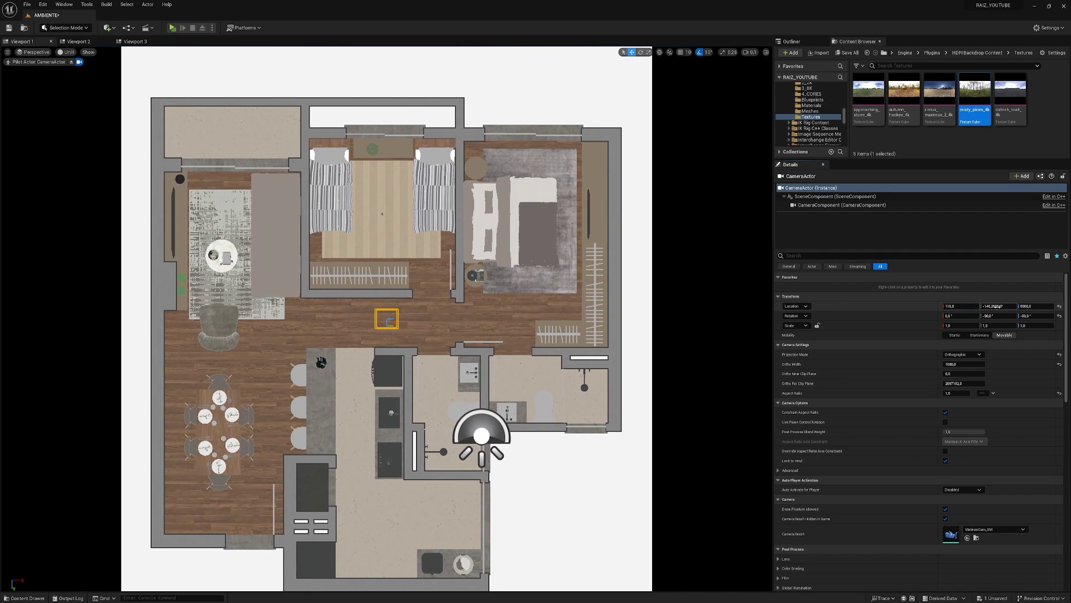
pyautogui.write('-20')
pyautogui.press('Return')
pyautogui.write('-74')
pyautogui.press('Return')
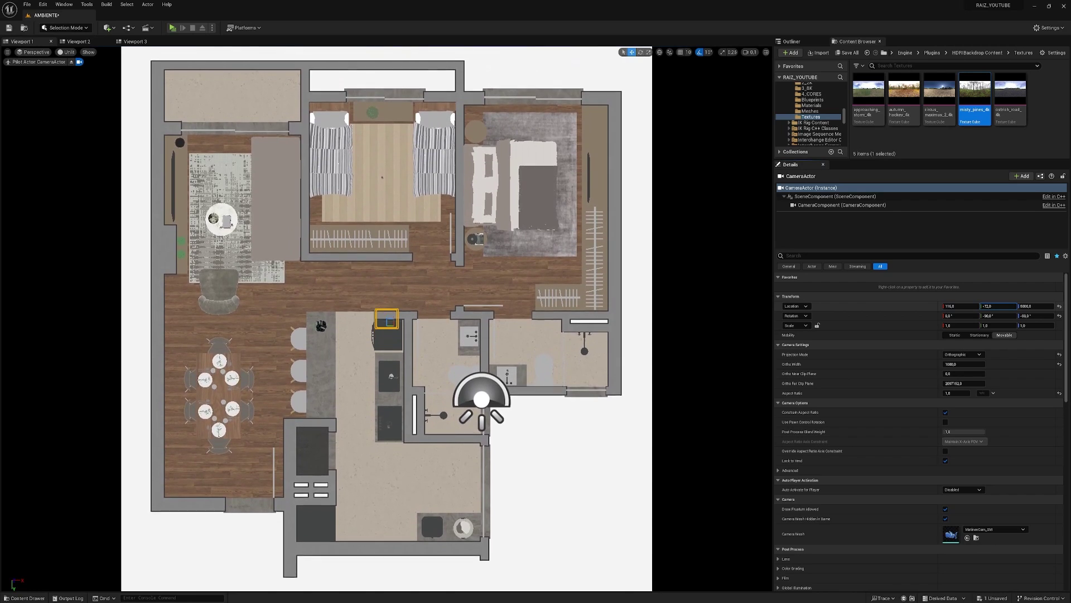
pyautogui.write('-76')
pyautogui.press('Return')
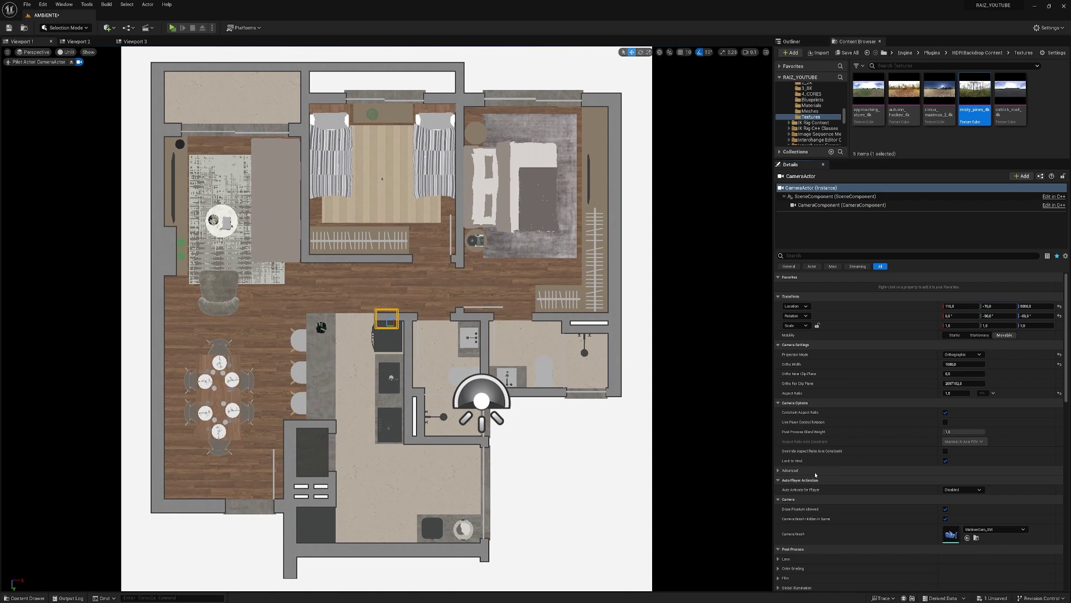
# Step: Return the view mode to Lit and add a Cine Camera Actor from Cinematic
pyautogui.click(67, 52)
pyautogui.click(78, 72)
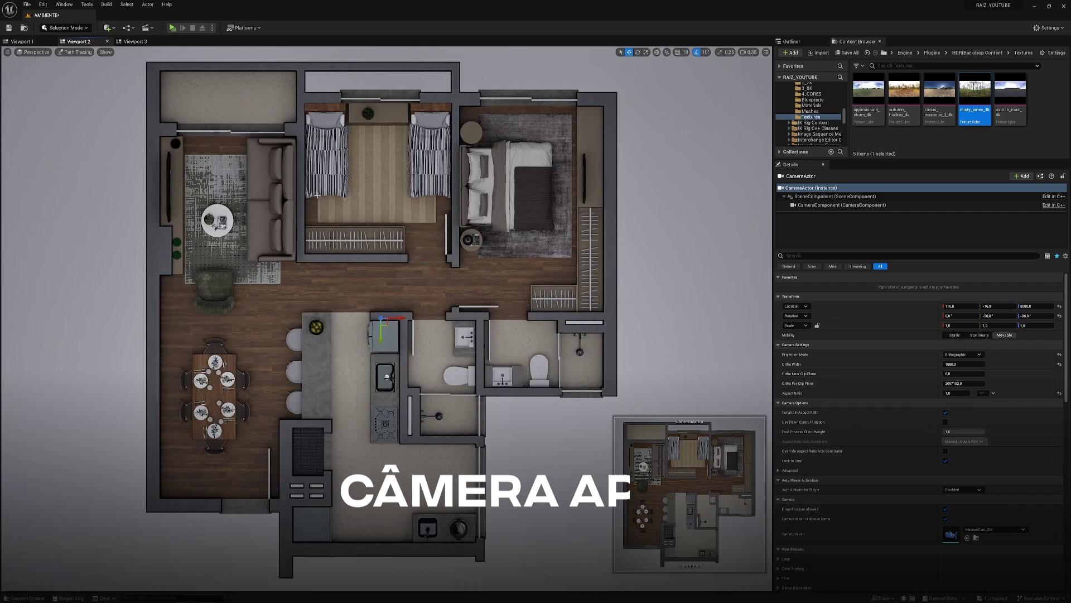
pyautogui.click(107, 28)
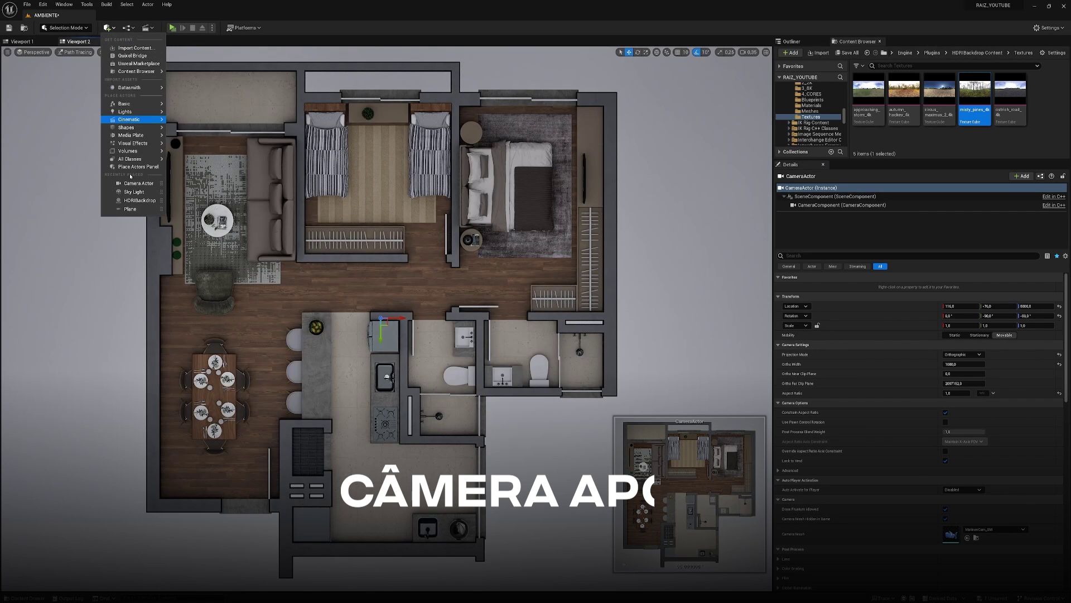
pyautogui.moveTo(142, 120)
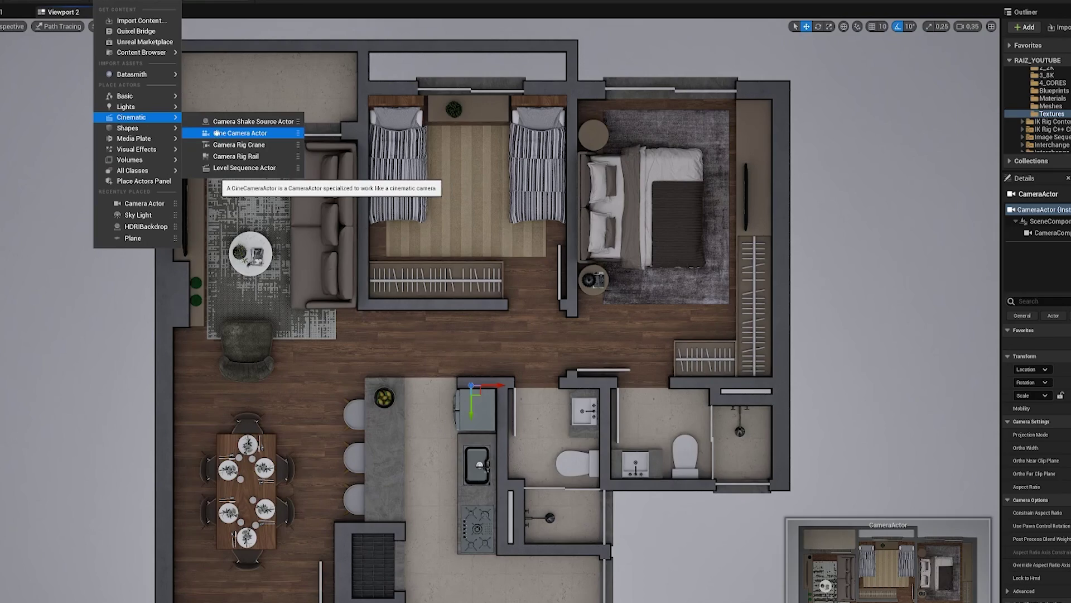
pyautogui.click(218, 133)
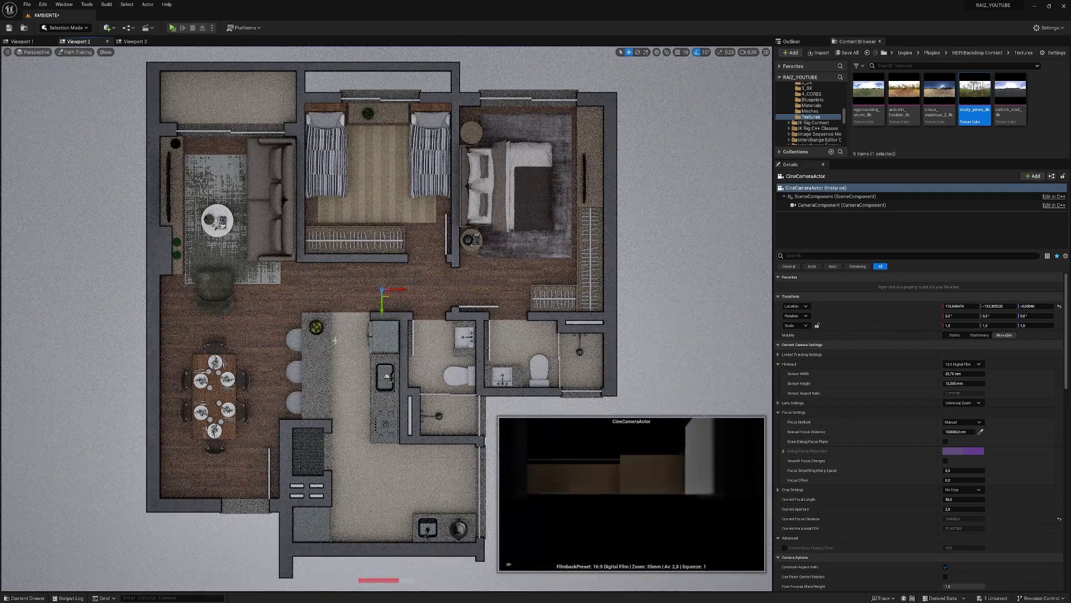
# Step: Pilot the CineCameraActor in the viewport and switch the view mode to Unlit
pyautogui.click(34, 49)
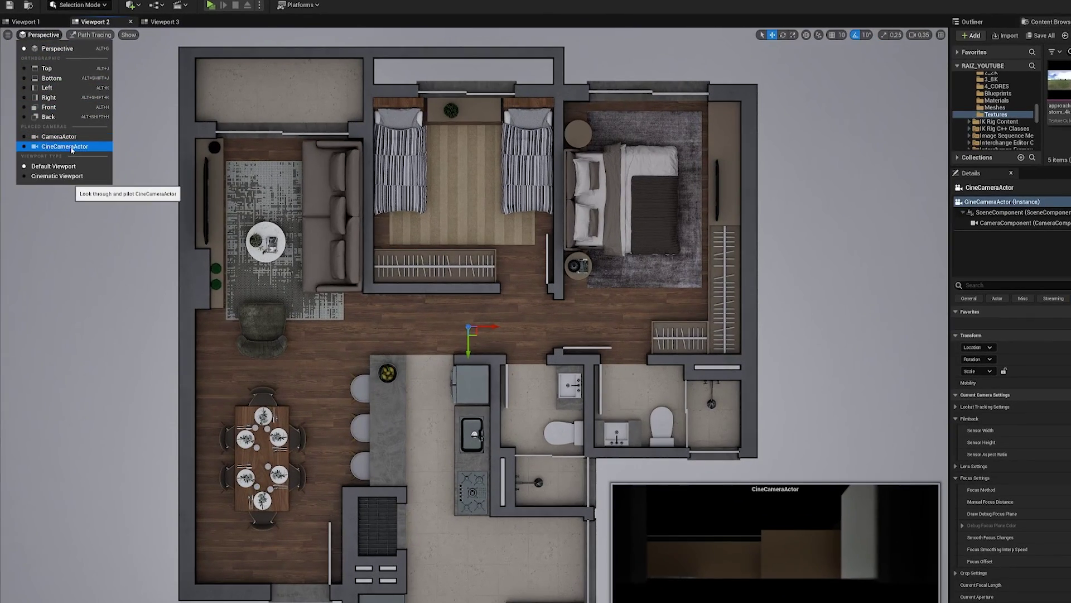
pyautogui.click(65, 146)
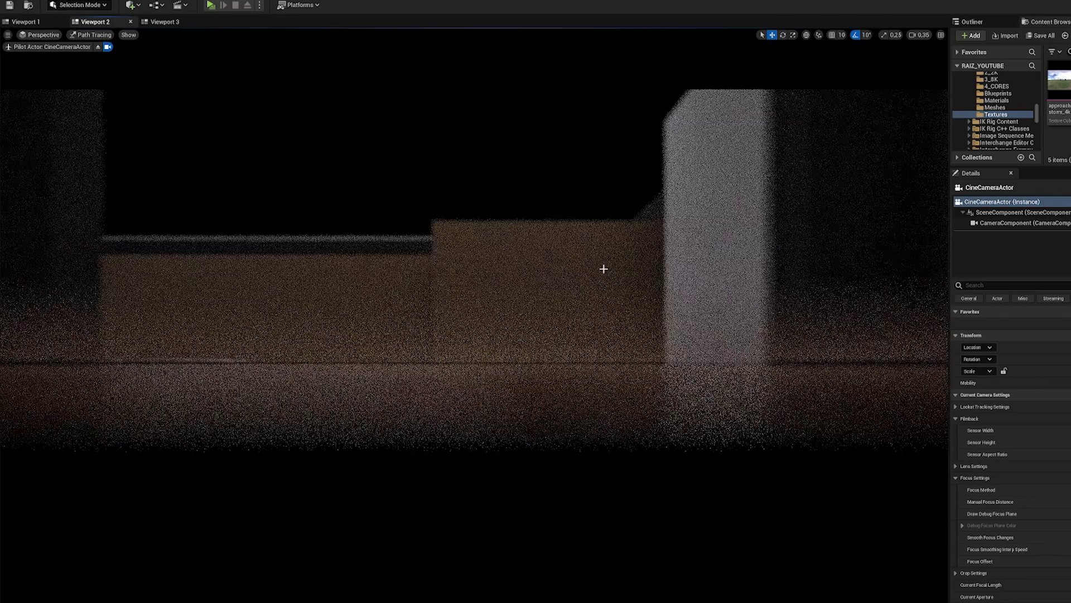
pyautogui.click(95, 36)
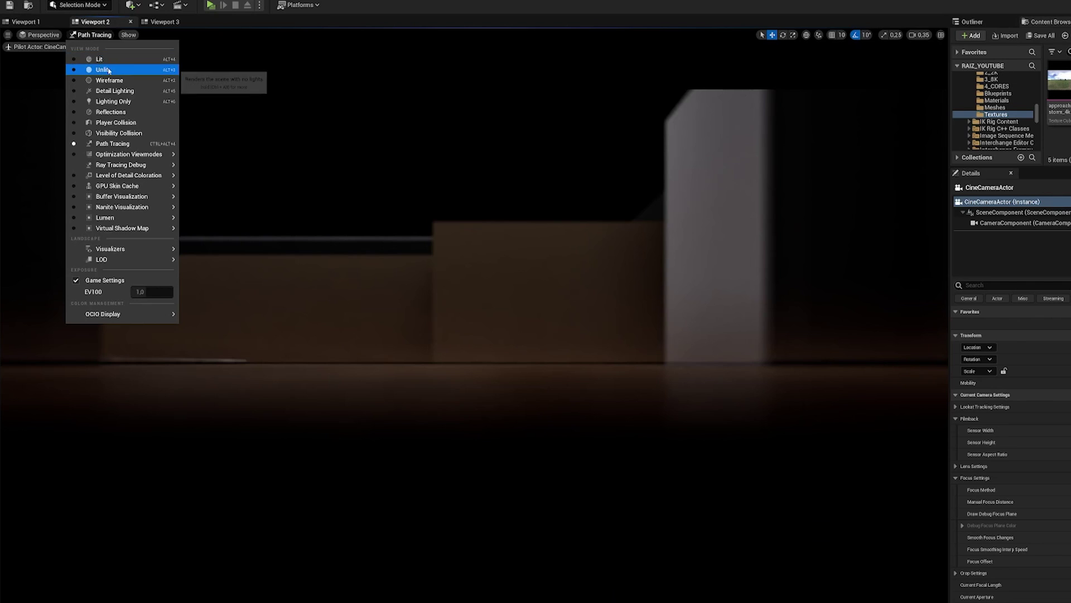
pyautogui.click(84, 70)
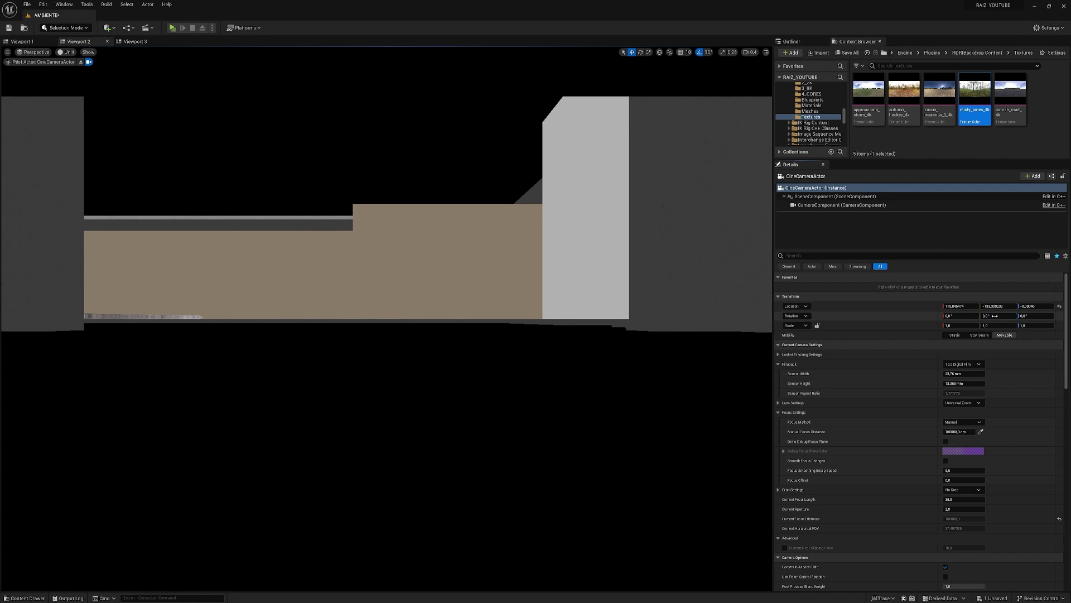
# Step: Set the camera's Rotation Y and Z to -90 and its Location Z to 18000
pyautogui.click(998, 316)
pyautogui.write('-90')
pyautogui.press('Return')
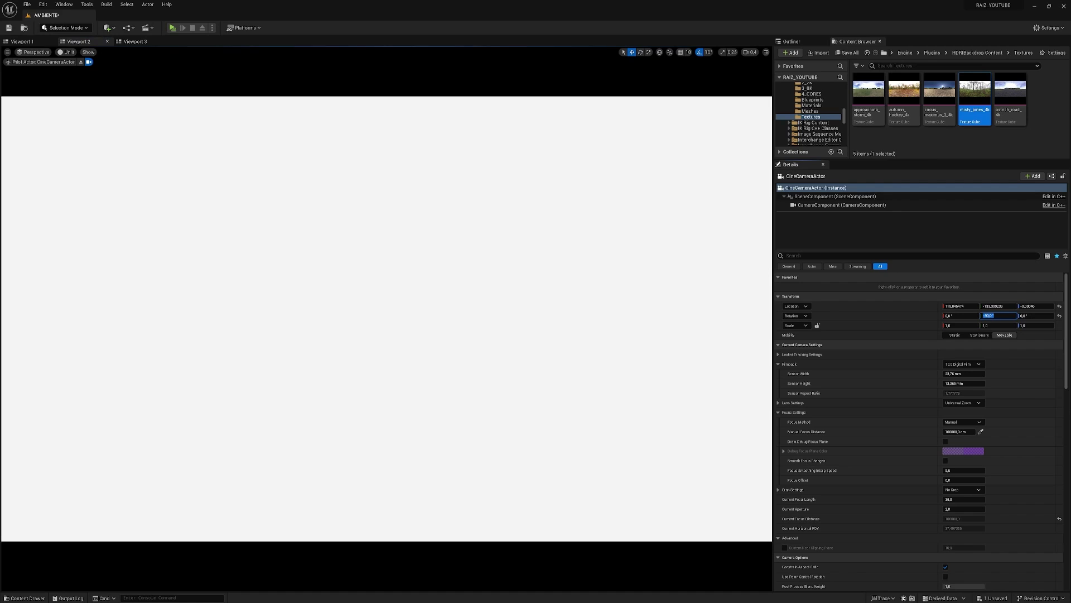
pyautogui.press('Tab')
pyautogui.write('-90')
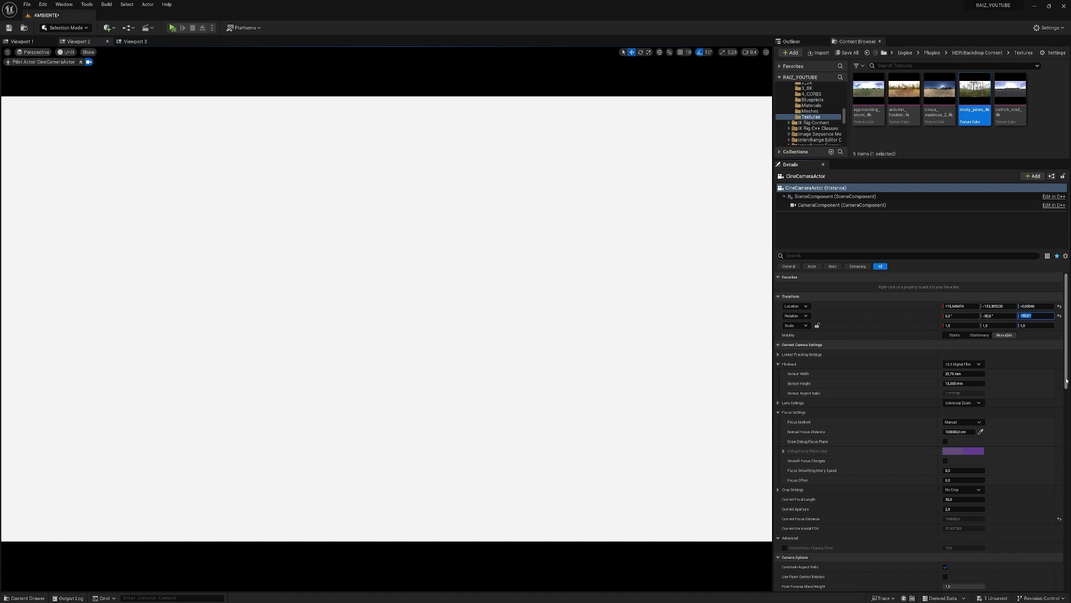
pyautogui.click(1035, 306)
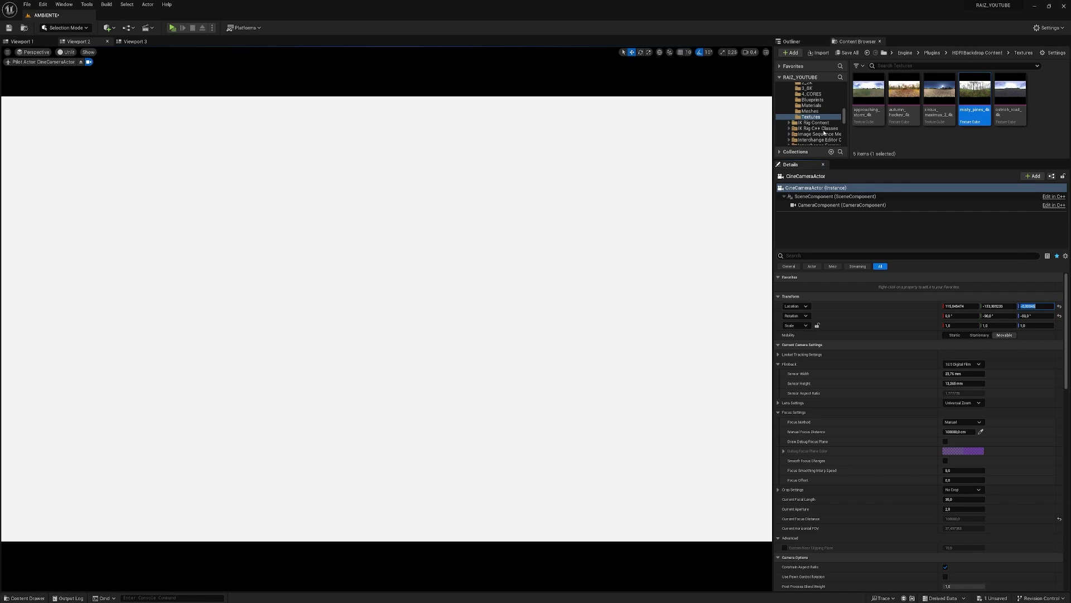
pyautogui.write('1800')
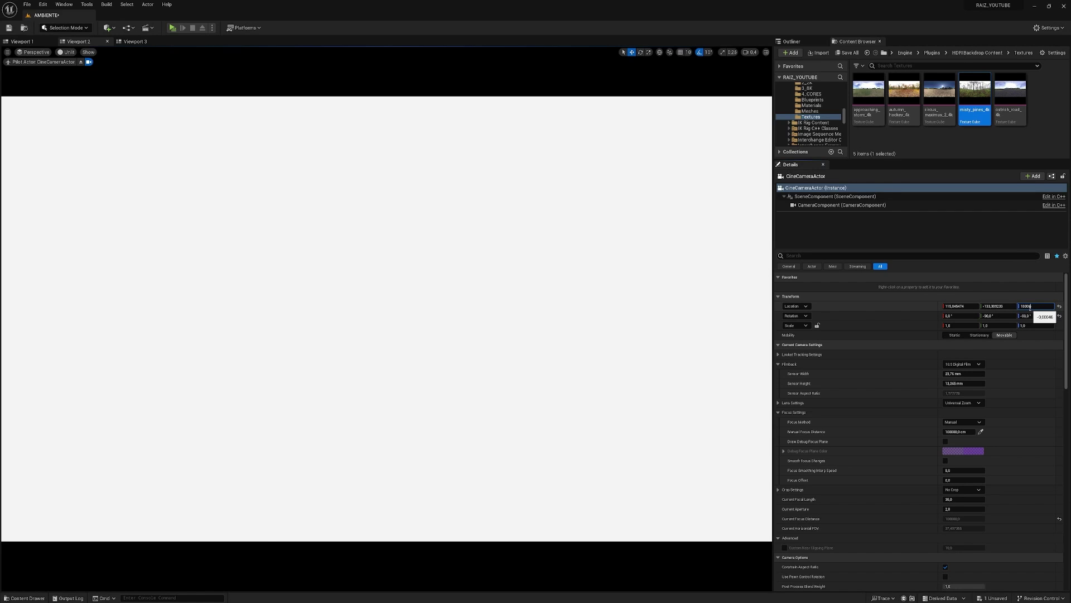
pyautogui.press('Return')
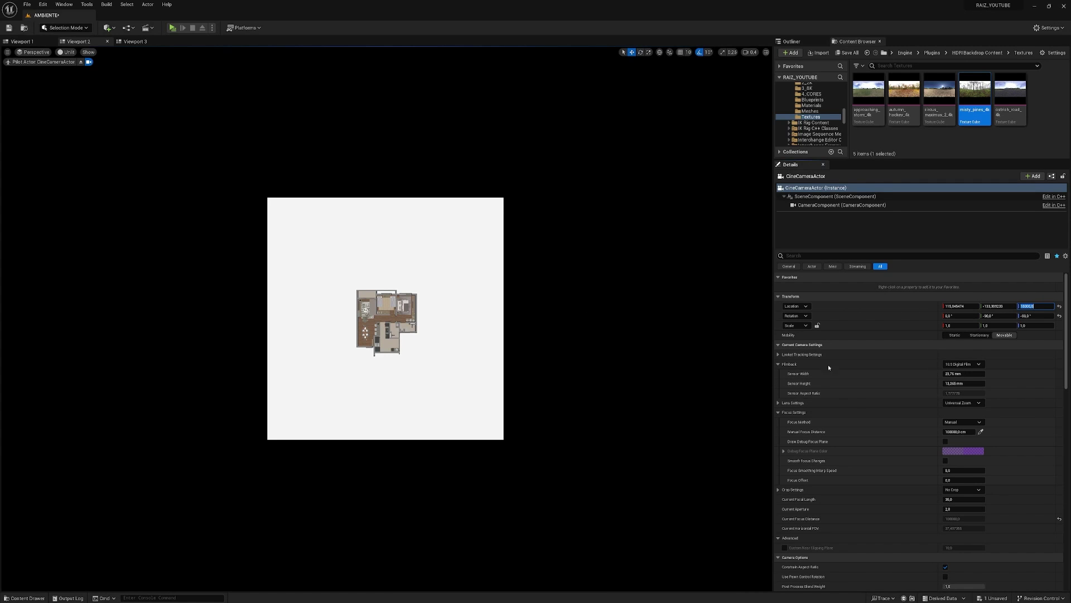
# Step: Give the cine camera a 30 × 30 mm sensor and a 500 mm focal length
pyautogui.click(963, 373)
pyautogui.write('30')
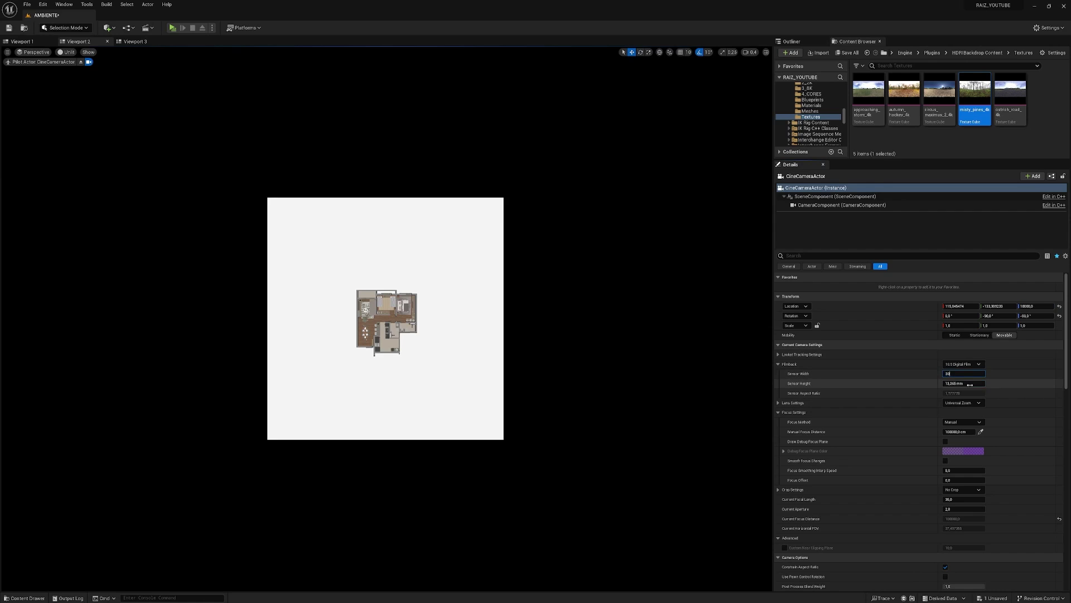
pyautogui.press('Tab')
pyautogui.write('30')
pyautogui.press('Return')
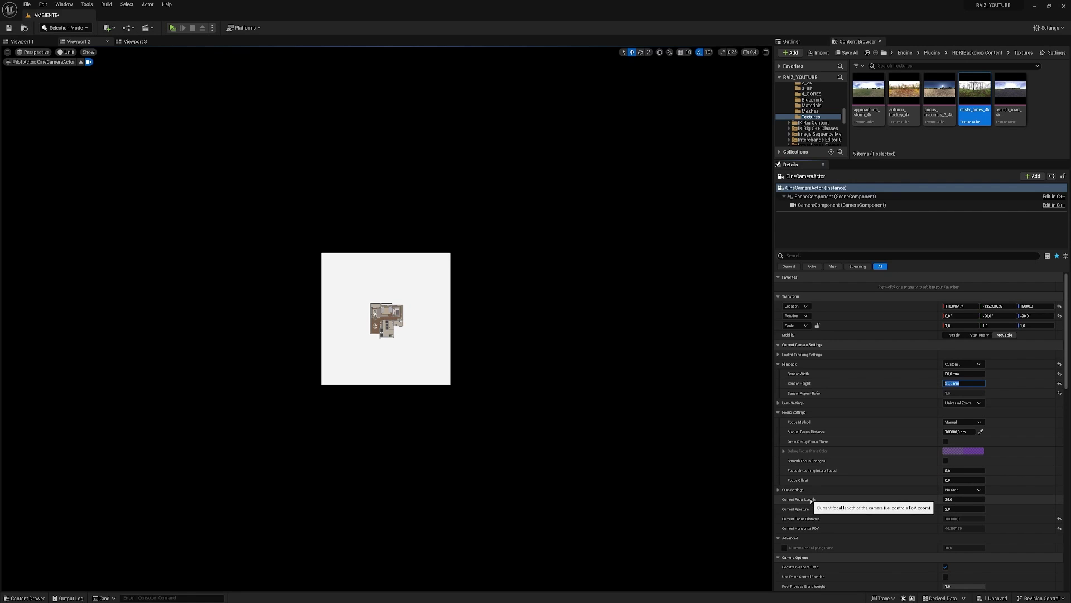
pyautogui.click(957, 499)
pyautogui.write('500')
pyautogui.press('Return')
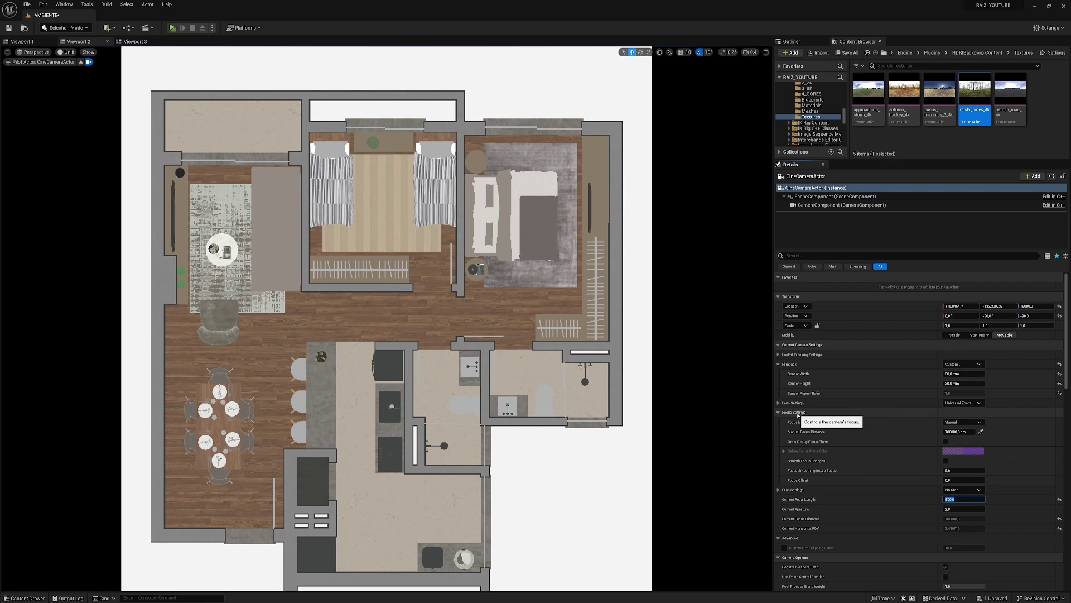
# Step: Set the camera's Focus Method to Do Not Override and Location X to 116
pyautogui.click(970, 424)
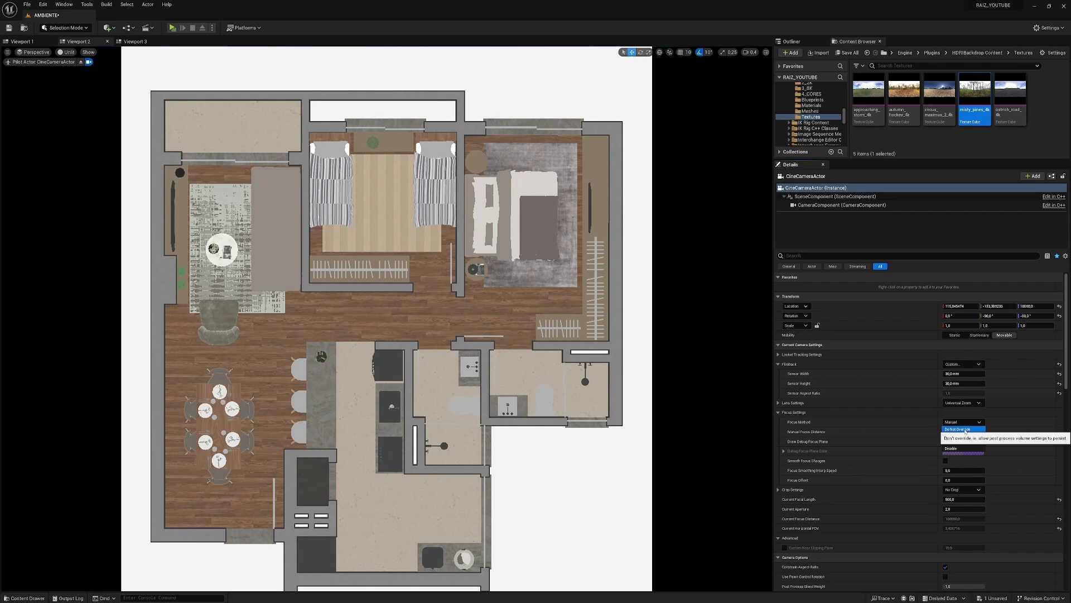
pyautogui.click(966, 431)
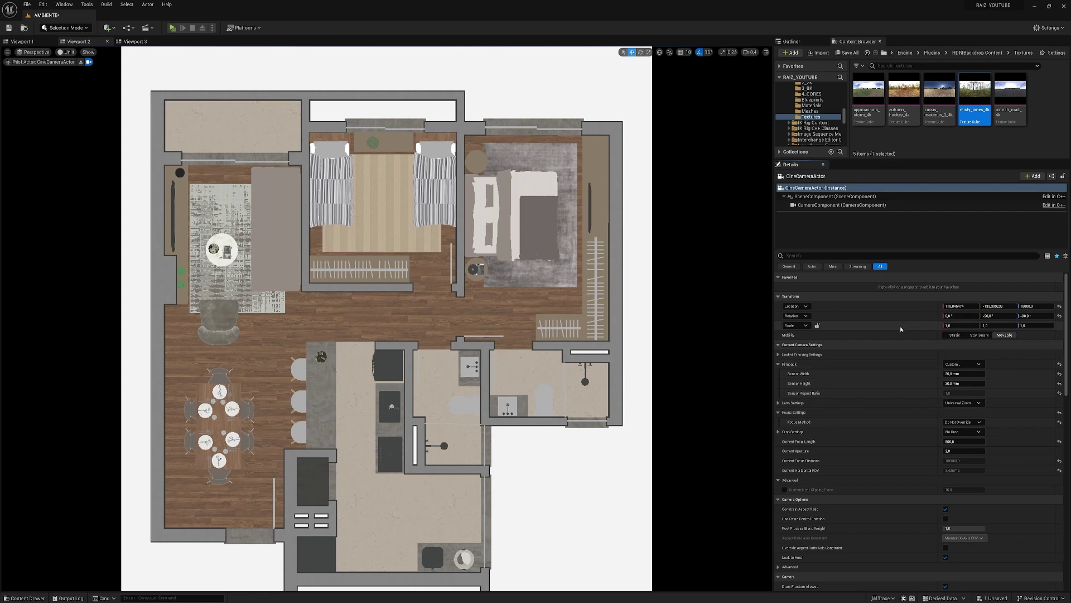
pyautogui.moveTo(960, 306)
pyautogui.mouseDown()
pyautogui.moveTo(1013, 306)
pyautogui.moveTo(993, 306)
pyautogui.mouseUp()
# Step: Save the current AMBIENTE level, then check Viewport 1 and return to Viewport 2
pyautogui.click(29, 6)
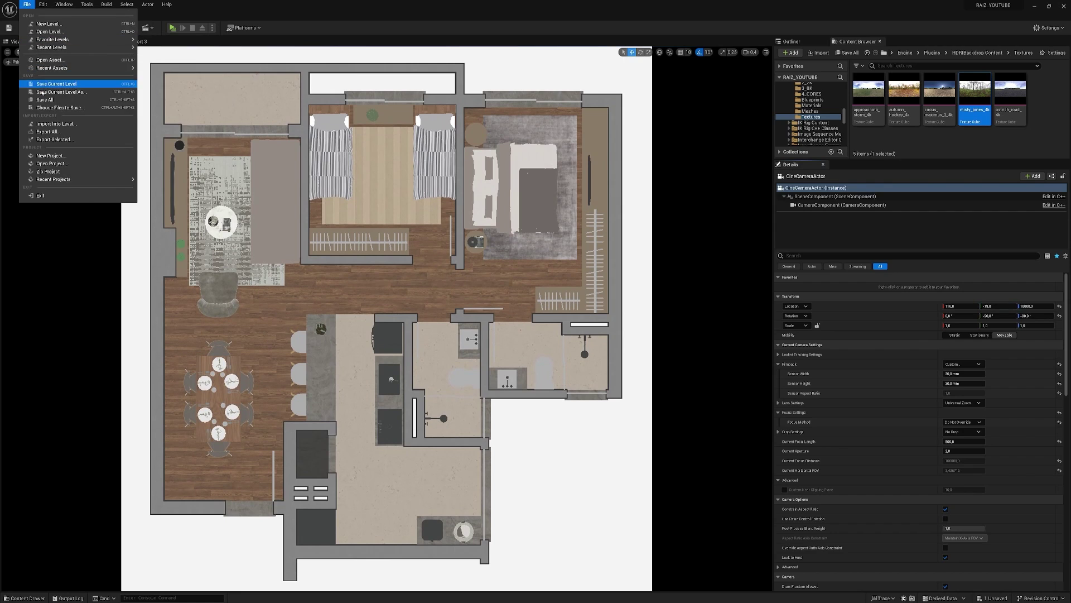
pyautogui.click(62, 84)
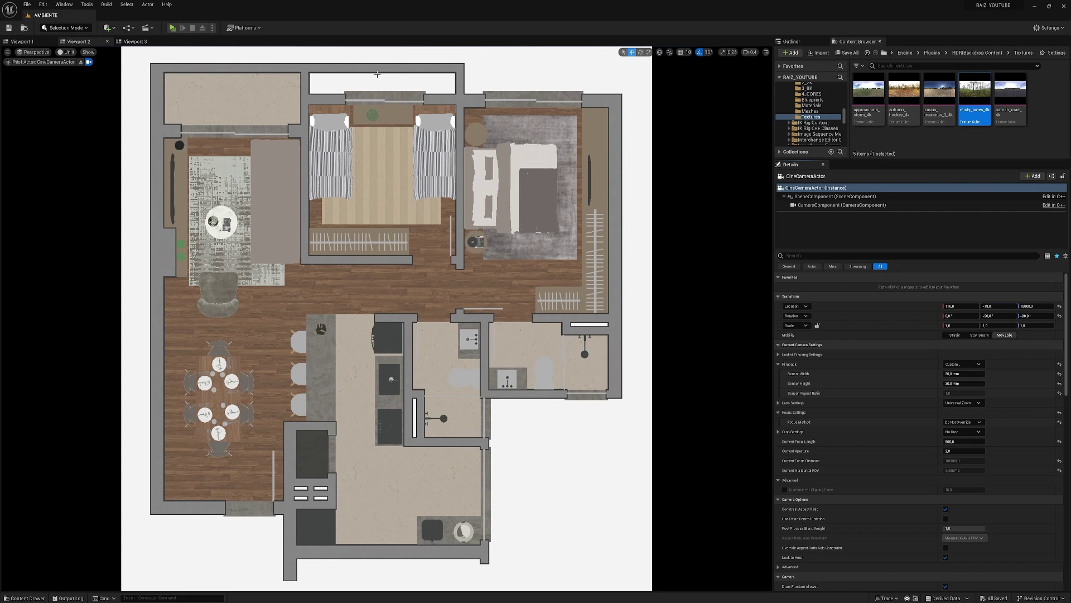
pyautogui.click(21, 41)
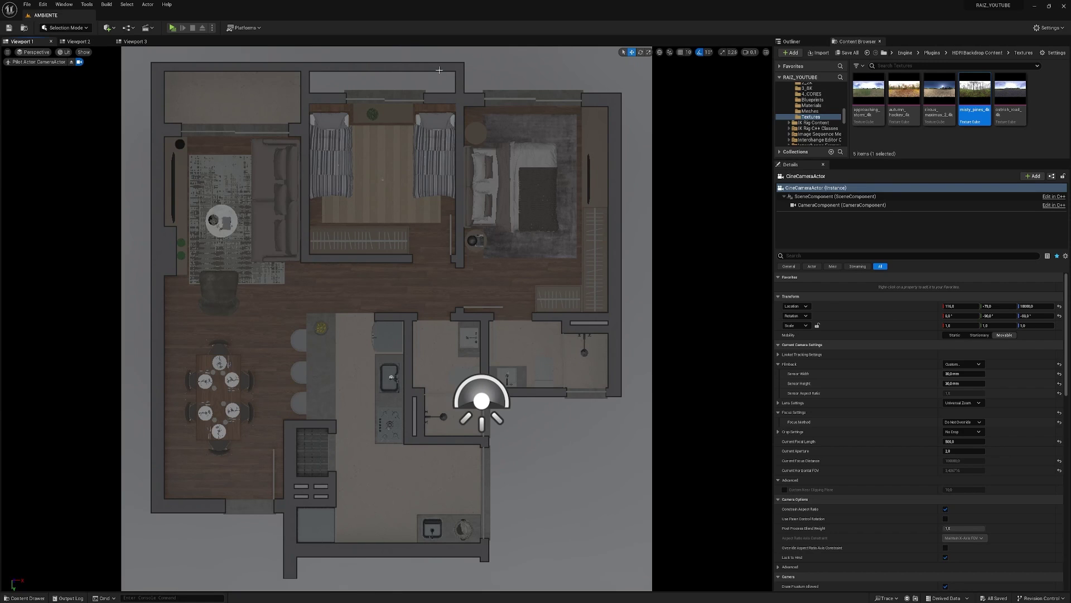
pyautogui.click(69, 42)
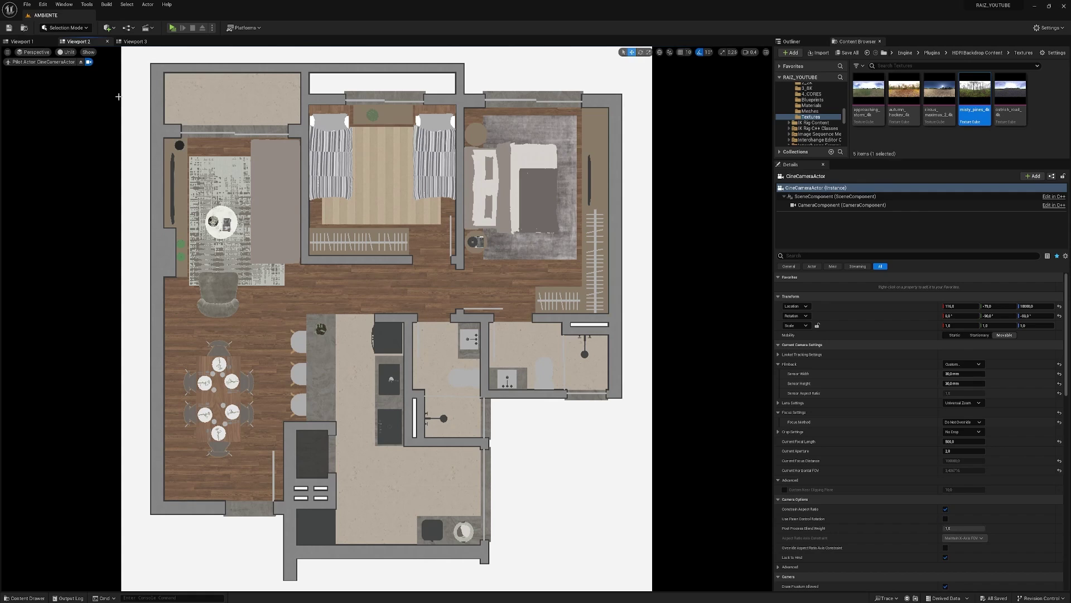
# Step: Switch the top-down camera viewport's view mode from Unlit to Path Tracing
pyautogui.click(66, 52)
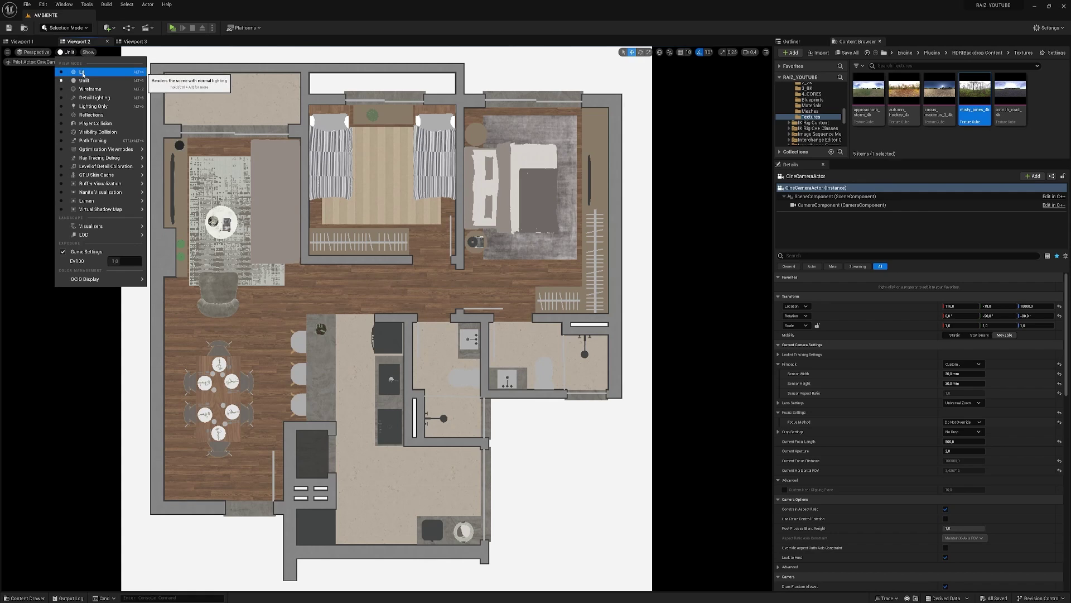
pyautogui.click(92, 140)
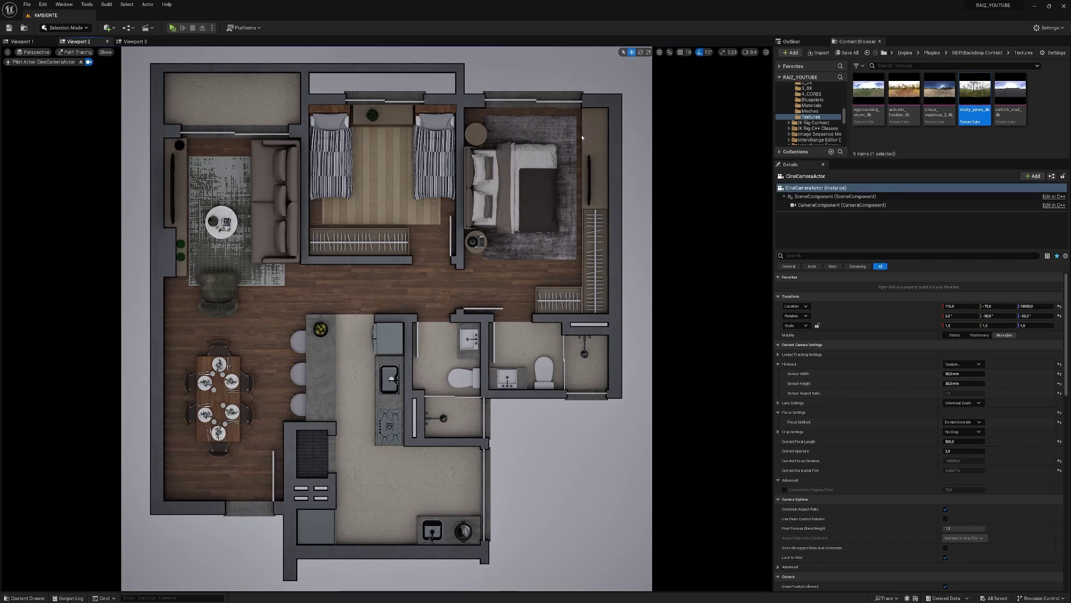
pyautogui.click(106, 28)
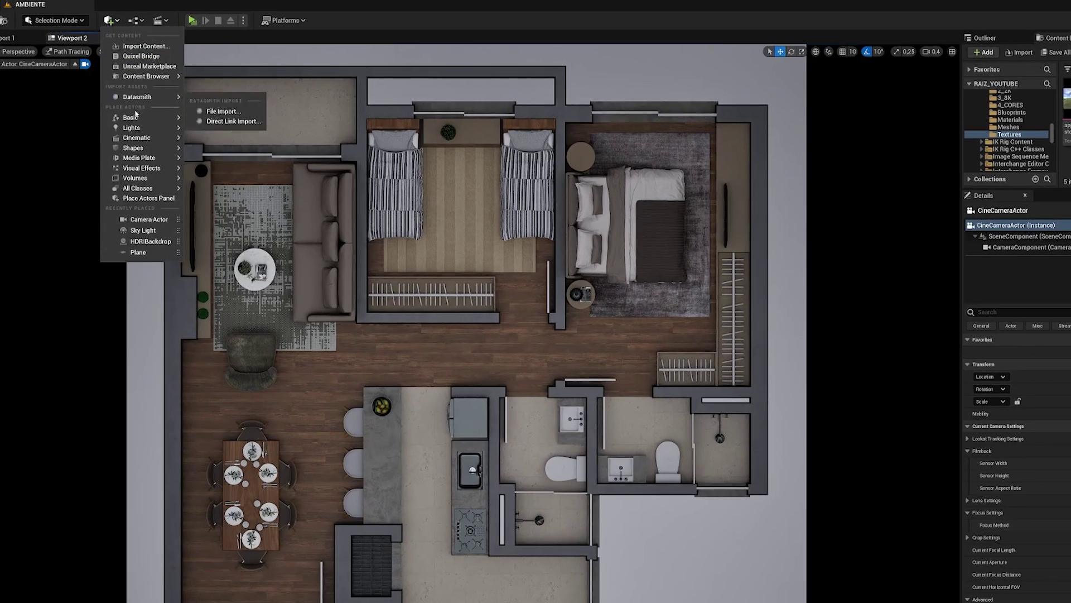
# Step: Add a Directional Light from Quick Add and switch the viewport to Lit
pyautogui.moveTo(138, 113)
pyautogui.click(234, 132)
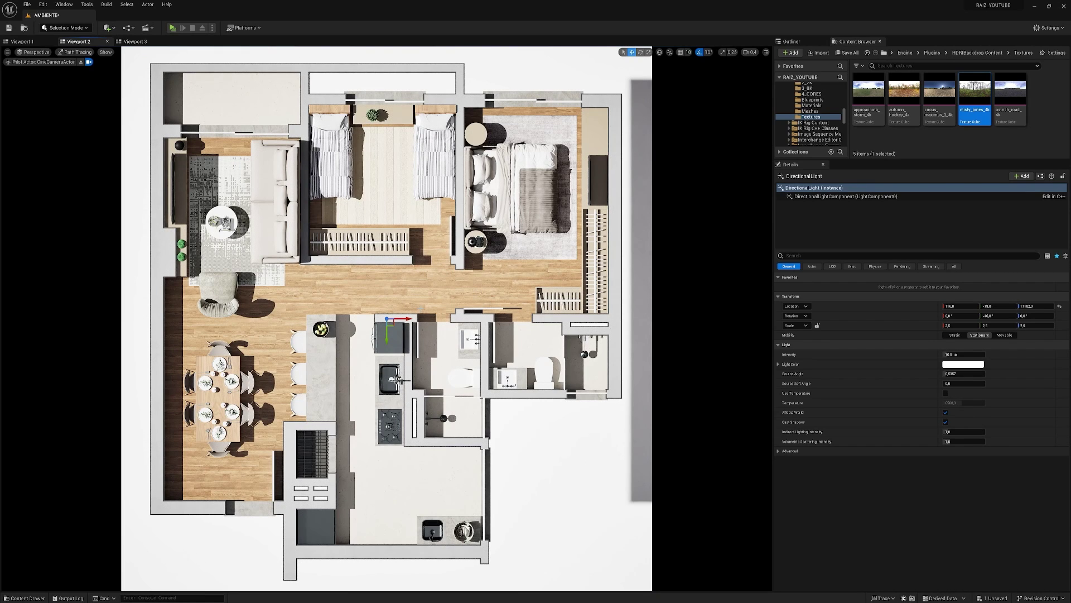
pyautogui.click(75, 52)
pyautogui.click(75, 70)
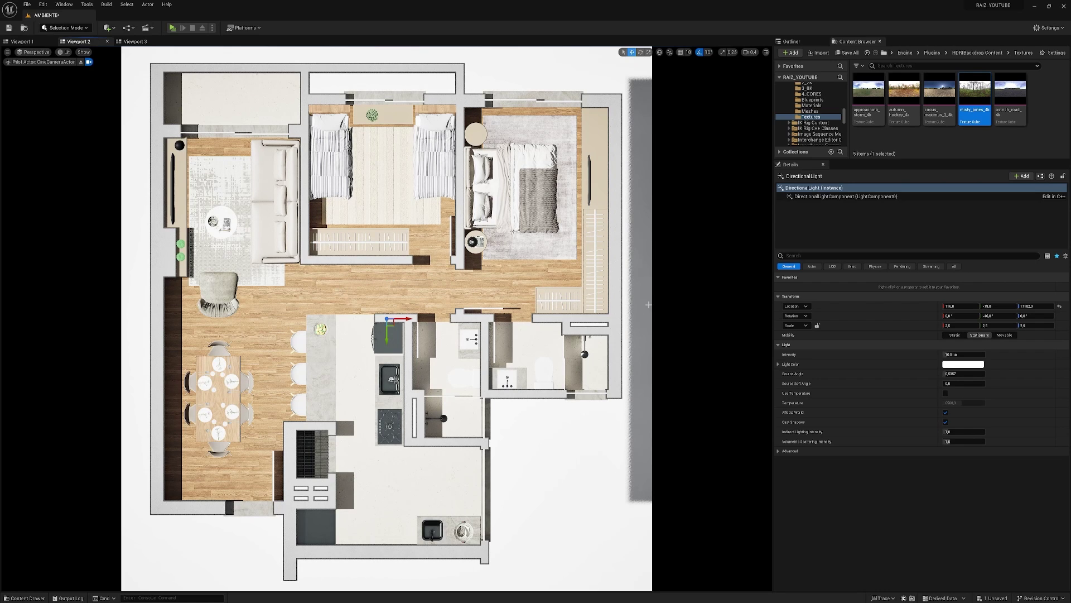
# Step: Make the directional light Movable with an intensity of 5 lux
pyautogui.click(964, 354)
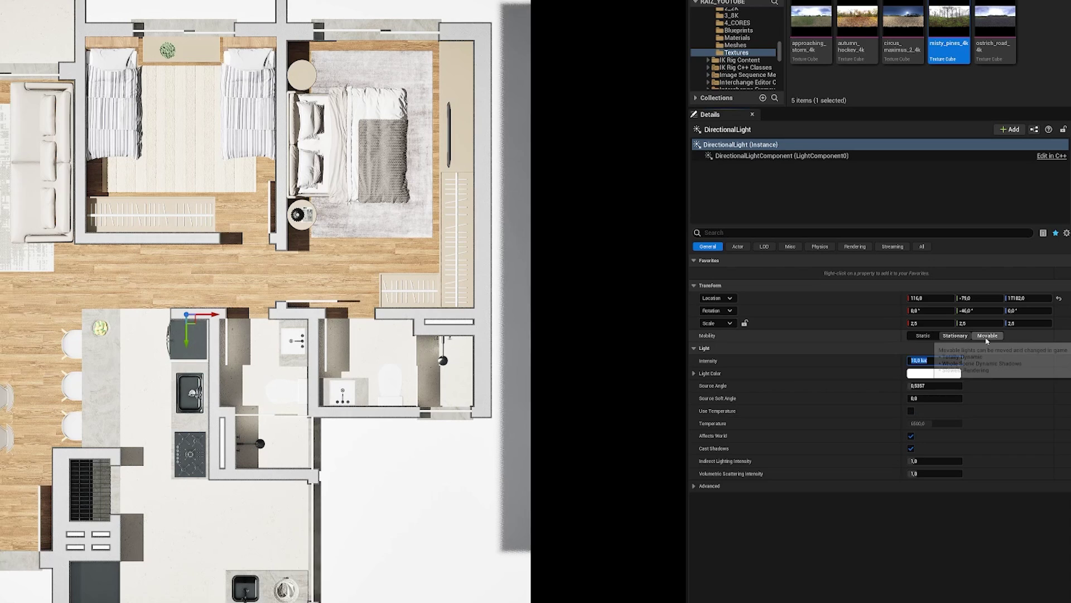
pyautogui.click(986, 335)
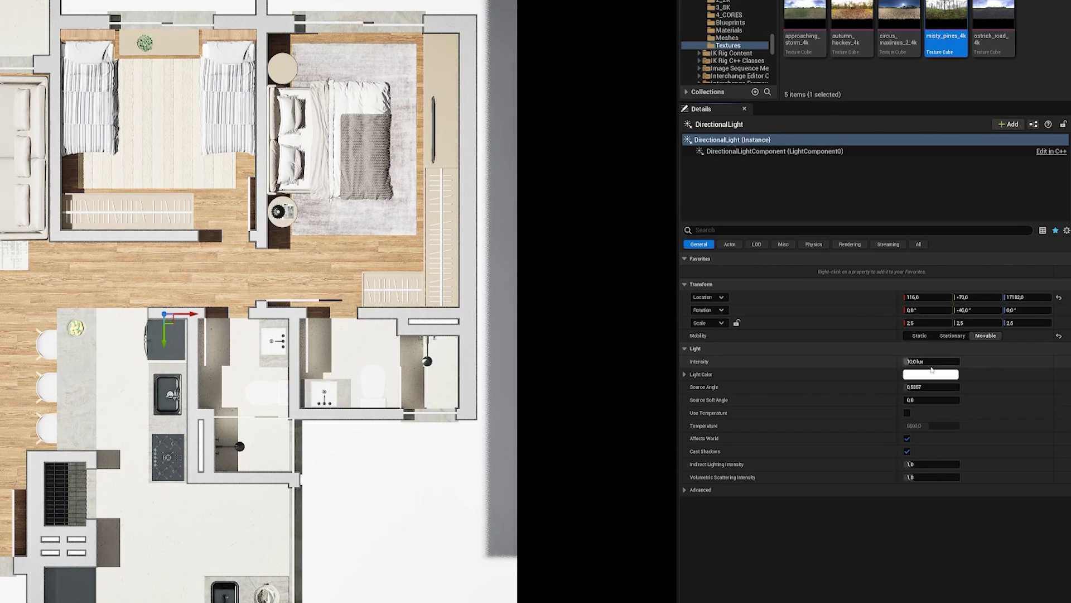
pyautogui.click(924, 360)
pyautogui.write('5')
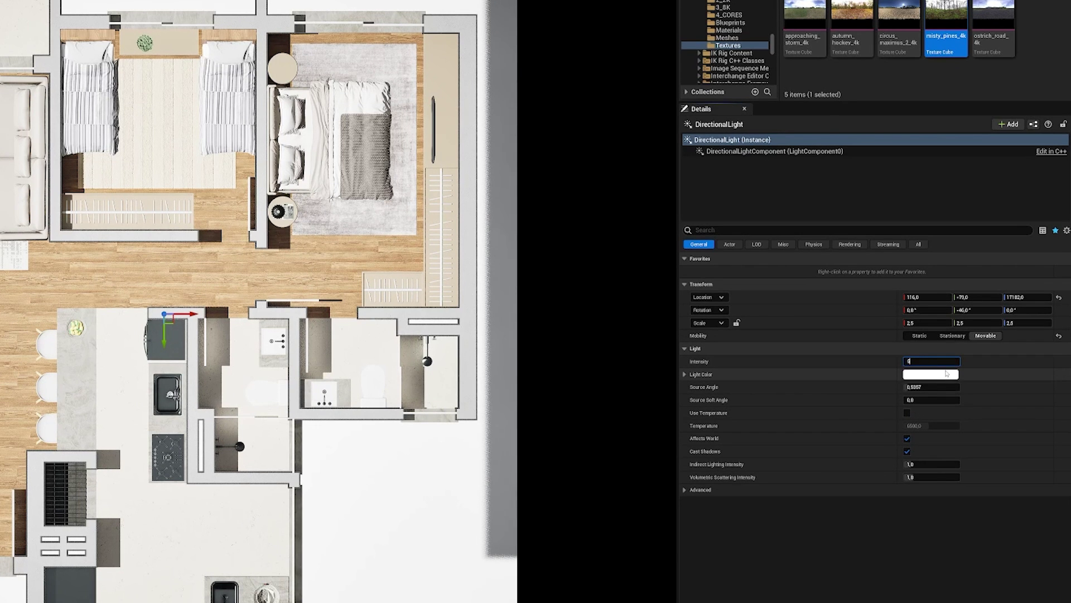
pyautogui.press('Return')
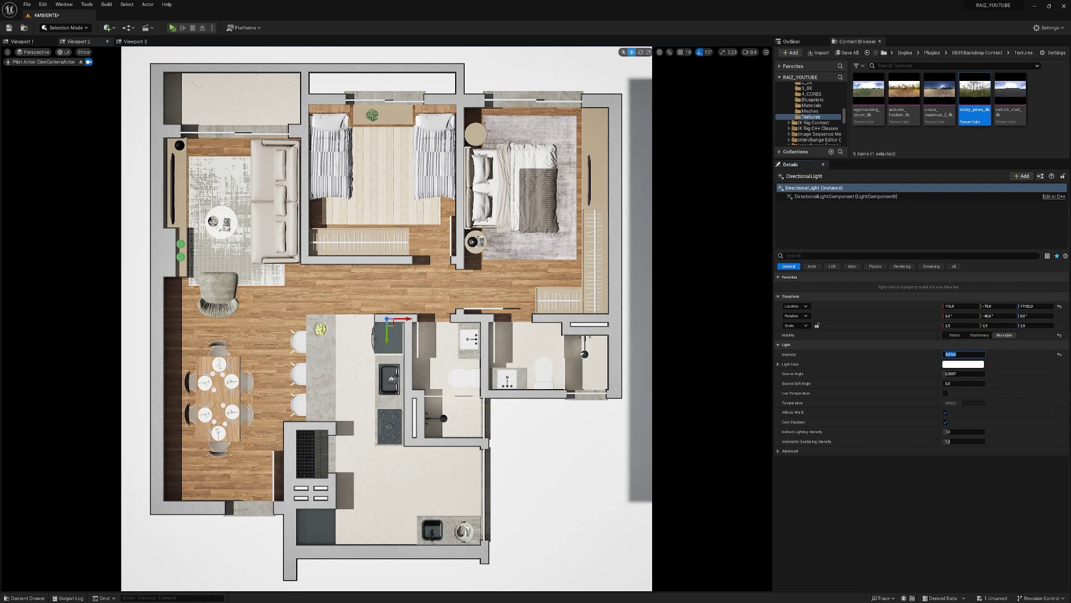
# Step: Set the light's Source Angle to 50°, then reset it to its default
pyautogui.click(965, 373)
pyautogui.write('50')
pyautogui.press('Return')
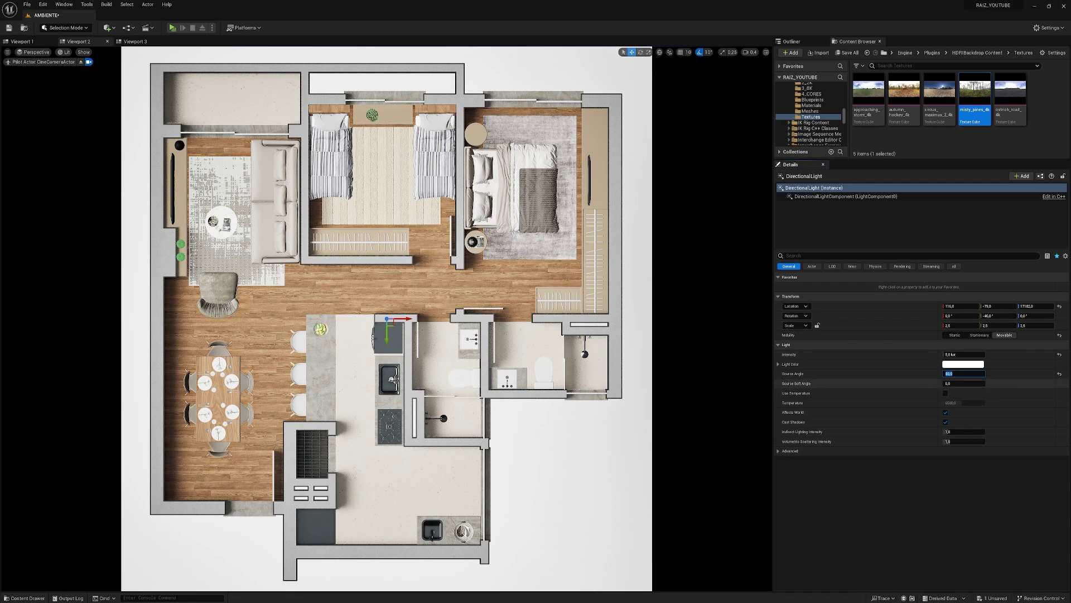
pyautogui.click(1058, 374)
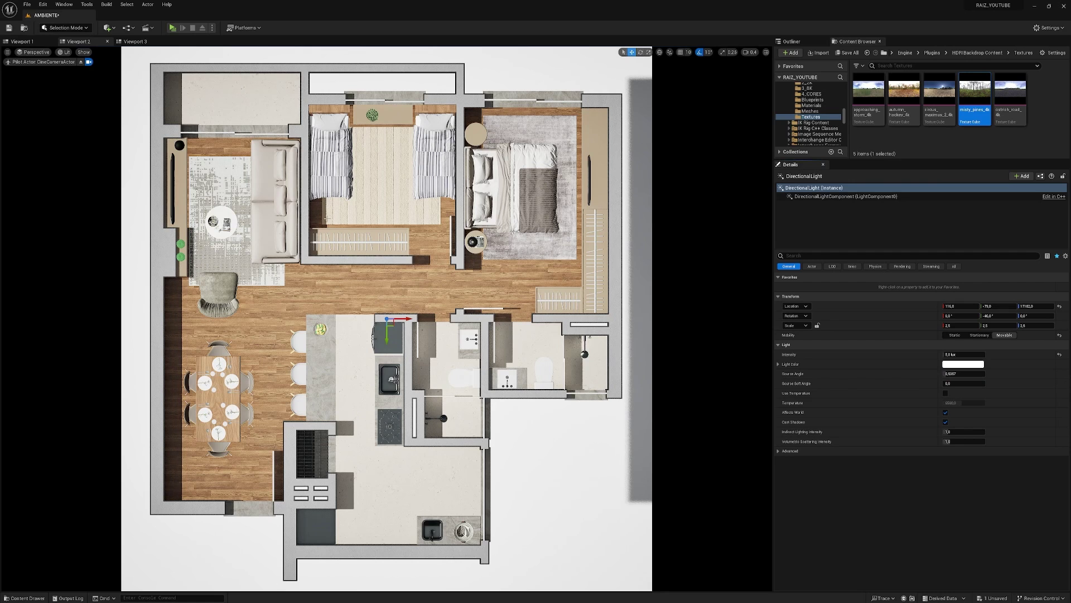
# Step: Restore the 50° source angle, rotate the sun with Ctrl+L, and return to Path Tracing
pyautogui.hotkey('ctrl', 'z')
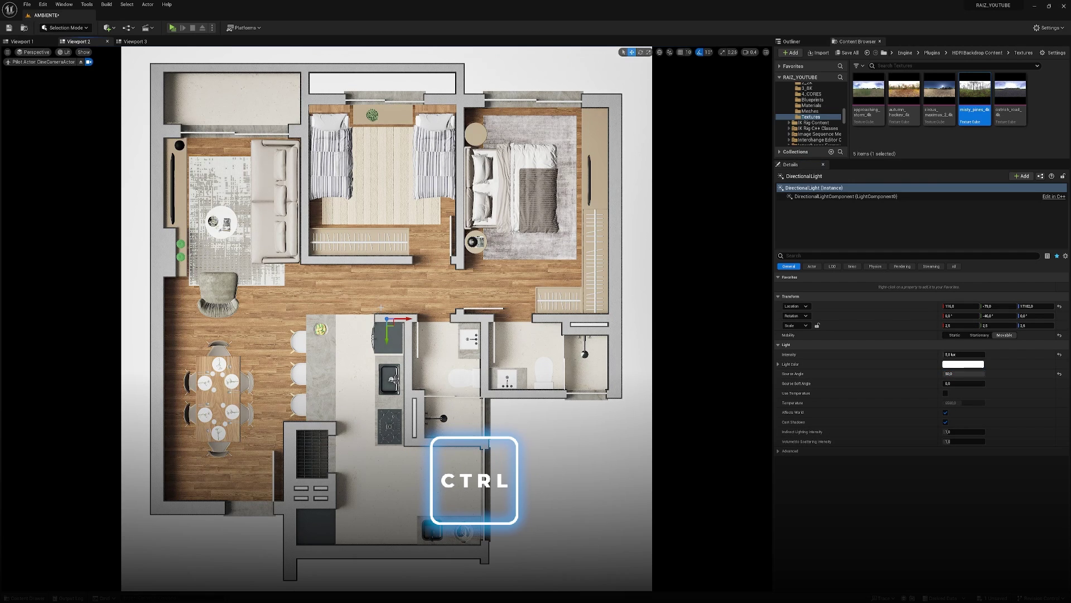
pyautogui.hotkey('ctrl', 'l')
pyautogui.hotkey('ctrl', 'l')
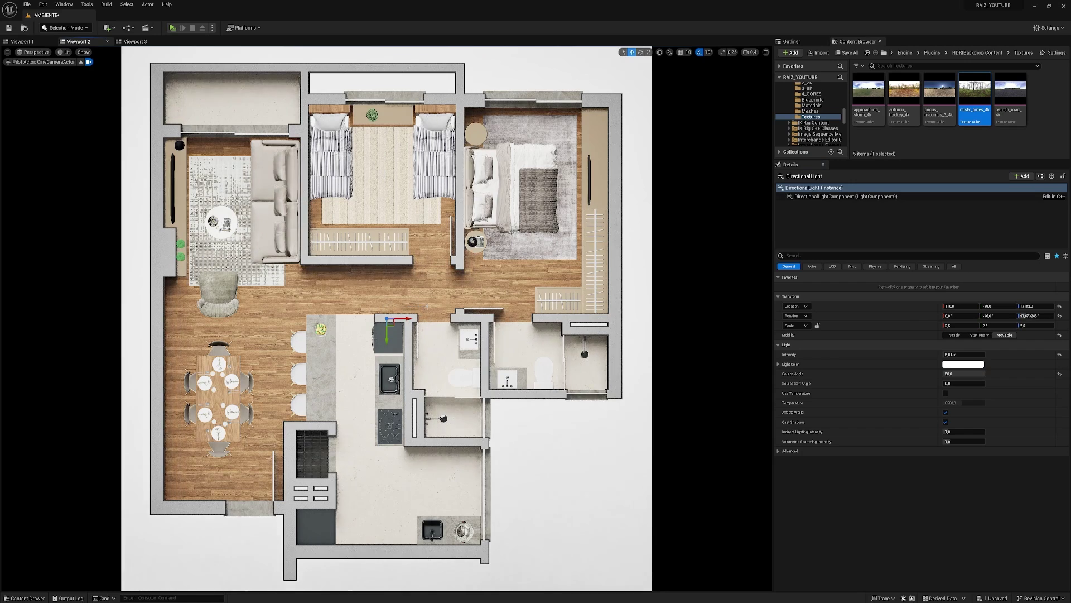
pyautogui.hotkey('ctrl', 'l')
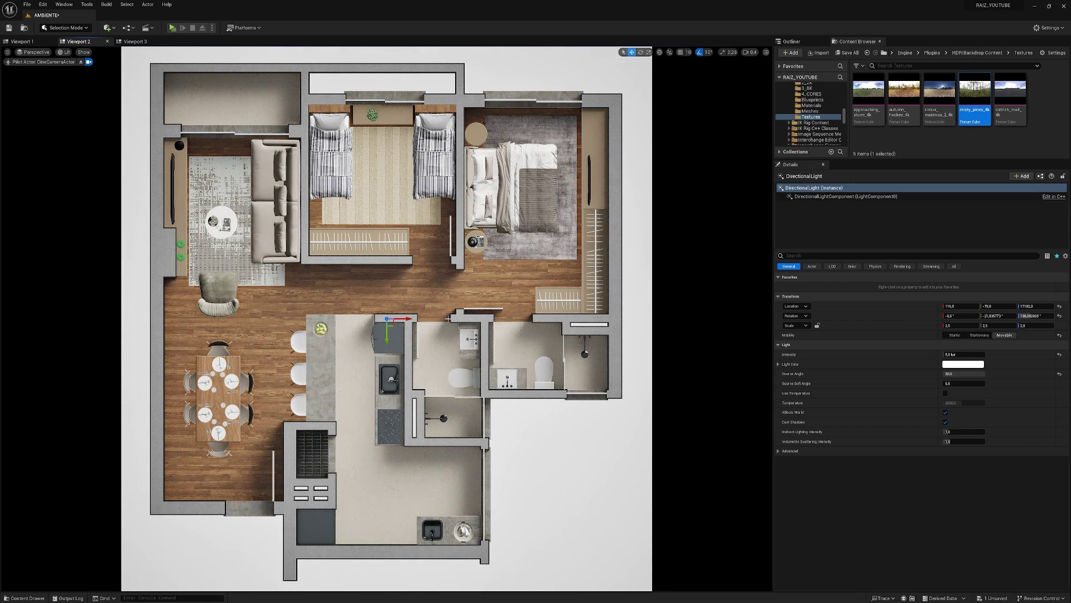
pyautogui.hotkey('ctrl', 'l')
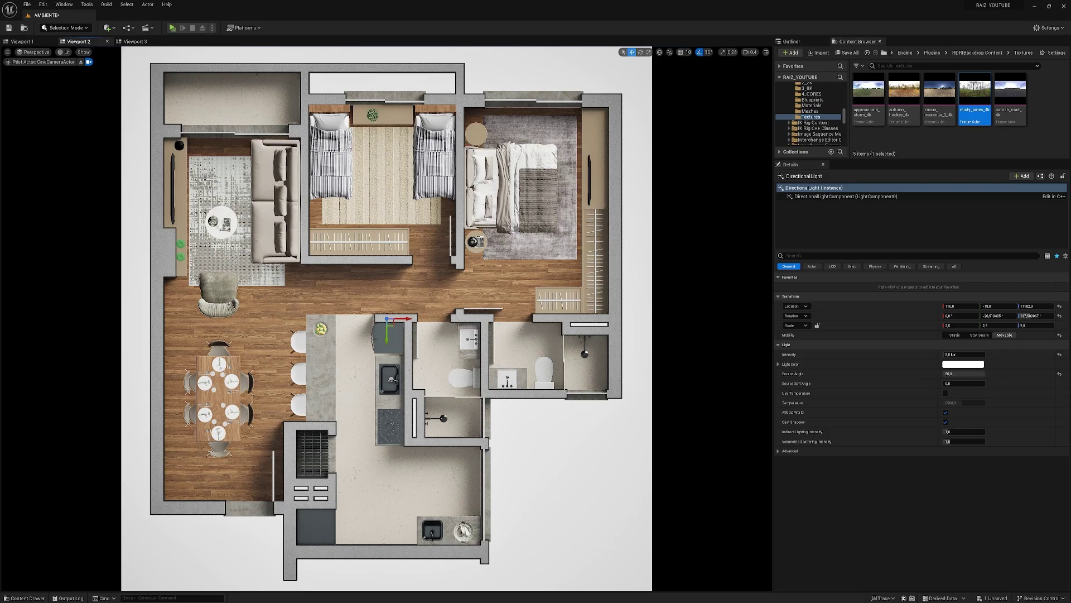
pyautogui.click(63, 52)
pyautogui.click(92, 143)
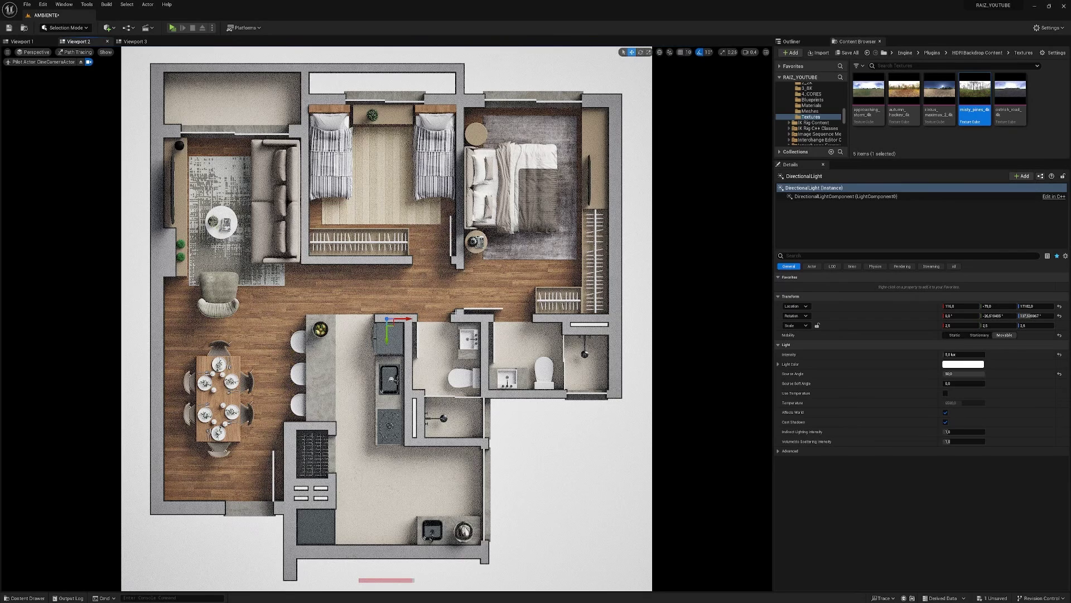
# Step: Enable Use Temperature on the directional light and set its Temperature to 6000 K
pyautogui.hotkey('ctrl', 'l')
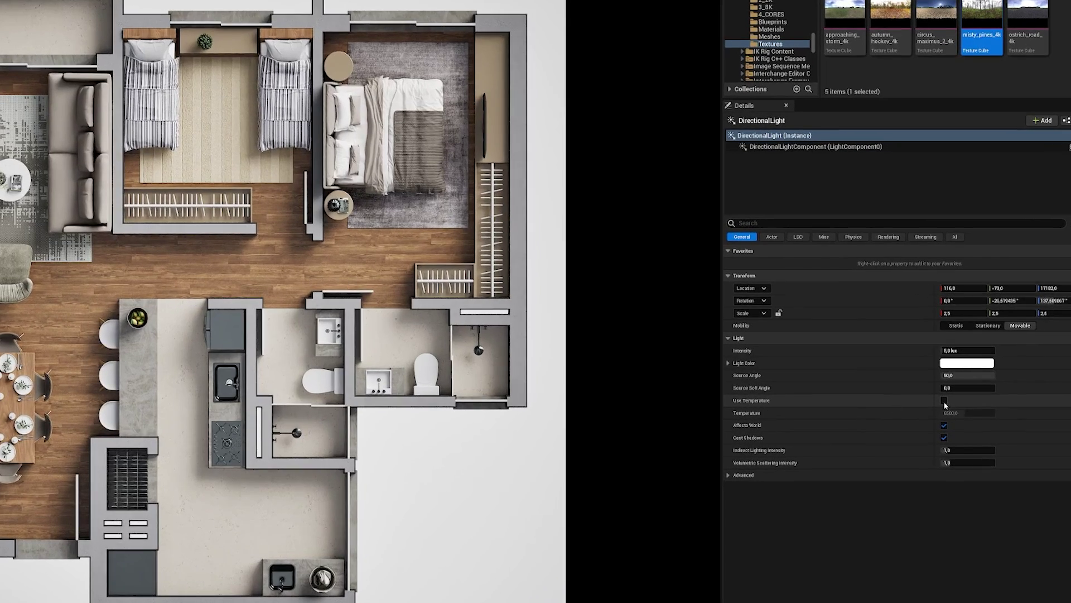
pyautogui.click(945, 402)
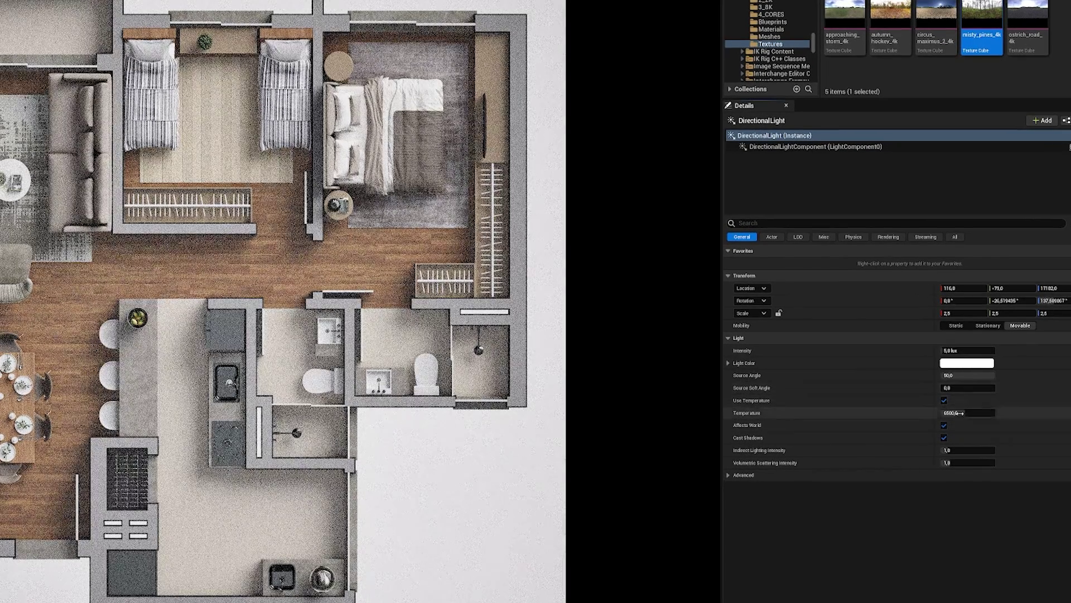
pyautogui.click(960, 413)
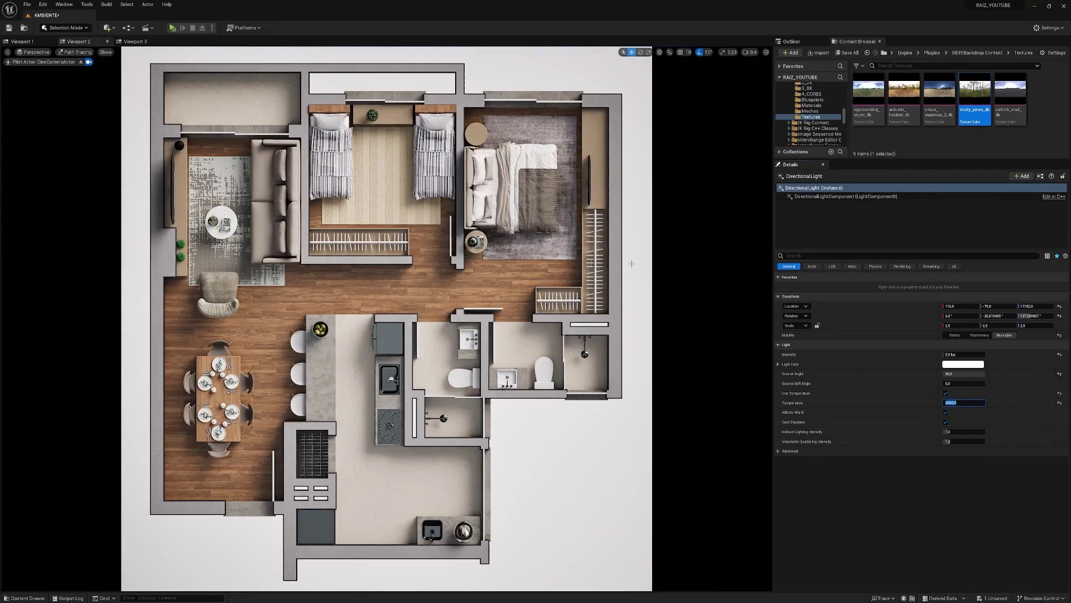
pyautogui.press('Return')
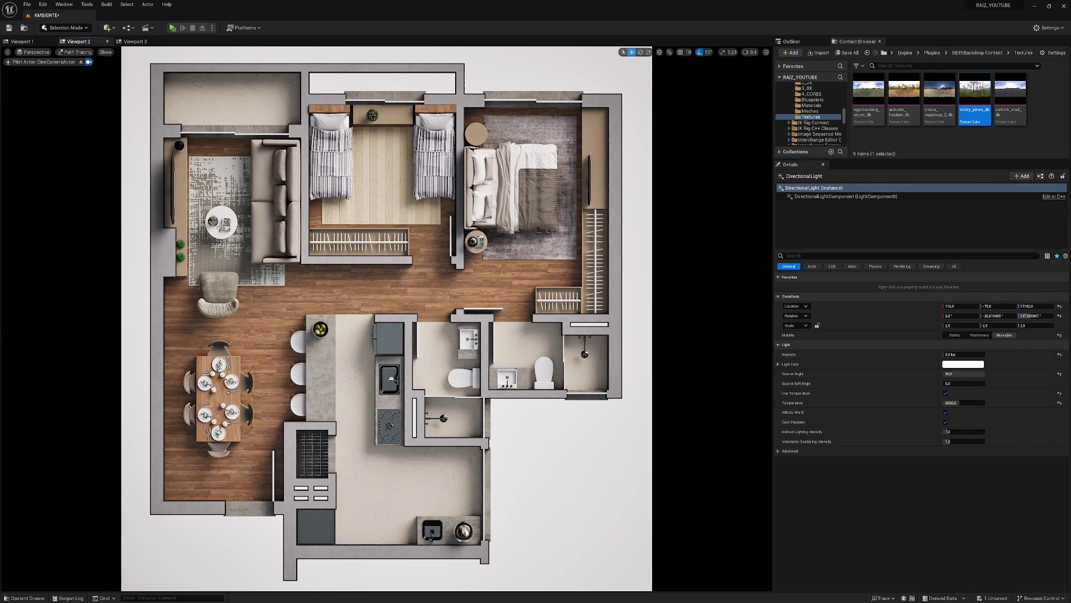
# Step: Switch Viewport 1's view mode to Path Tracing
pyautogui.click(23, 41)
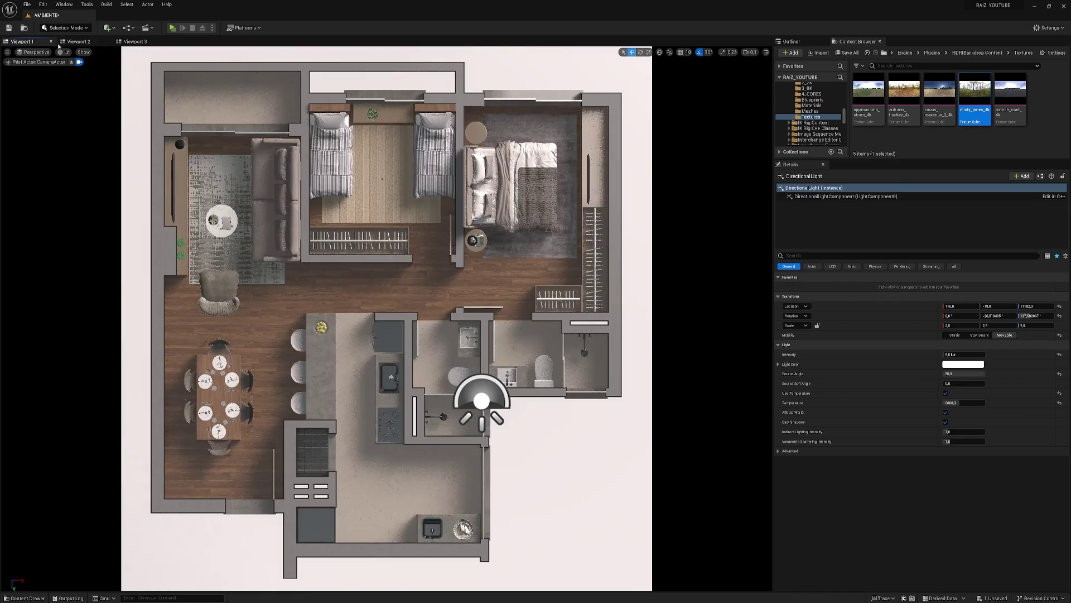
pyautogui.click(66, 52)
pyautogui.click(93, 141)
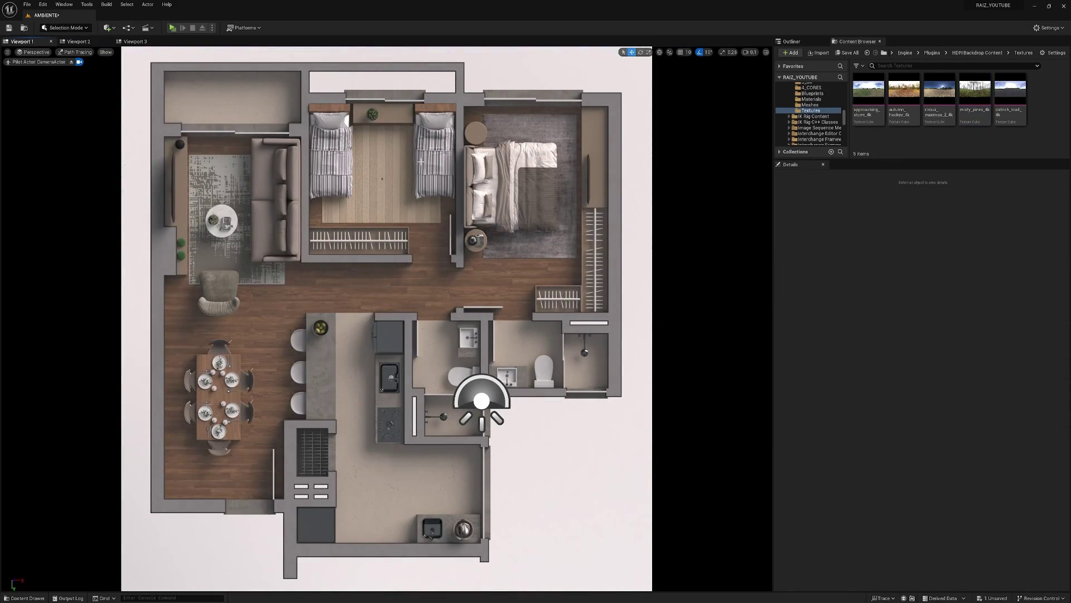
# Step: Flip between the lit and path-traced viewports to compare, ending on the path-traced view
pyautogui.click(78, 41)
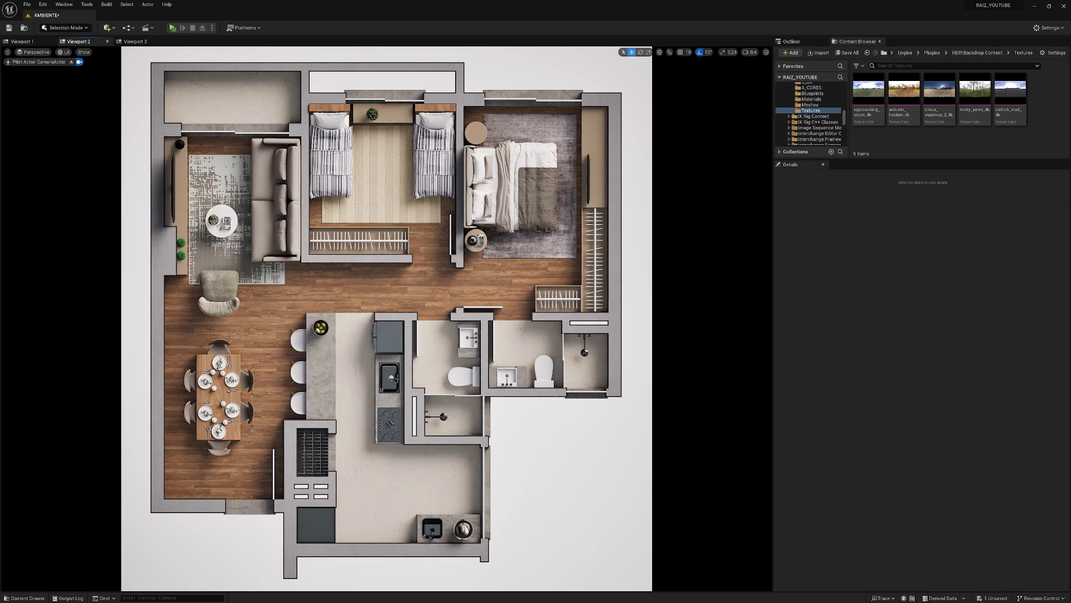
pyautogui.click(21, 42)
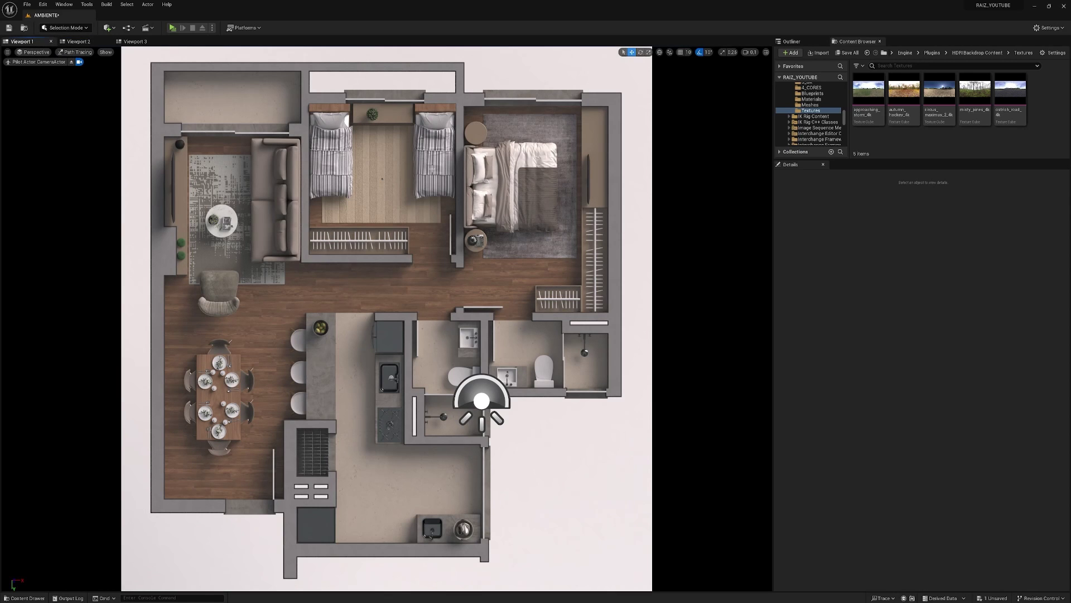
pyautogui.click(78, 42)
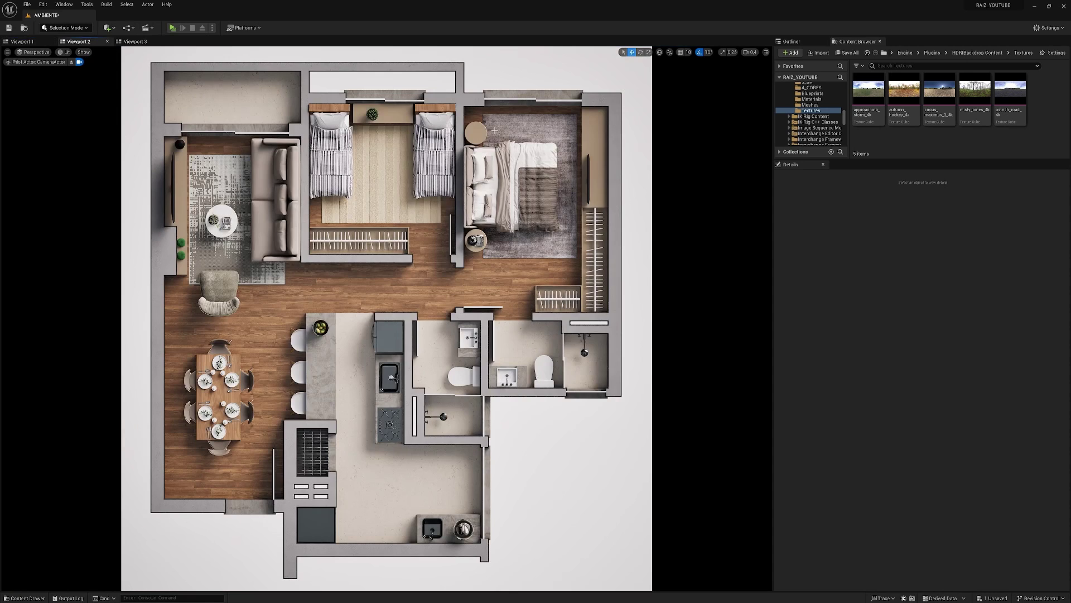
pyautogui.click(78, 41)
pyautogui.click(22, 41)
pyautogui.click(78, 42)
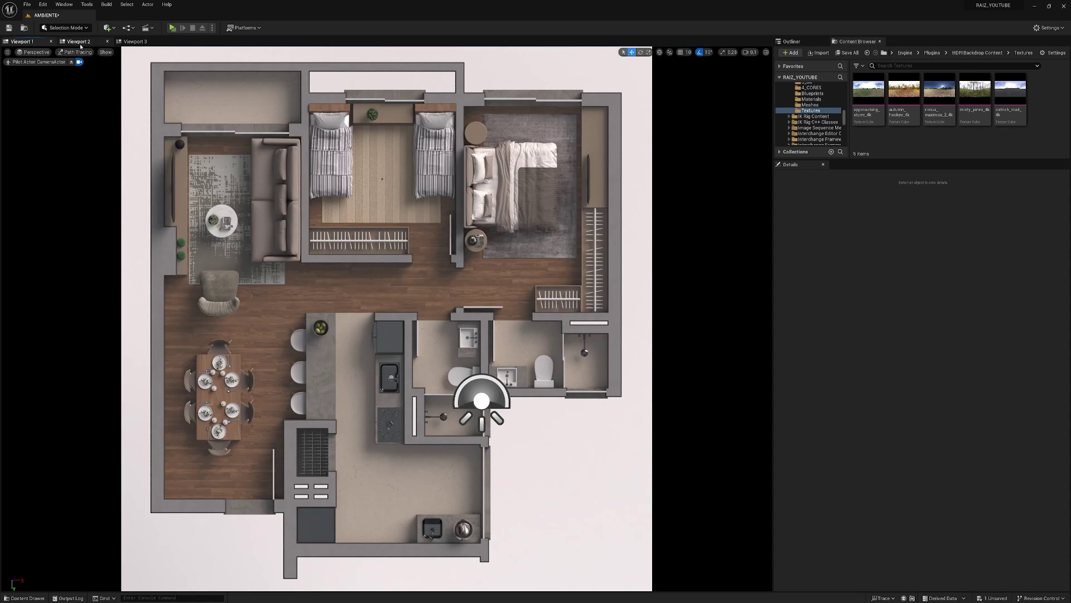
pyautogui.click(78, 41)
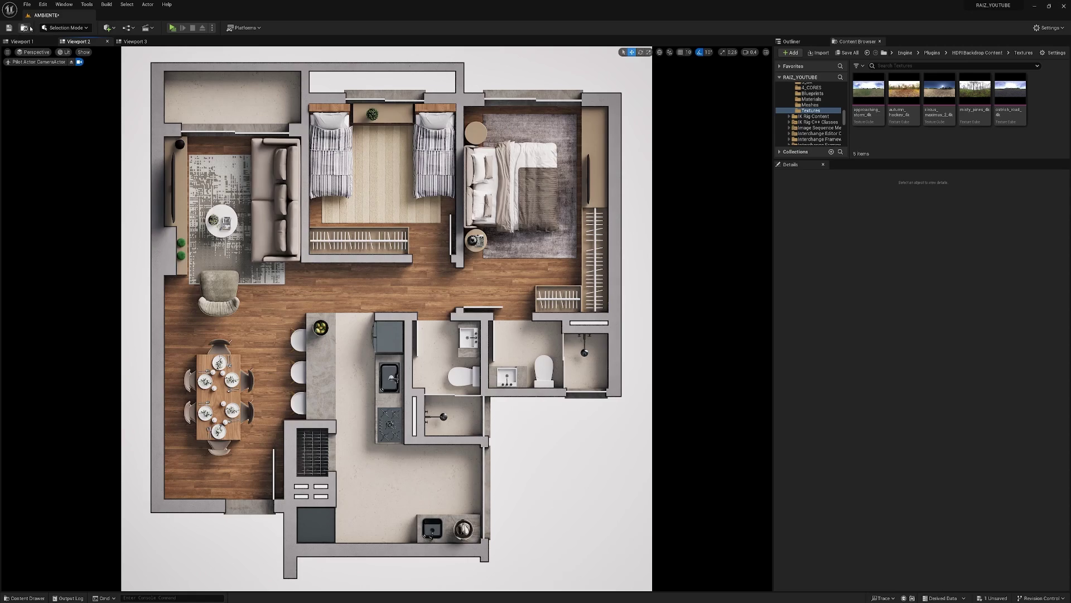
pyautogui.click(22, 41)
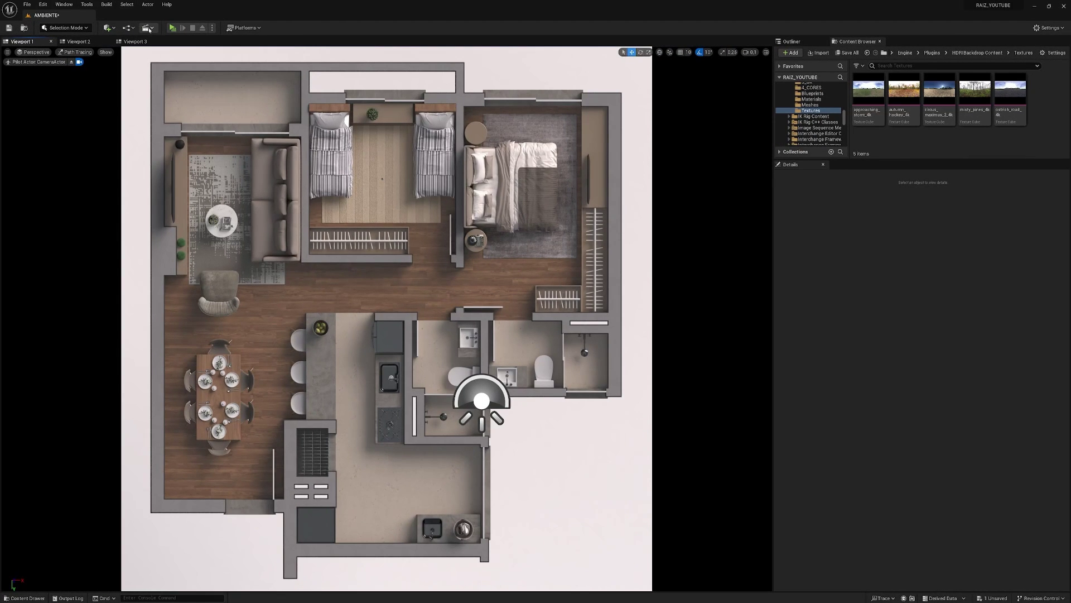
# Step: Create a new level sequence via Cinematics > Add Level Sequence and save it
pyautogui.click(149, 28)
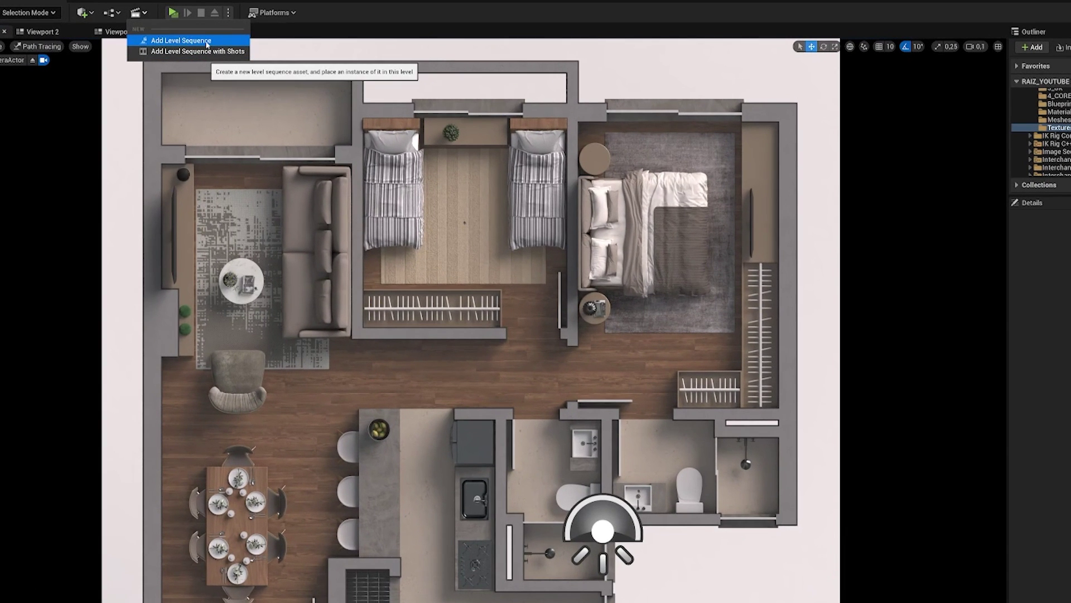
pyautogui.click(180, 40)
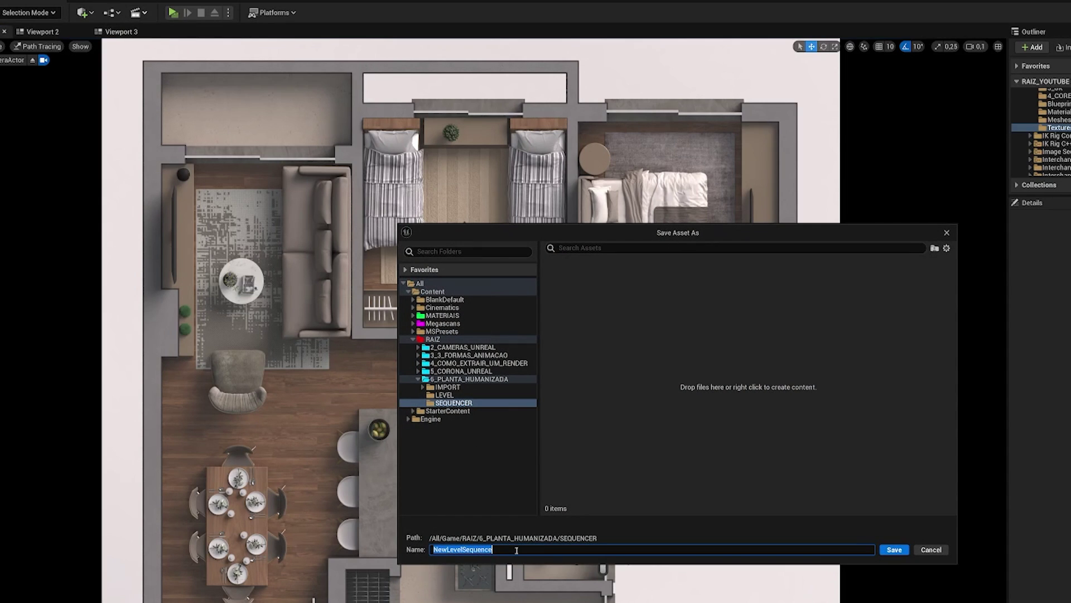
pyautogui.write('Seq')
pyautogui.press('Return')
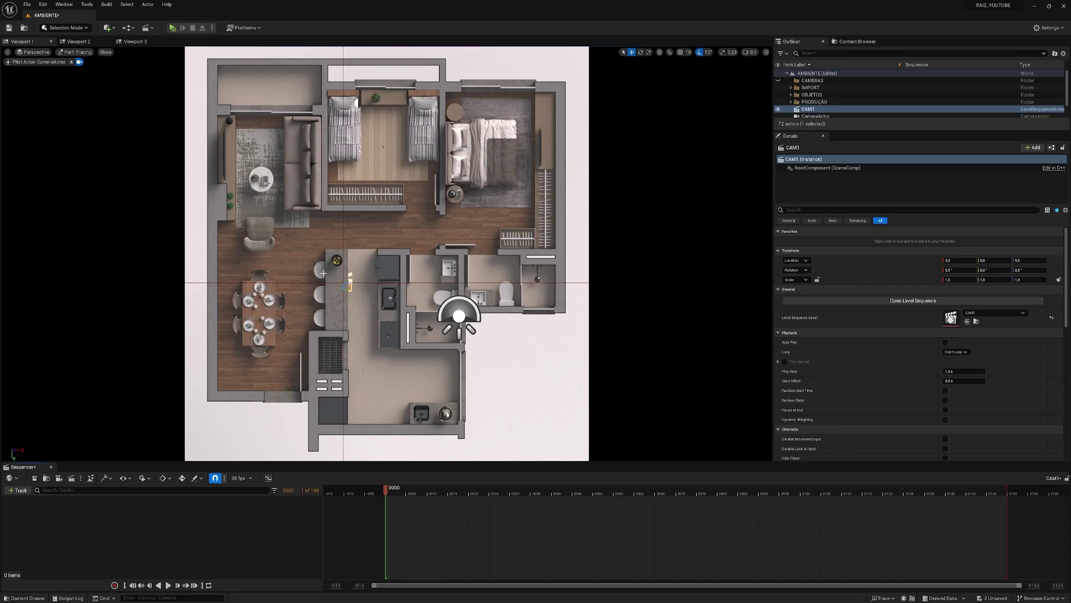
# Step: Compare the lit and path-traced views, then select the top-down CameraActor in the Outliner
pyautogui.click(78, 41)
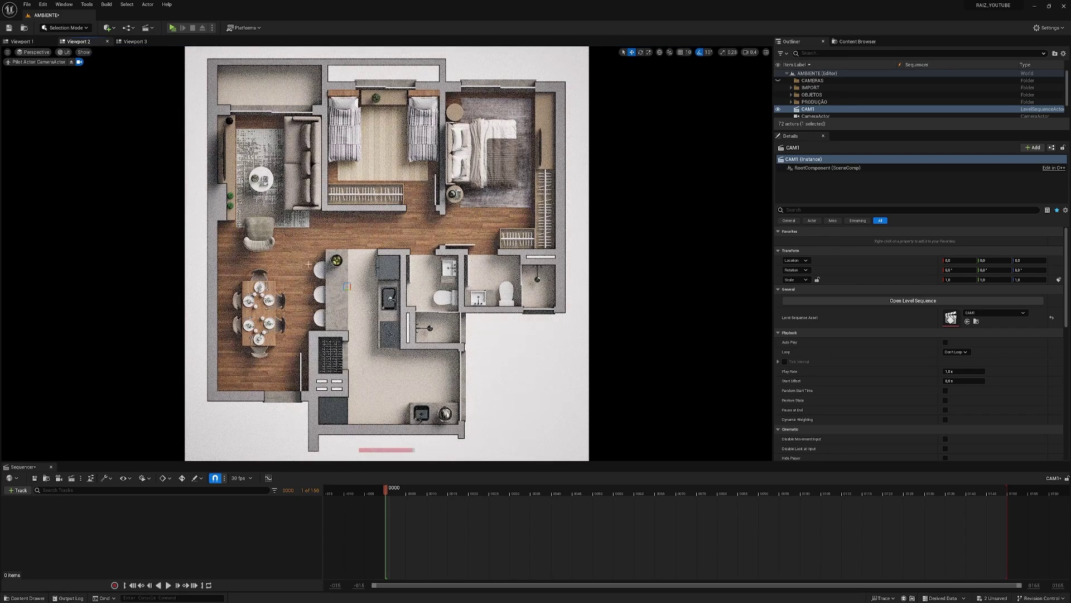
pyautogui.click(21, 41)
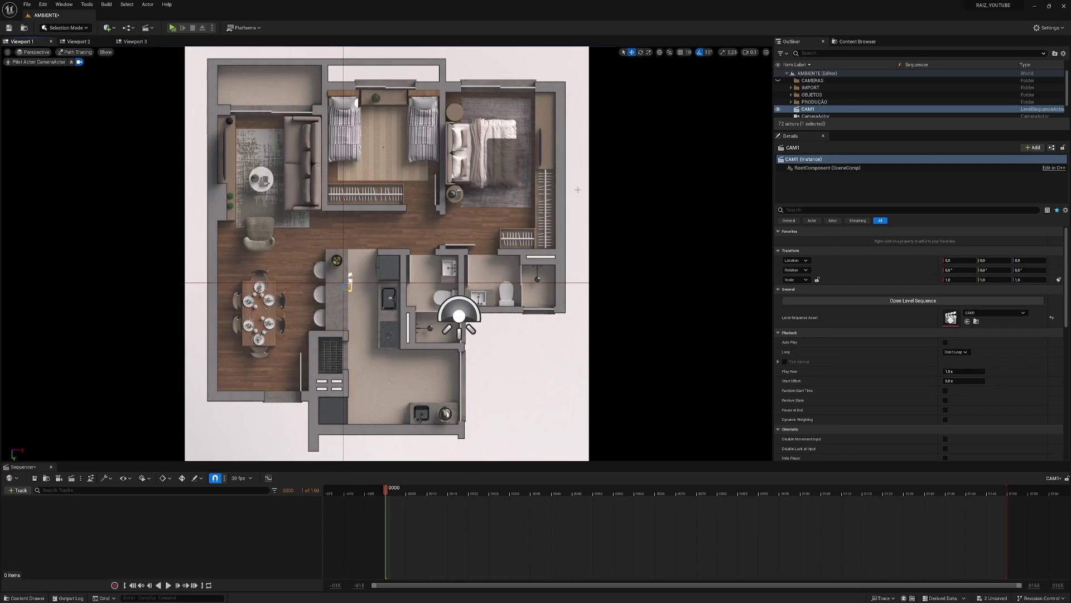
pyautogui.click(810, 116)
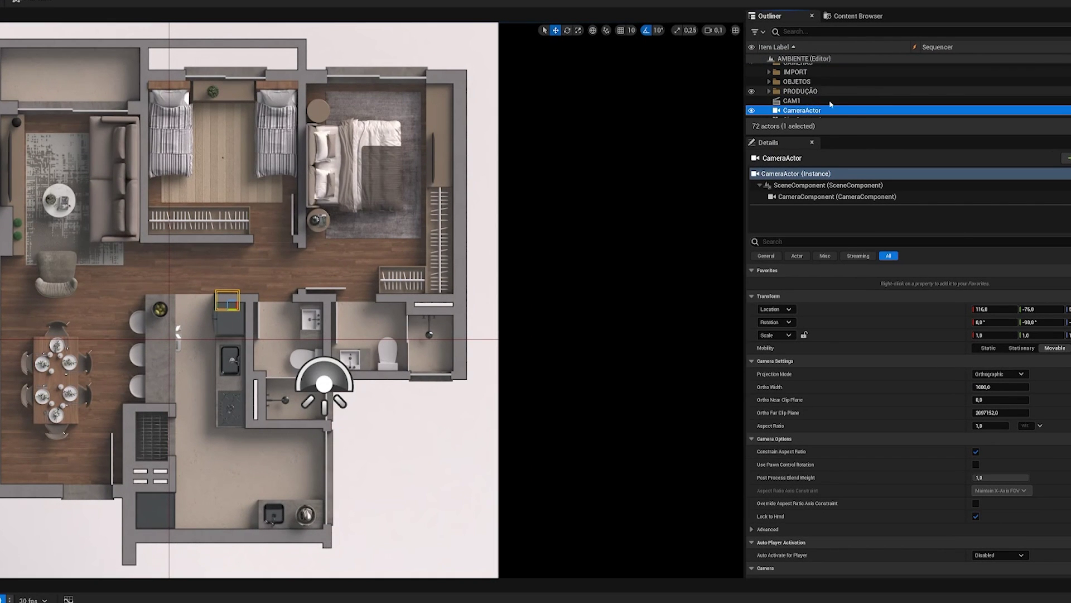
# Step: Drag the CameraActor from the Outliner into Sequencer as a camera track with Camera Cuts
pyautogui.moveTo(801, 110)
pyautogui.mouseDown()
pyautogui.moveTo(791, 98)
pyautogui.moveTo(820, 114)
pyautogui.mouseUp()
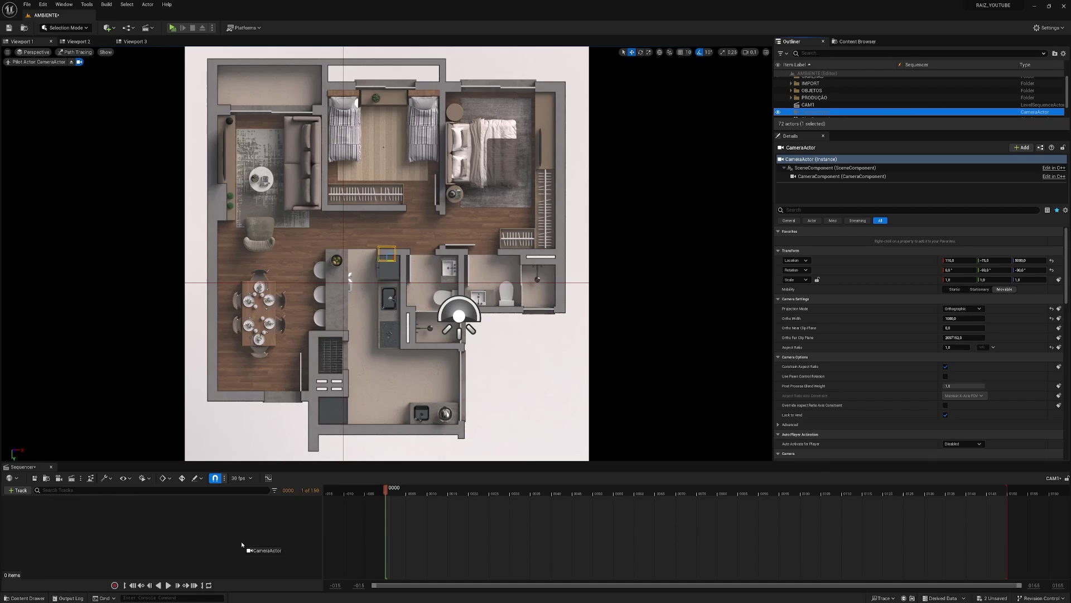
pyautogui.moveTo(820, 114); pyautogui.dragTo(9, 529)
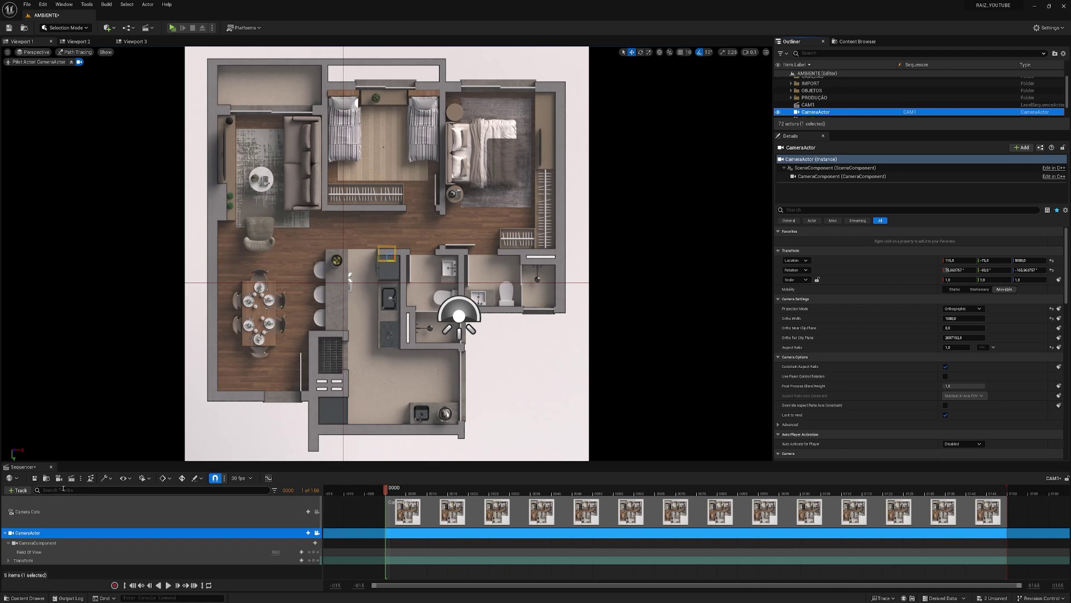
pyautogui.click(82, 478)
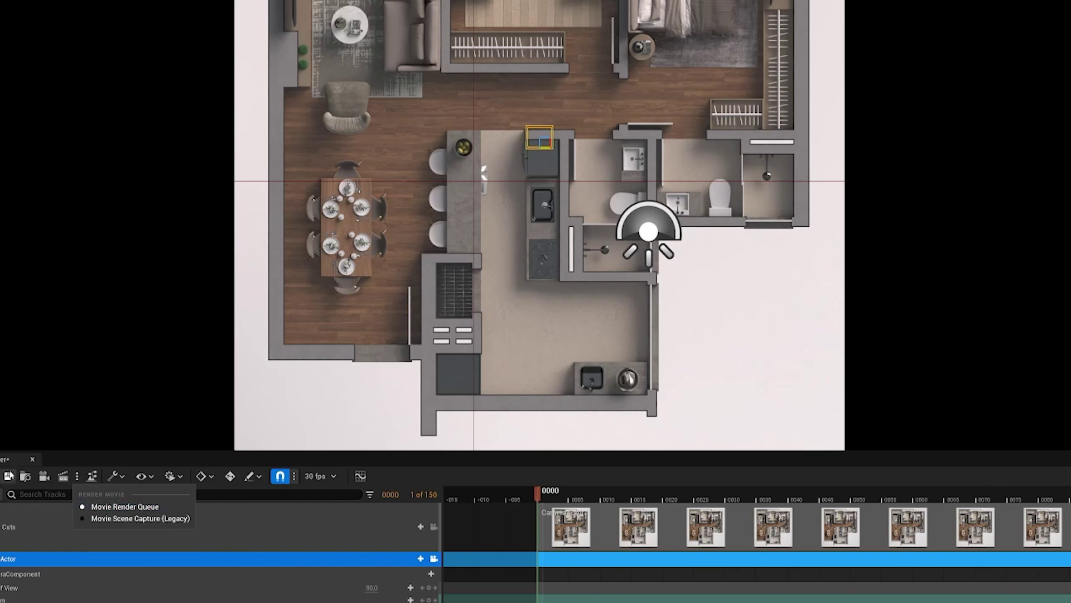
# Step: Open the CAM1 job's PATH_TRACING preset in Movie Render Queue and add .exr Sequence [16bit] output
pyautogui.click(125, 506)
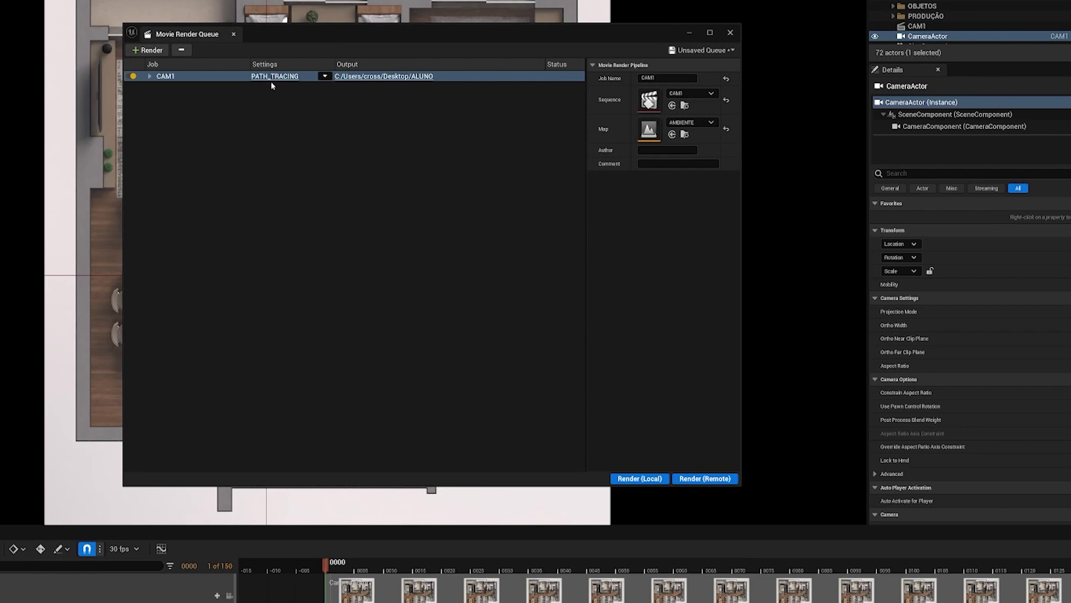
pyautogui.click(269, 80)
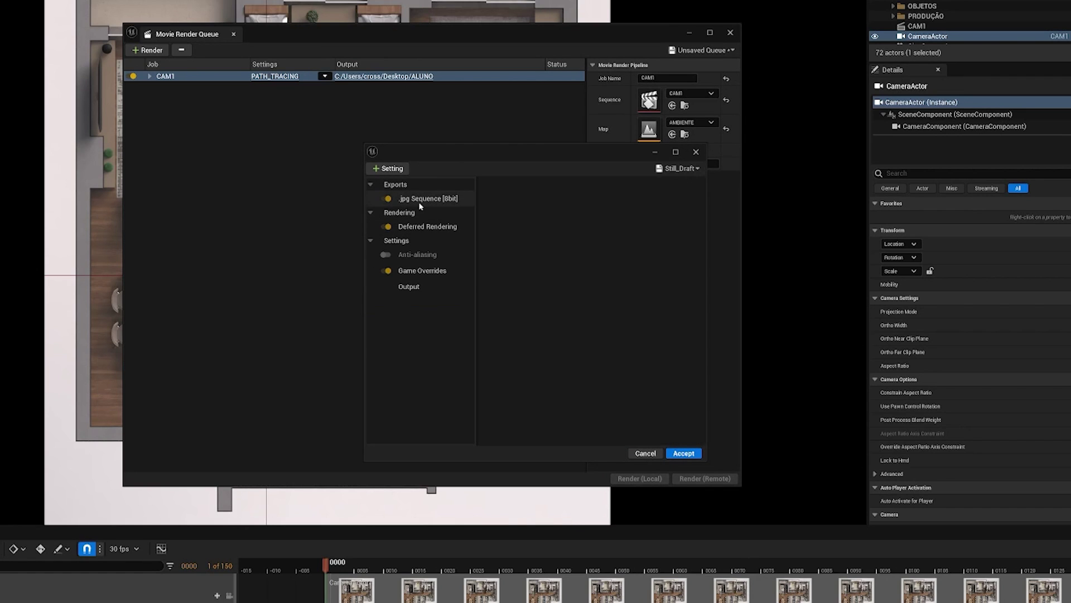
pyautogui.click(418, 200)
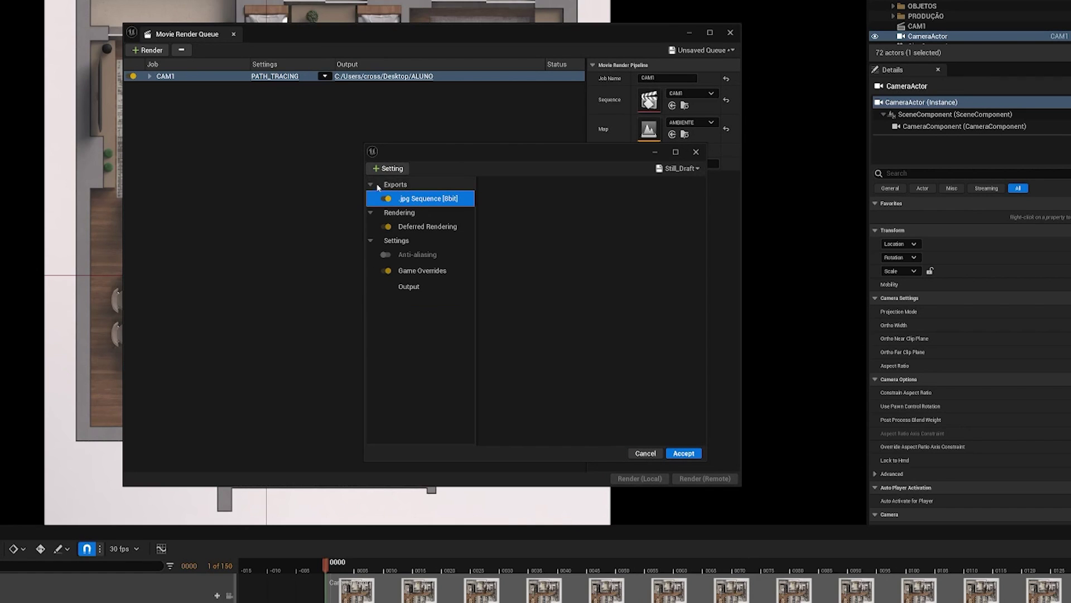
pyautogui.click(388, 168)
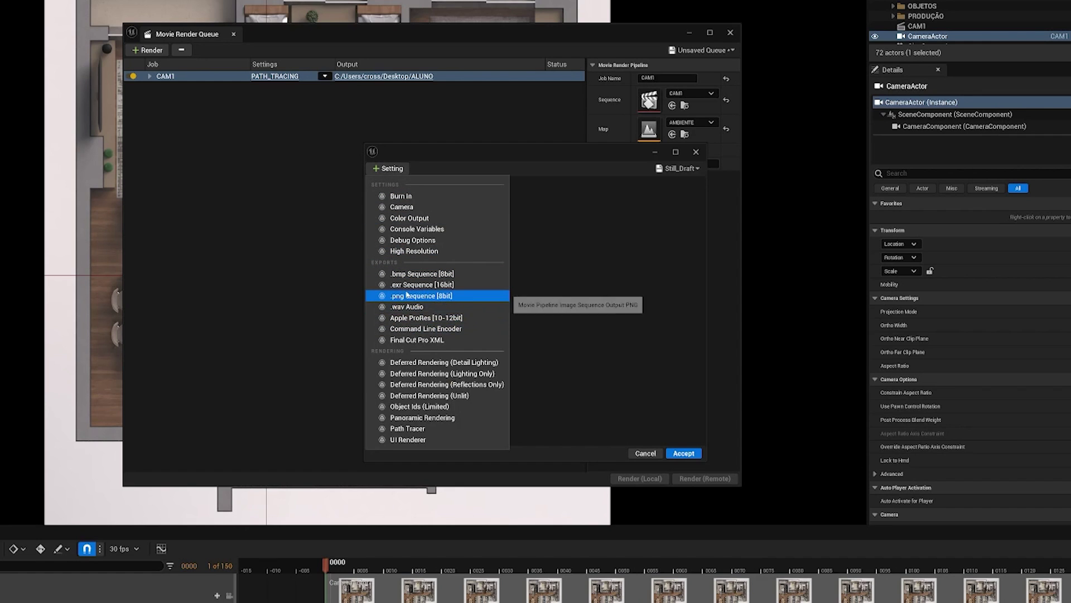
pyautogui.click(400, 287)
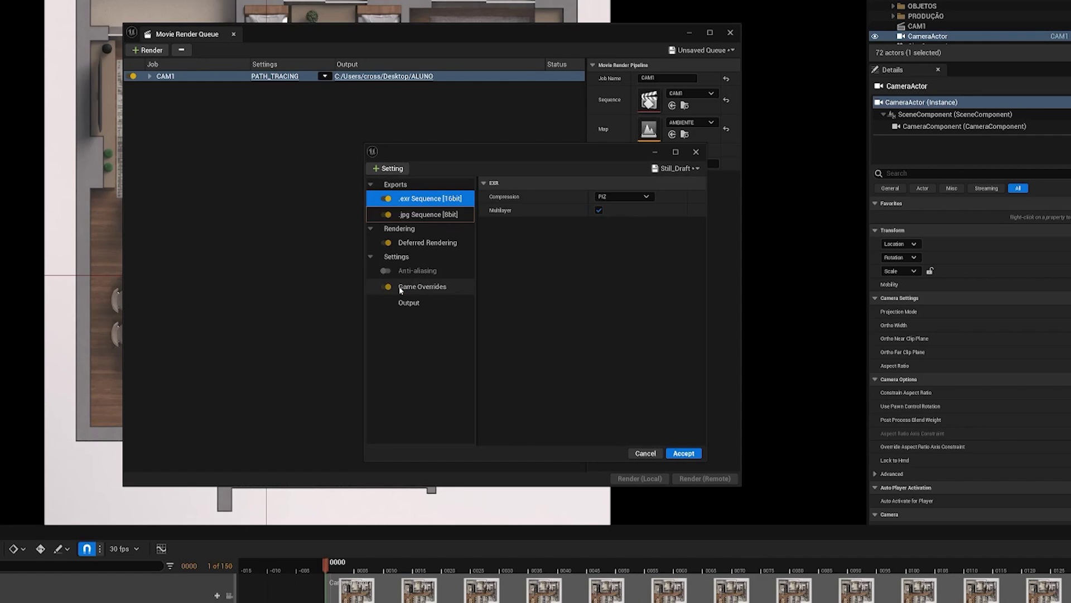
# Step: Disable the .jpg output and add the Path Tracer renderer to the job
pyautogui.click(386, 215)
pyautogui.click(404, 217)
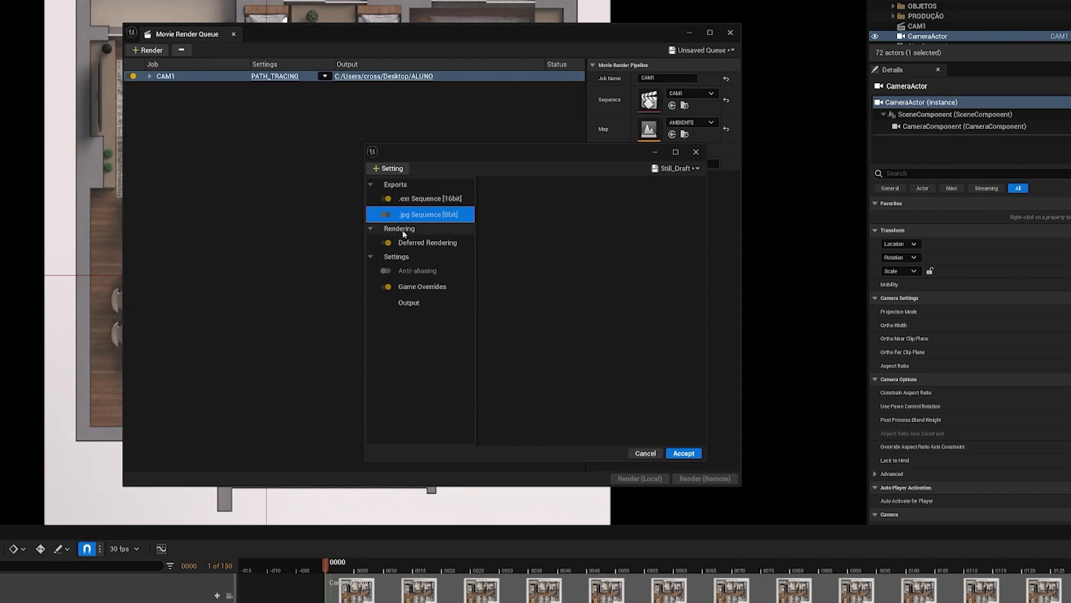
pyautogui.click(392, 169)
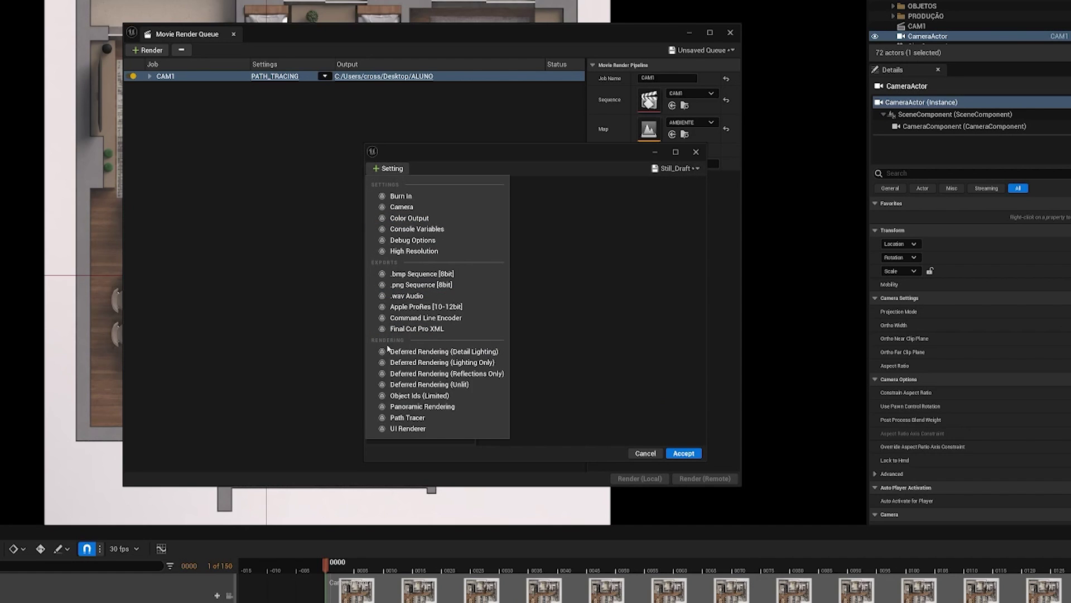
pyautogui.click(407, 418)
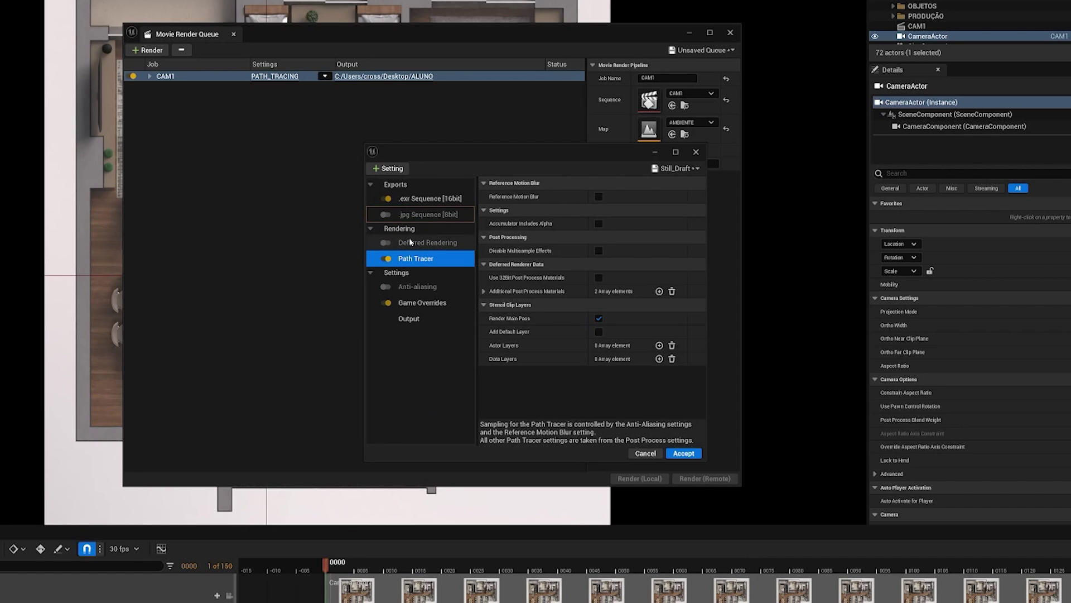
# Step: Remove the existing Anti-aliasing setting and add a fresh Anti-aliasing setting to the job
pyautogui.click(399, 286)
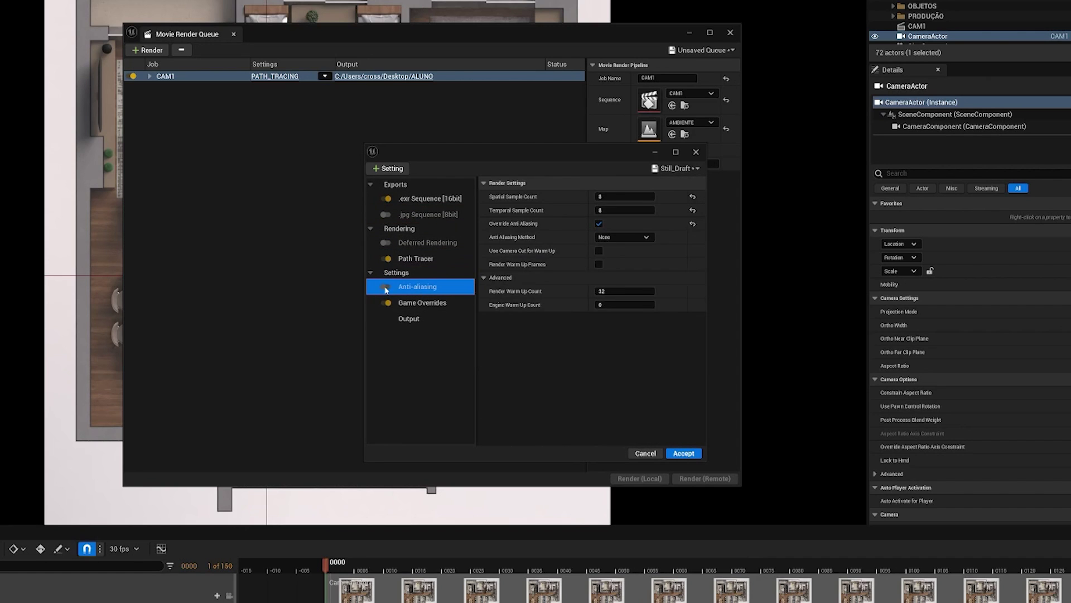
pyautogui.click(386, 287)
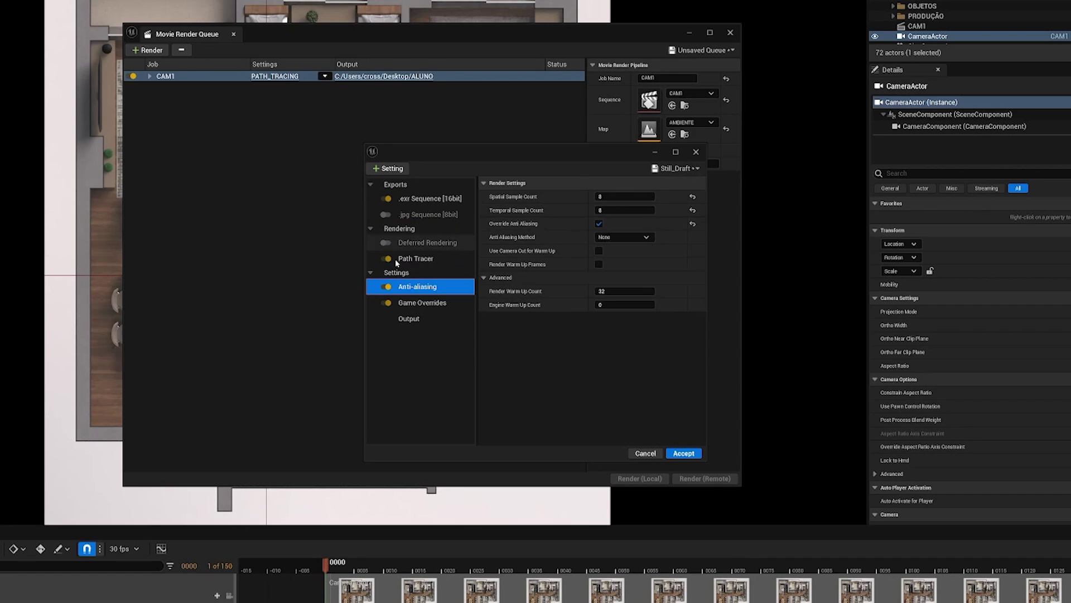
pyautogui.click(390, 168)
pyautogui.press('Escape')
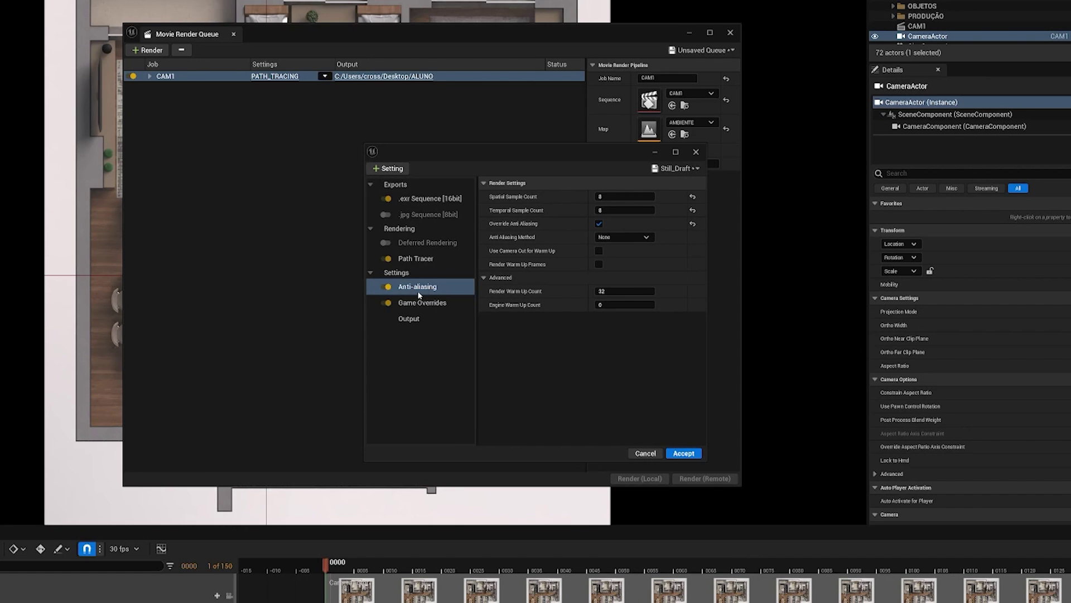
pyautogui.press('Delete')
pyautogui.click(396, 172)
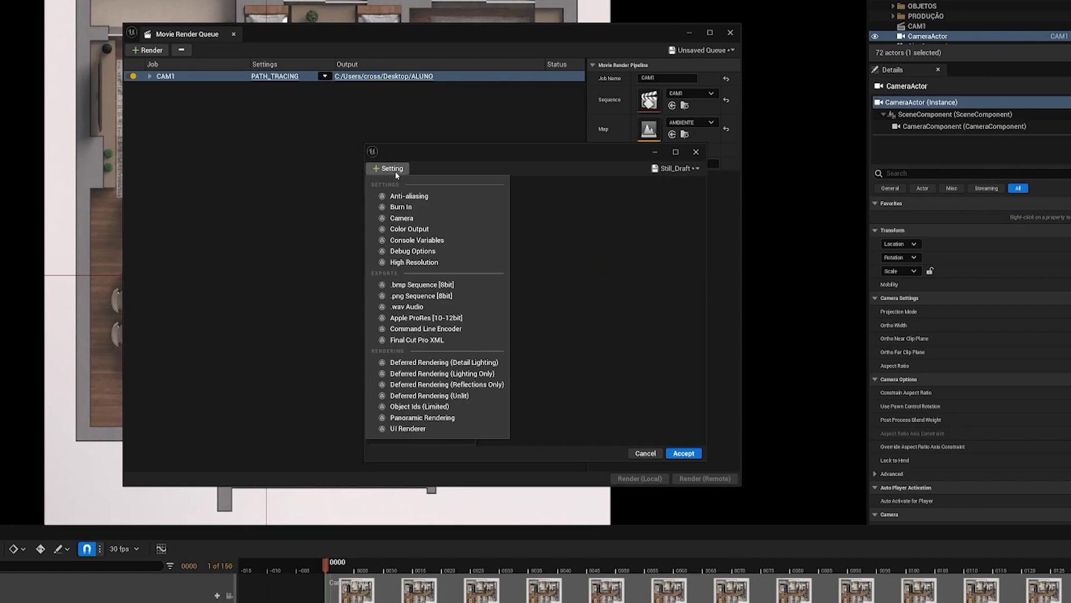
pyautogui.click(409, 196)
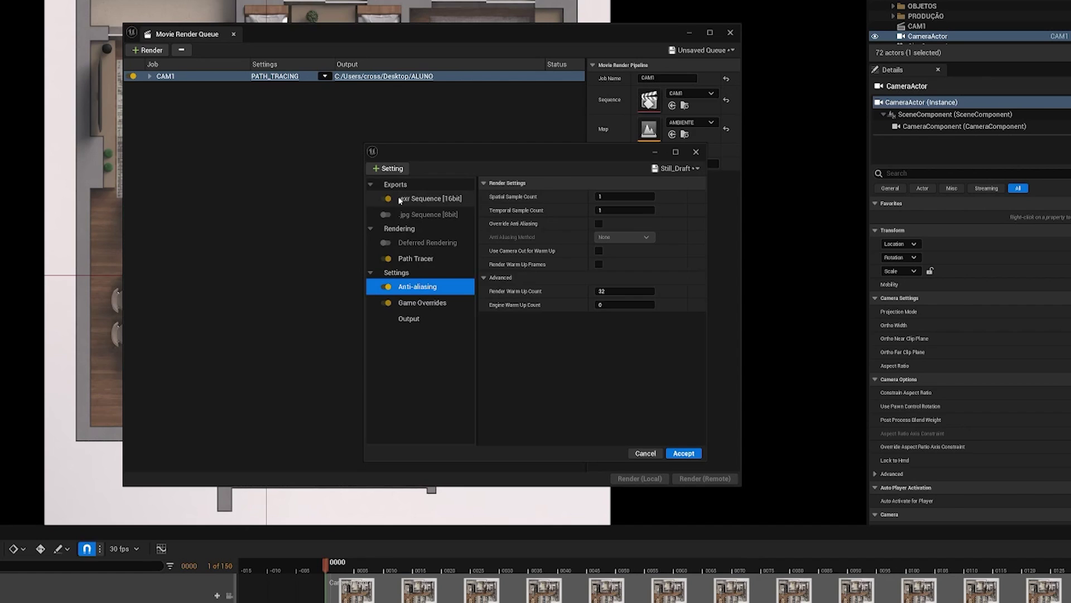
# Step: Set 16 spatial and 16 temporal samples and override anti-aliasing to None
pyautogui.click(624, 196)
pyautogui.write('16')
pyautogui.click(618, 211)
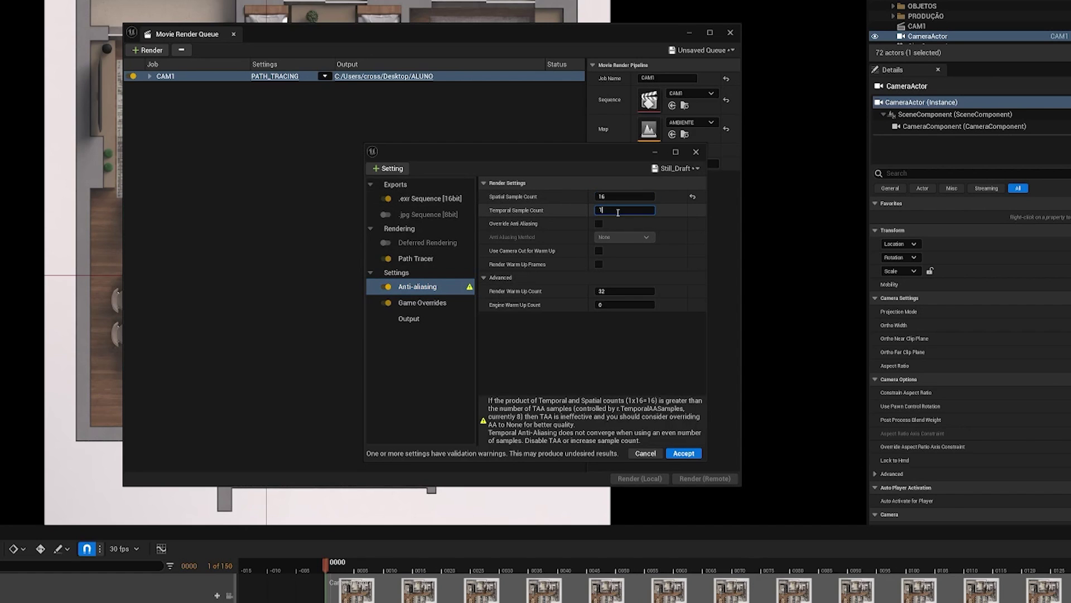
pyautogui.write('16')
pyautogui.press('Return')
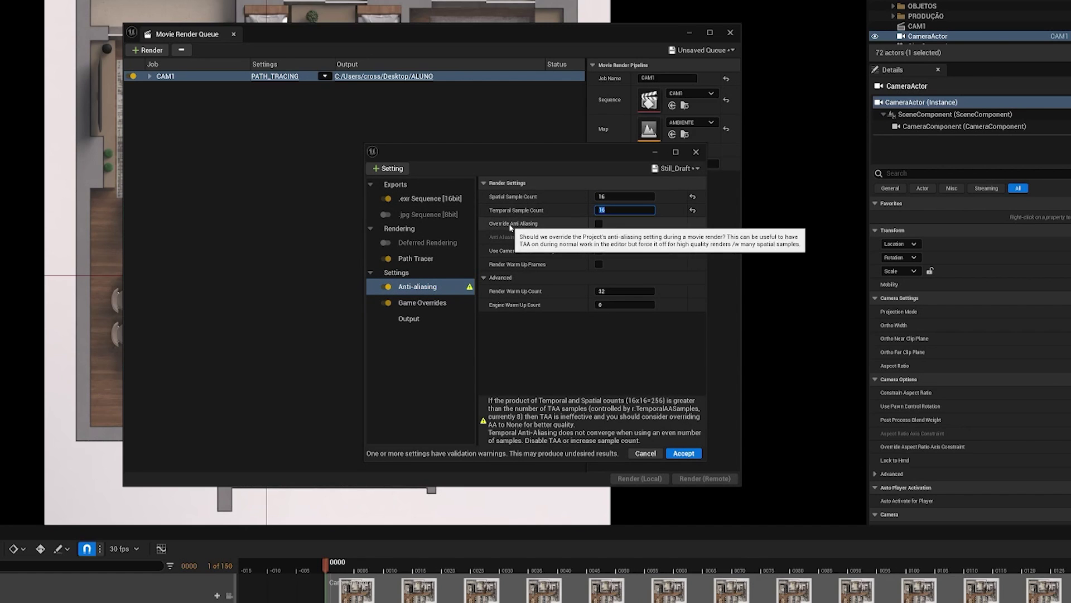
pyautogui.click(598, 223)
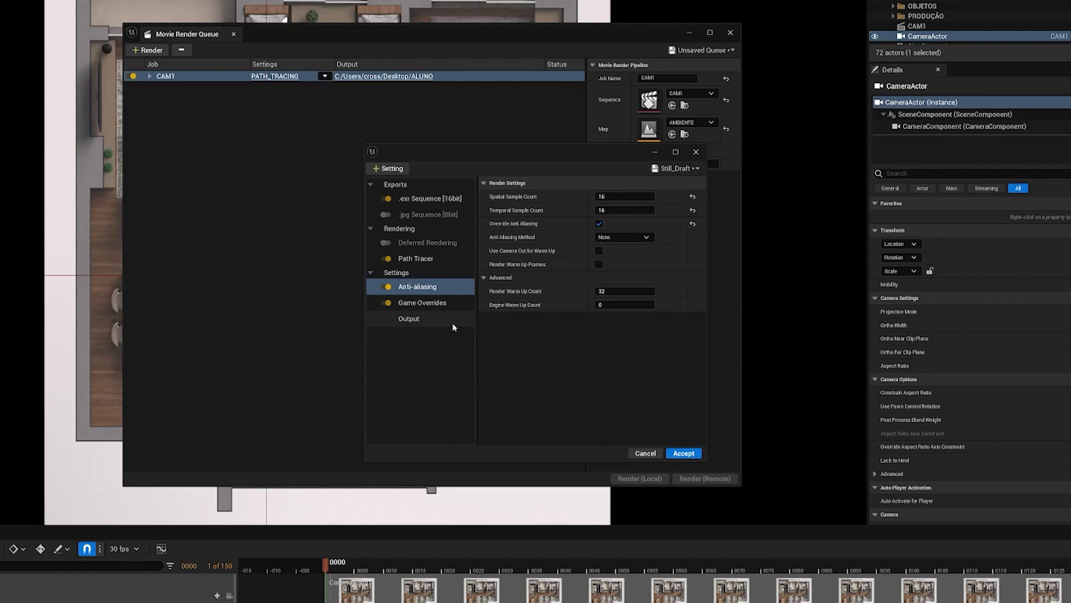
pyautogui.click(433, 304)
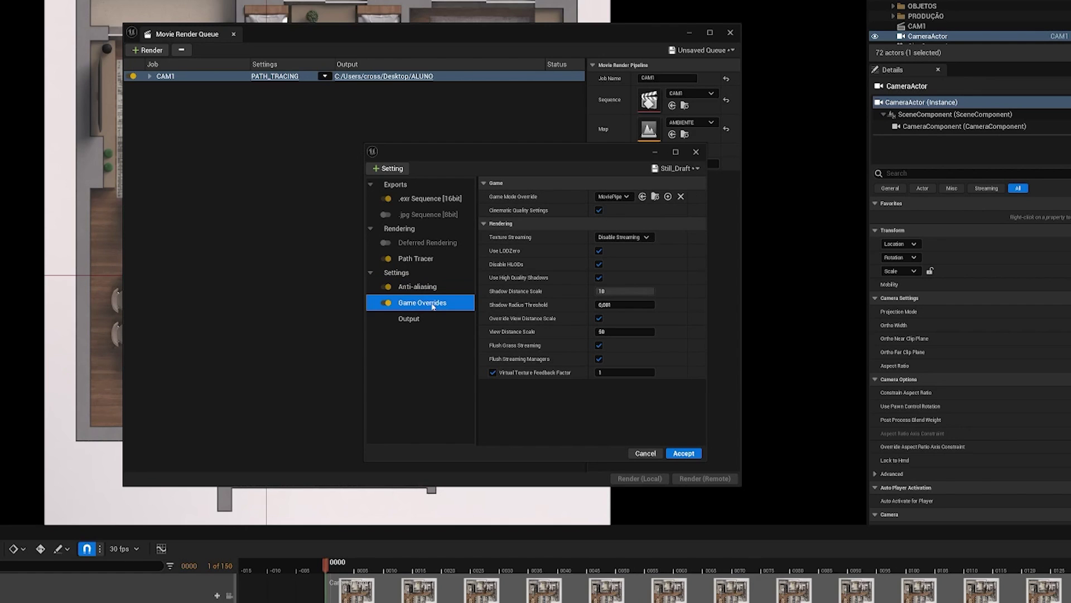
# Step: Delete Game Overrides and set the Output Resolution to 3000 × 3000
pyautogui.press('Delete')
pyautogui.click(388, 300)
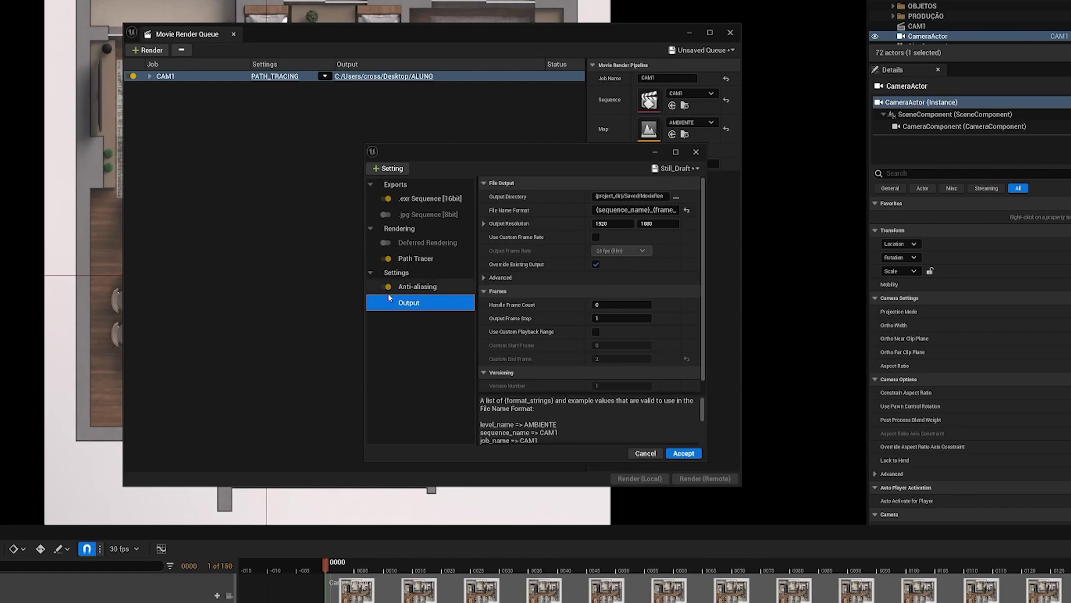
pyautogui.click(645, 196)
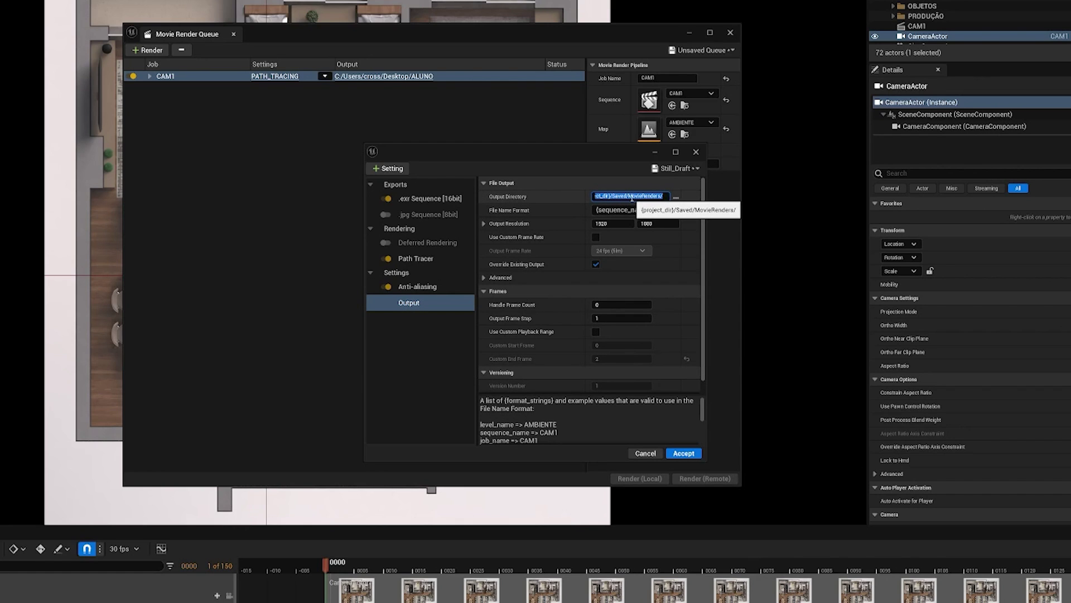
pyautogui.press('Tab')
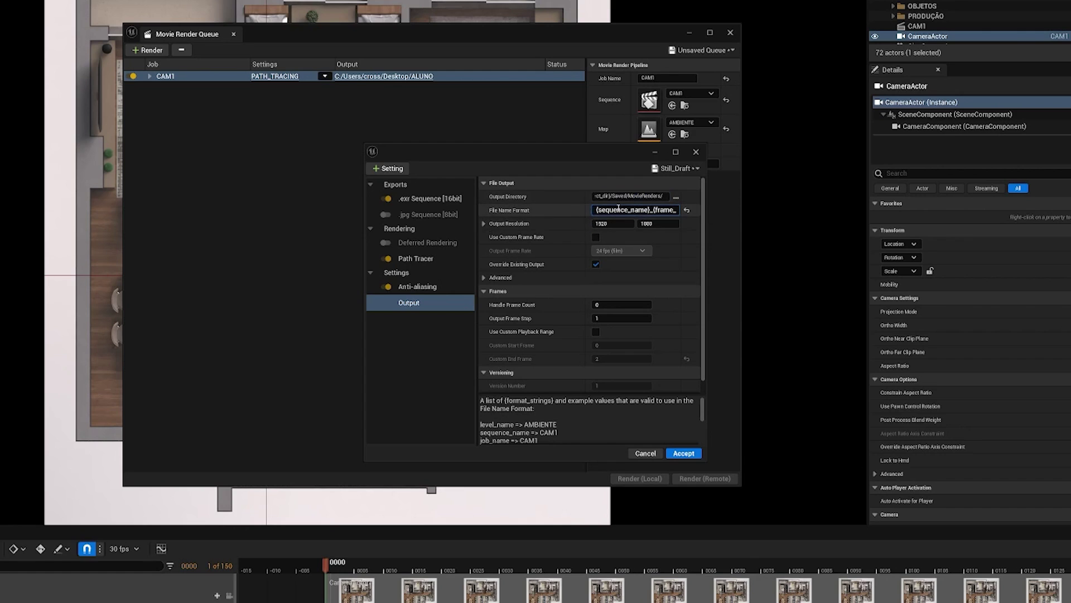
pyautogui.press('Tab')
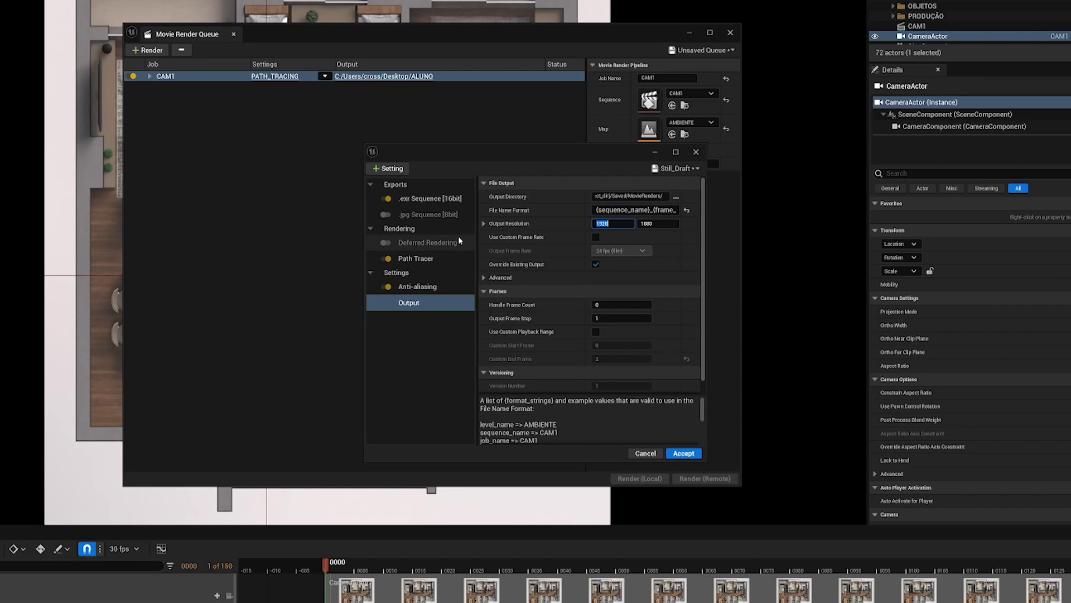
pyautogui.write('3000')
pyautogui.press('Tab')
pyautogui.write('3000')
pyautogui.press('Return')
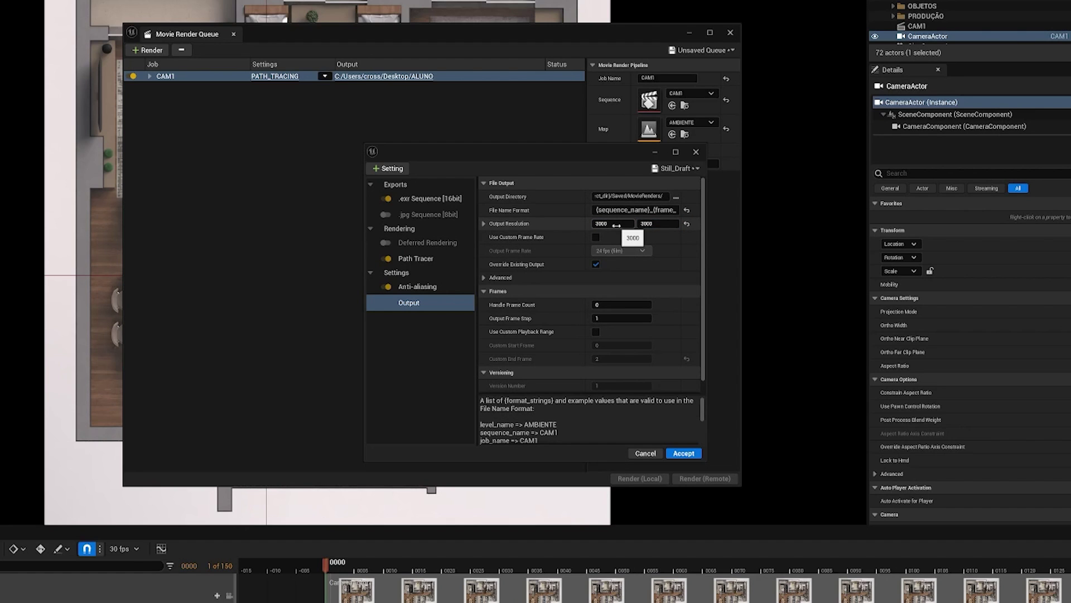
# Step: Enable Use Custom Playback Range with frames 0–1 and accept the settings
pyautogui.scroll(-1, 573, 318)
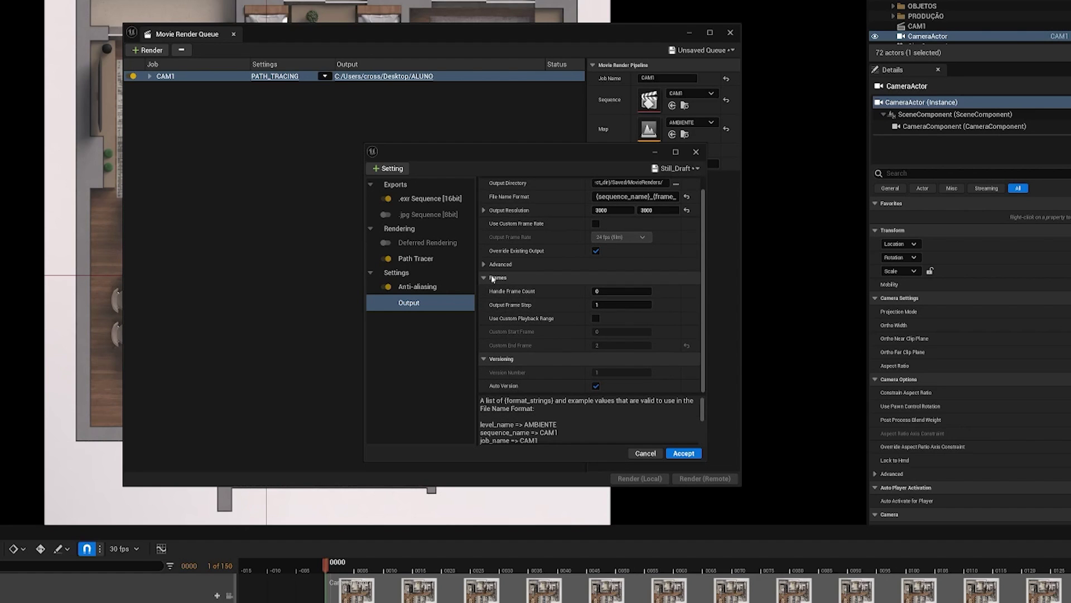
pyautogui.click(596, 318)
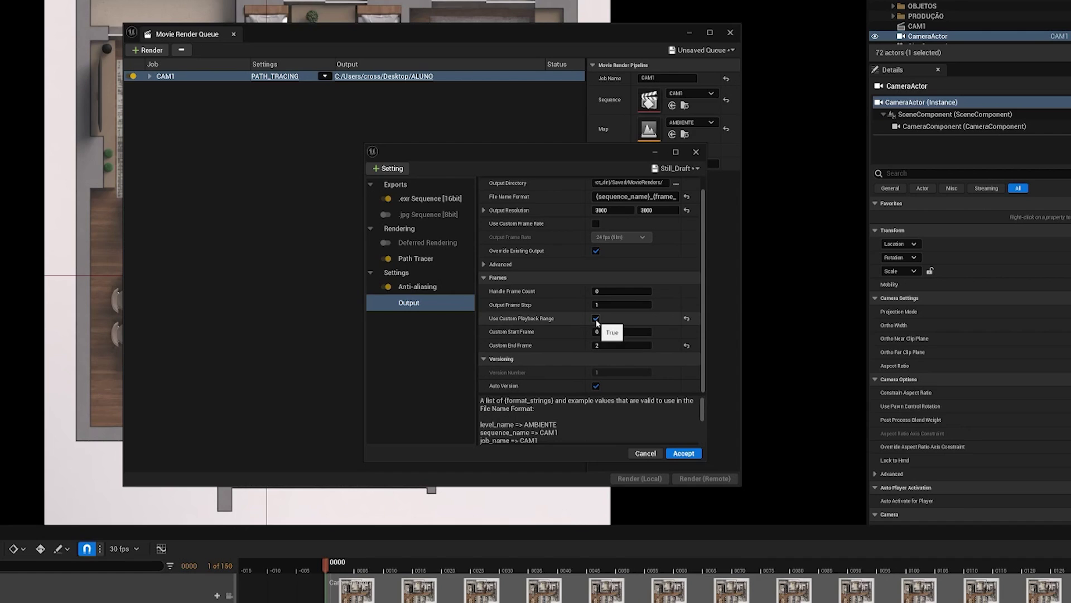
pyautogui.click(609, 332)
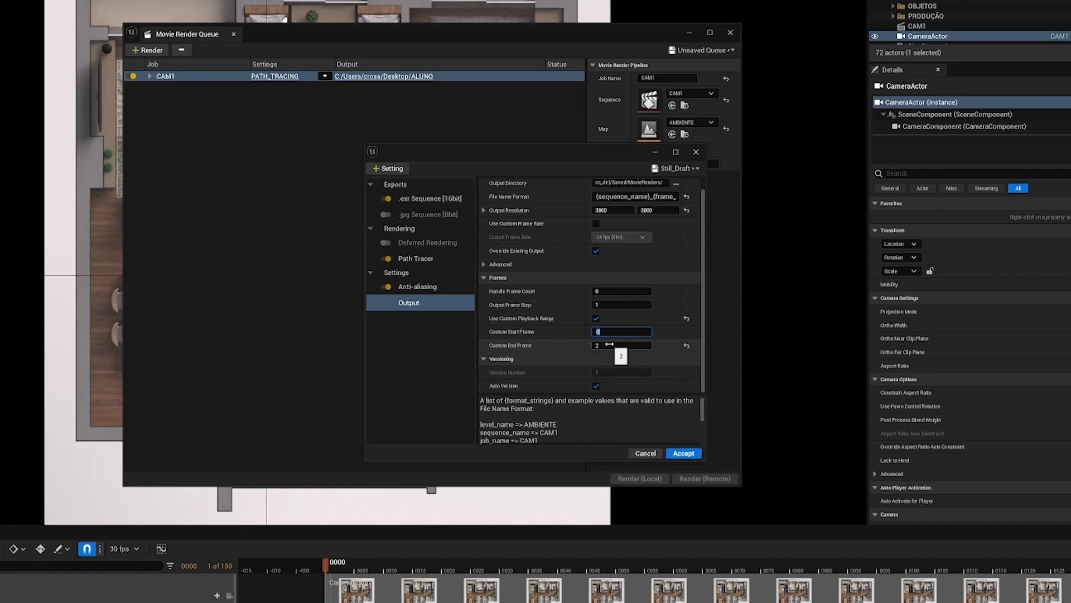
pyautogui.click(610, 345)
pyautogui.click(683, 453)
pyautogui.click(27, 5)
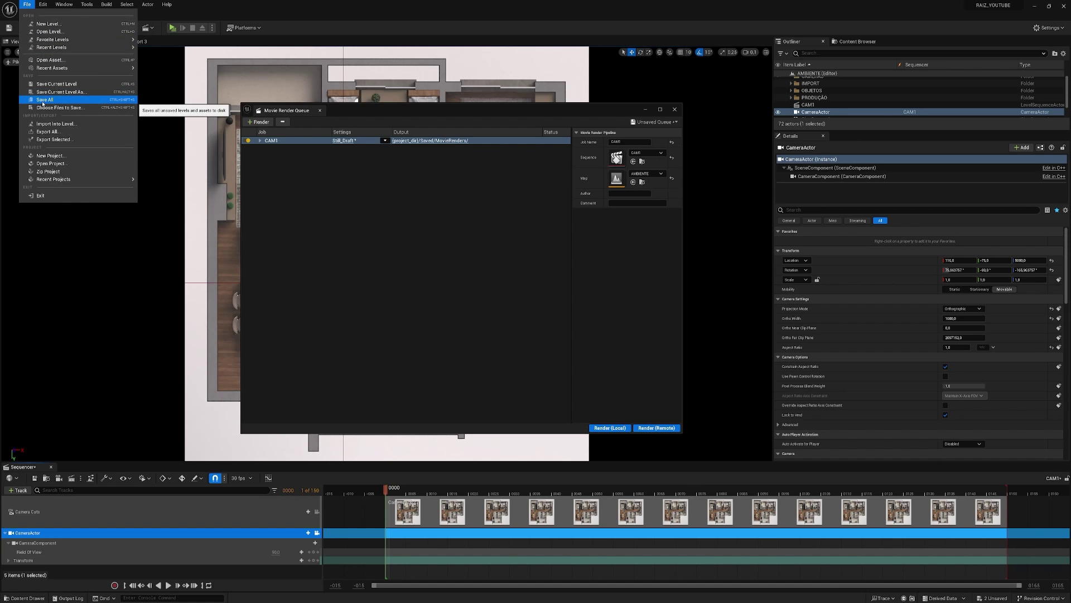
# Step: Use Save All, then run Render (Local) on the CAM1 job to produce CAM1_0000.exr
pyautogui.click(42, 101)
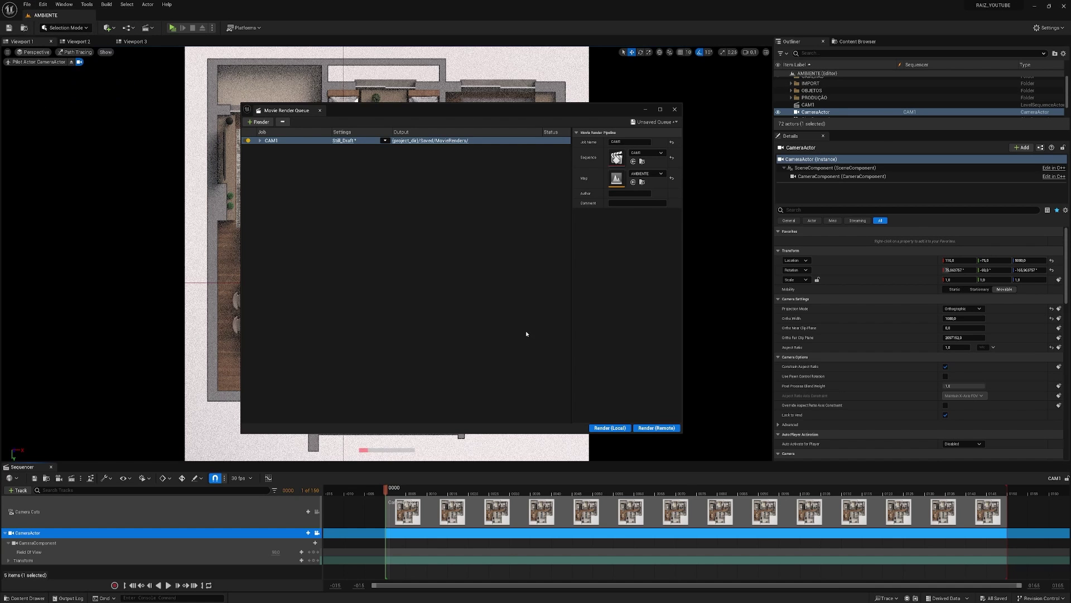
pyautogui.click(617, 428)
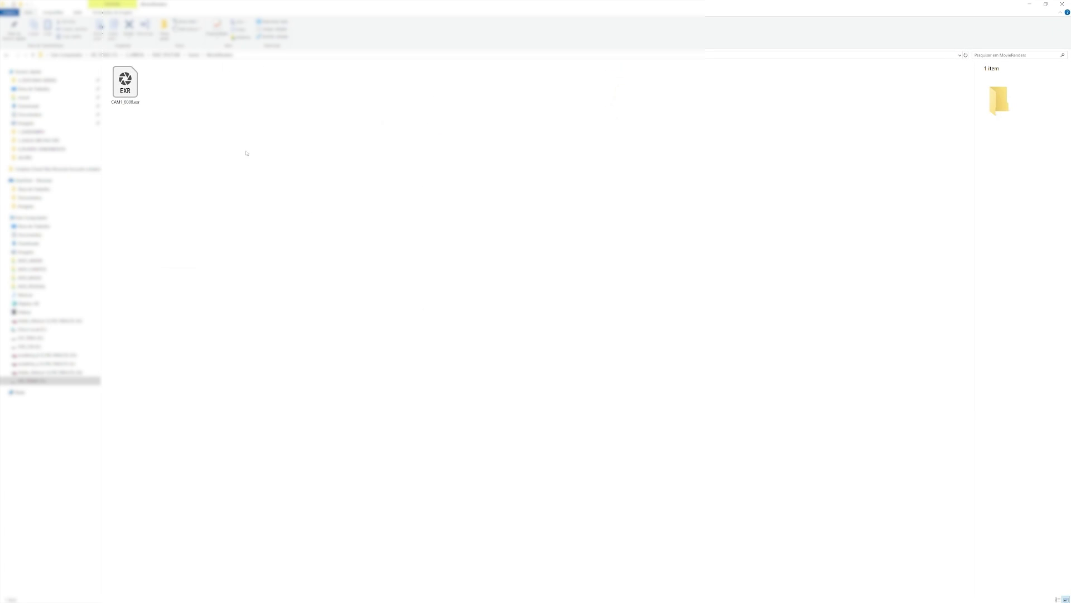
# Step: Open CAM1_0000.exr in Photoshop, keeping the default EXR options and assigning sRGB IEC61966-2.1
pyautogui.click(130, 92)
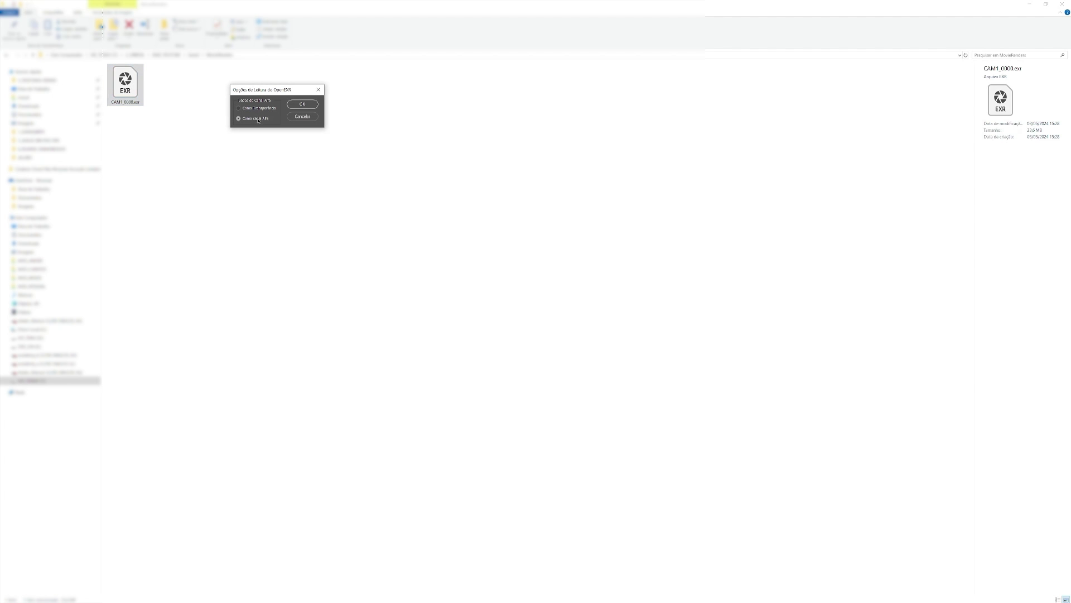
pyautogui.click(289, 105)
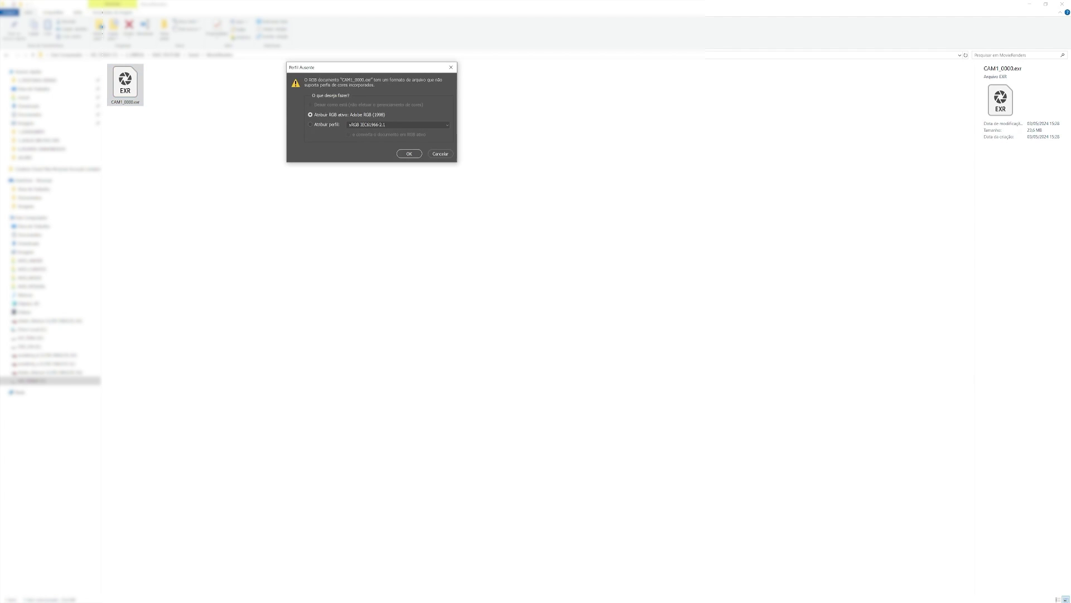
pyautogui.click(329, 125)
pyautogui.click(409, 154)
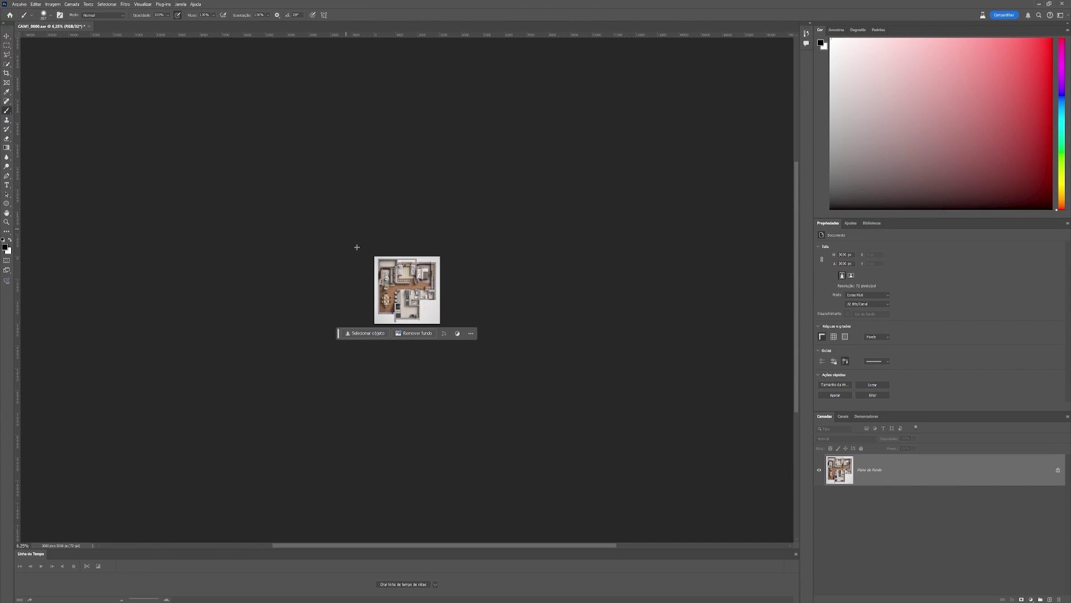
# Step: Zoom in and out across the floor-plan render, then return to the Unreal Editor
pyautogui.keyDown('alt'); pyautogui.scroll(5, 399, 296); pyautogui.keyUp('alt')
pyautogui.keyDown('alt'); pyautogui.scroll(3, 452, 289); pyautogui.keyUp('alt')
pyautogui.keyDown('alt'); pyautogui.scroll(3, 451, 289); pyautogui.keyUp('alt')
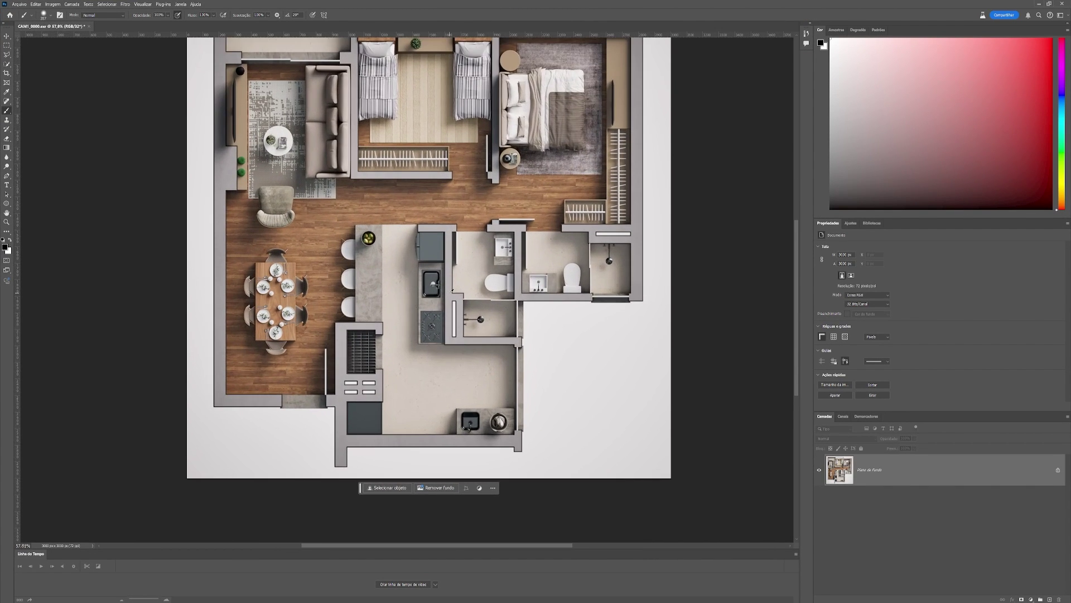
pyautogui.keyDown('alt'); pyautogui.scroll(3, 390, 281); pyautogui.keyUp('alt')
pyautogui.keyDown('alt'); pyautogui.scroll(4, 250, 271); pyautogui.keyUp('alt')
pyautogui.keyDown('alt'); pyautogui.scroll(-2, 251, 272); pyautogui.keyUp('alt')
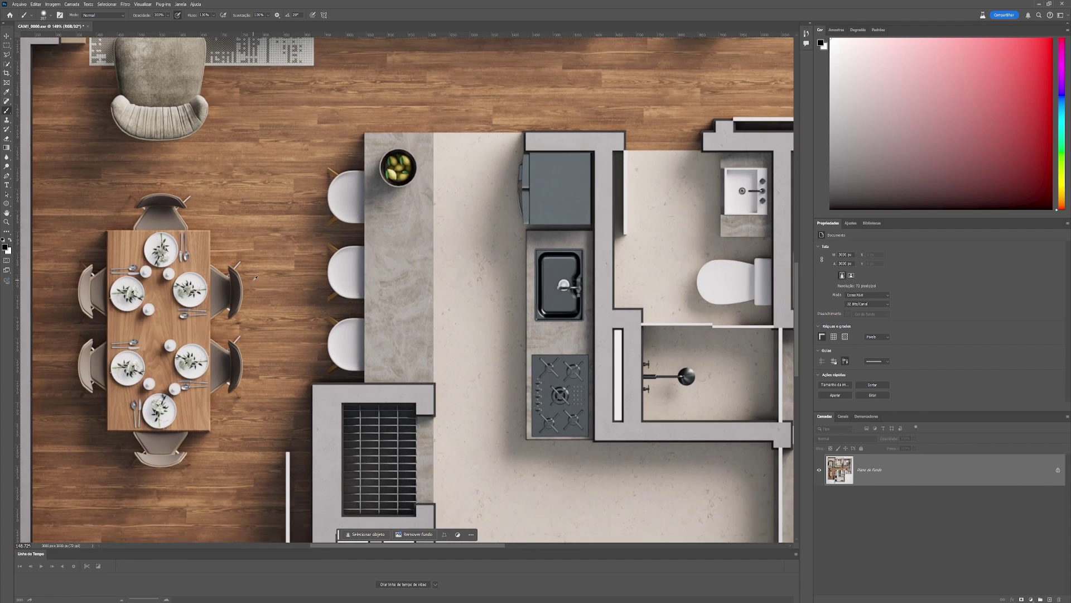
pyautogui.keyDown('alt'); pyautogui.scroll(-2, 234, 279); pyautogui.keyUp('alt')
pyautogui.keyDown('alt'); pyautogui.scroll(-3, 307, 296); pyautogui.keyUp('alt')
pyautogui.keyDown('alt'); pyautogui.scroll(-2, 502, 330); pyautogui.keyUp('alt')
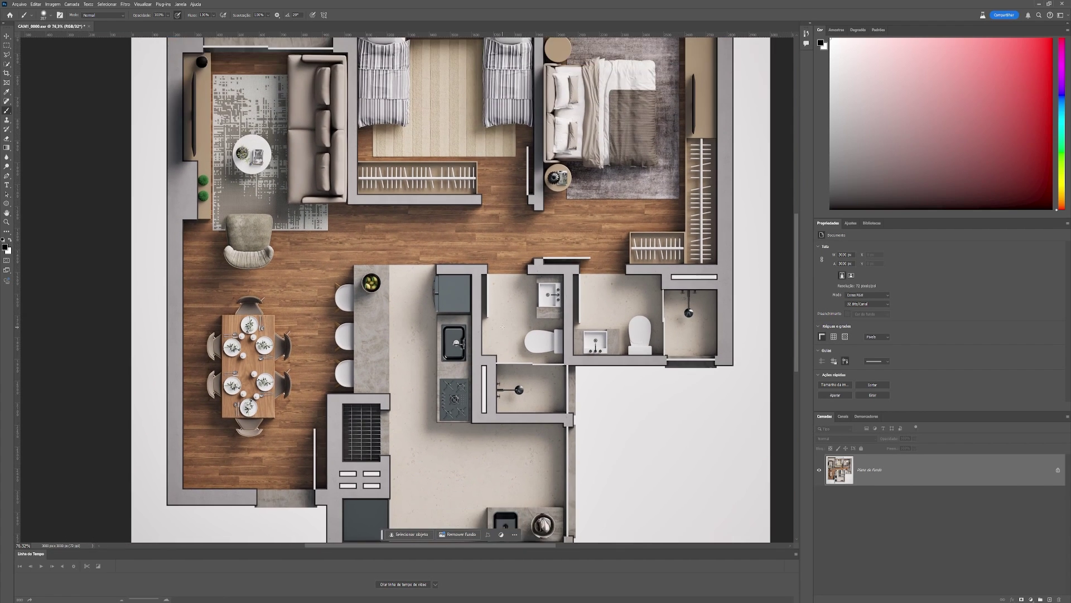
pyautogui.keyDown('alt'); pyautogui.scroll(-1, 501, 331); pyautogui.keyUp('alt')
pyautogui.keyDown('alt'); pyautogui.scroll(-2, 501, 331); pyautogui.keyUp('alt')
pyautogui.scroll(-2, 500, 331)
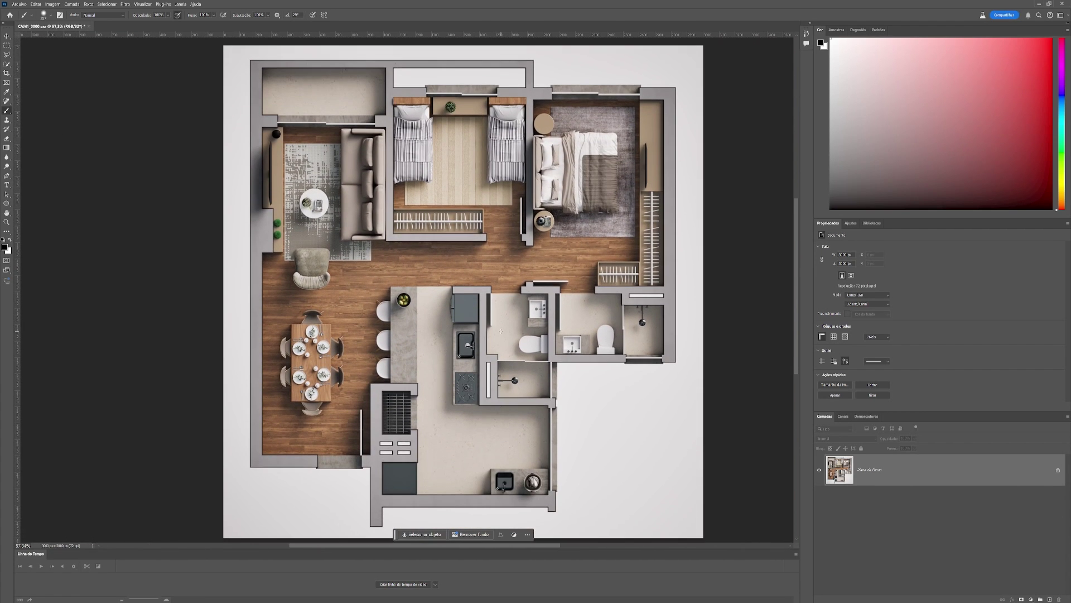
pyautogui.keyDown('alt'); pyautogui.scroll(-1, 501, 331); pyautogui.keyUp('alt')
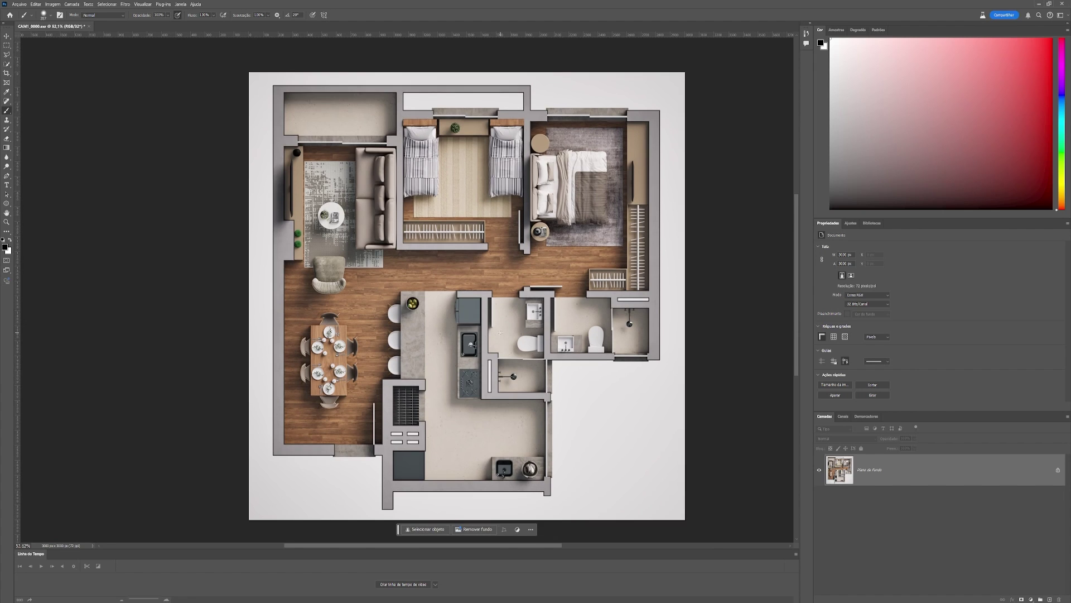
pyautogui.keyDown('alt'); pyautogui.scroll(1, 500, 333); pyautogui.keyUp('alt')
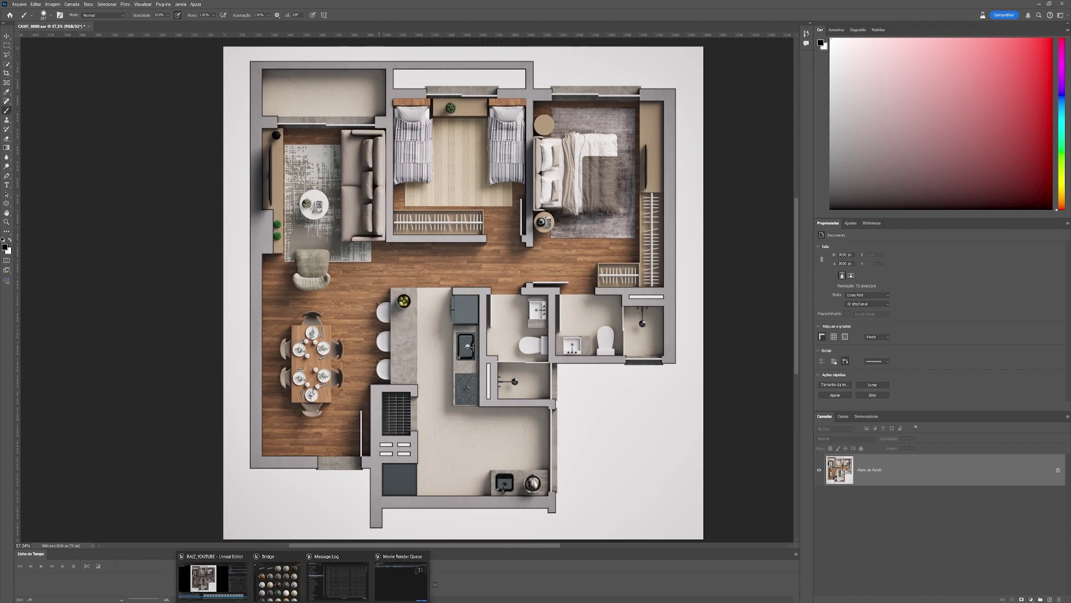
pyautogui.click(277, 577)
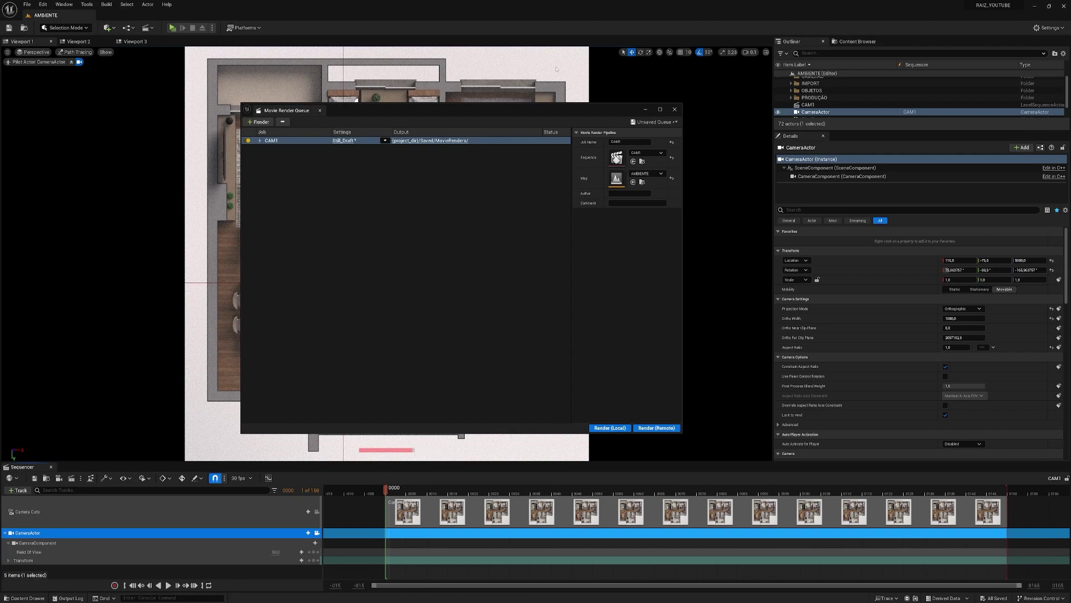
# Step: Minimize the Movie Render Queue and compare the lit viewport against the Photoshop render
pyautogui.click(644, 111)
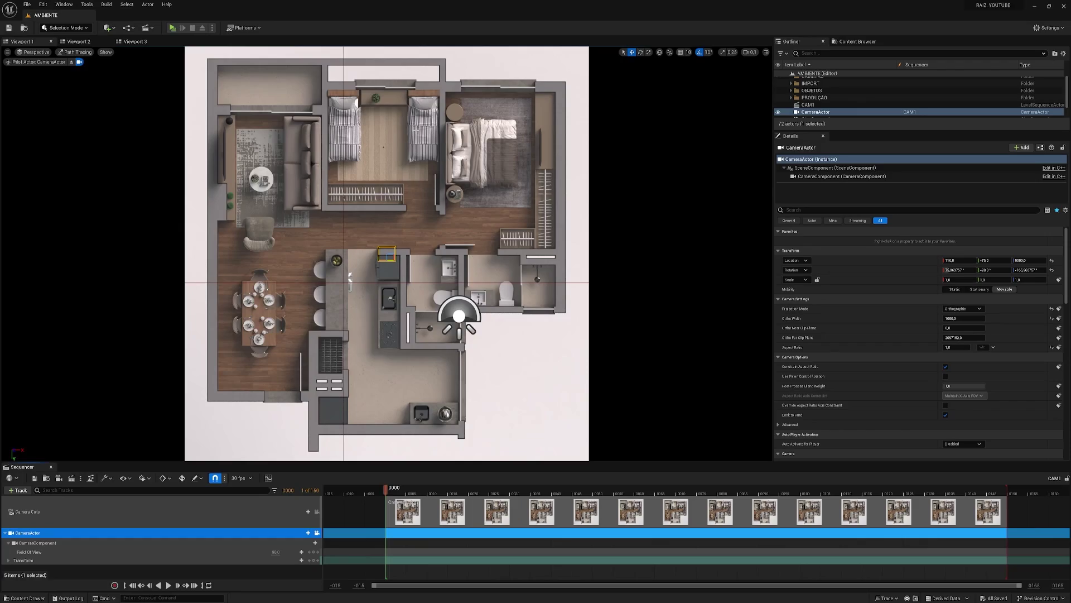
pyautogui.click(79, 41)
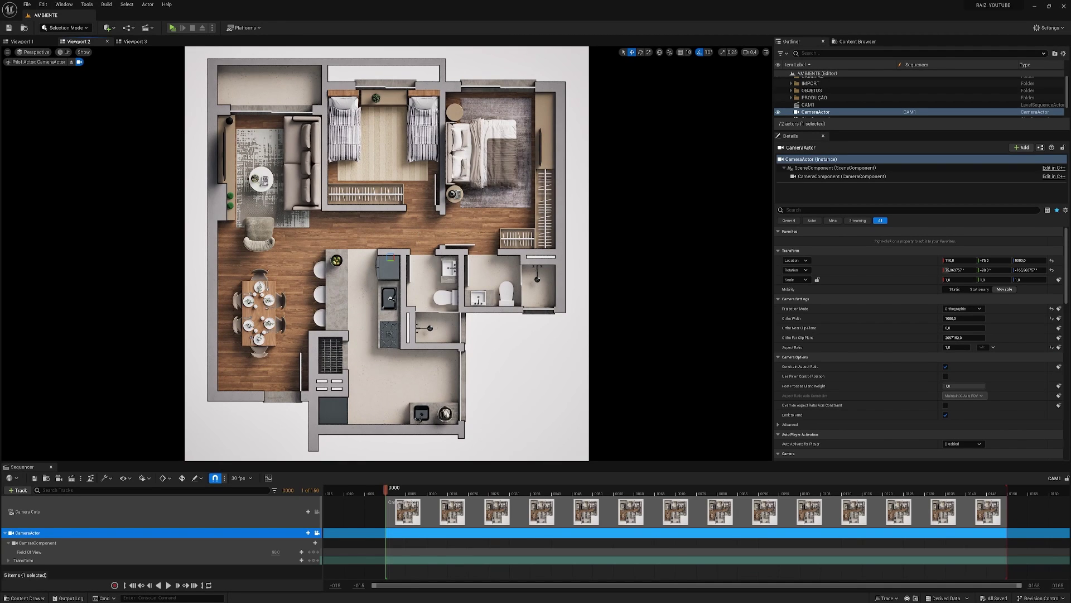
pyautogui.hotkey('alt', 'Tab')
pyautogui.hotkey('alt', 'Tab')
pyautogui.click(22, 42)
# Step: Flick repeatedly between Viewport 1's camera view and Viewport 2's lit view to compare
pyautogui.click(78, 42)
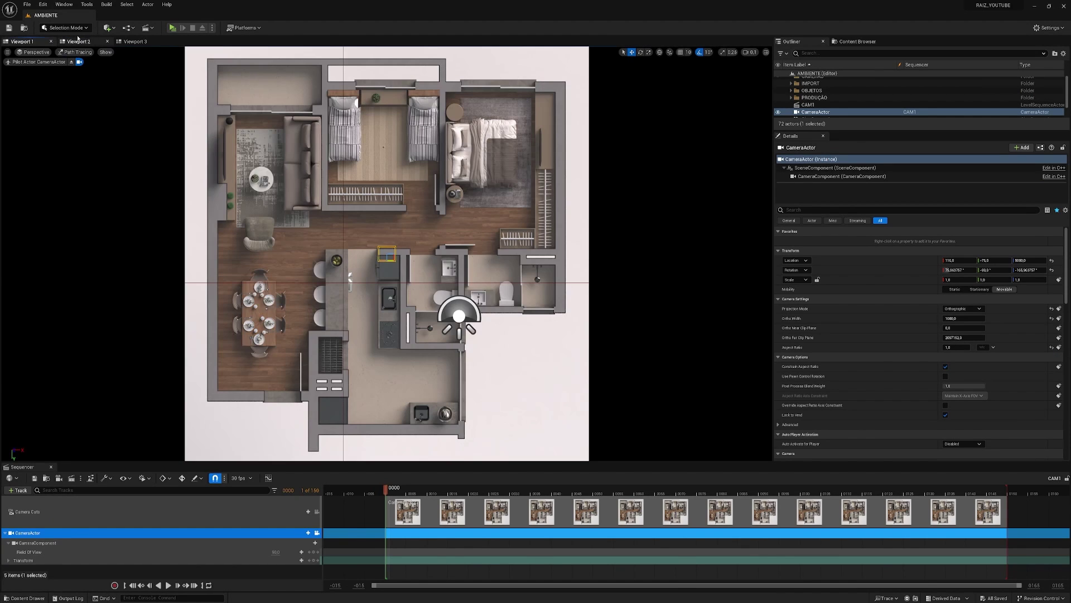
pyautogui.click(22, 42)
pyautogui.click(81, 43)
pyautogui.click(82, 43)
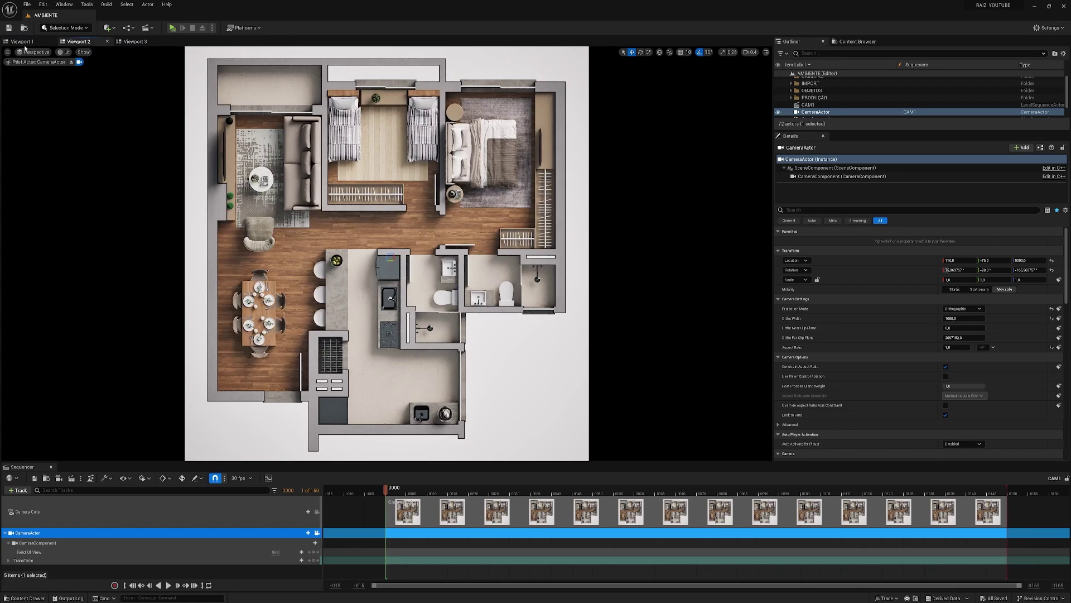
pyautogui.click(49, 42)
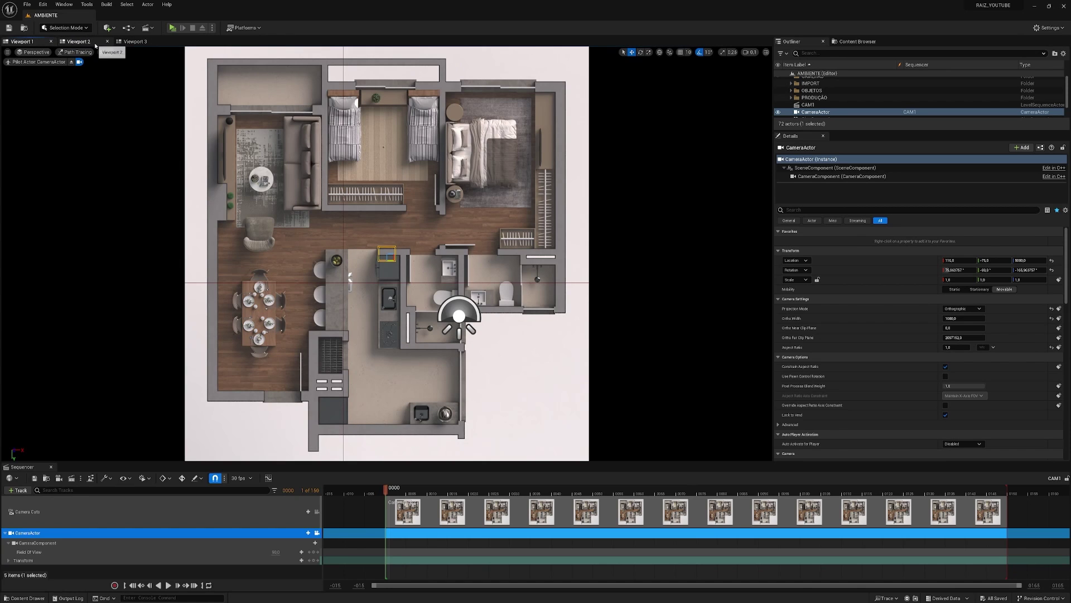
pyautogui.click(94, 43)
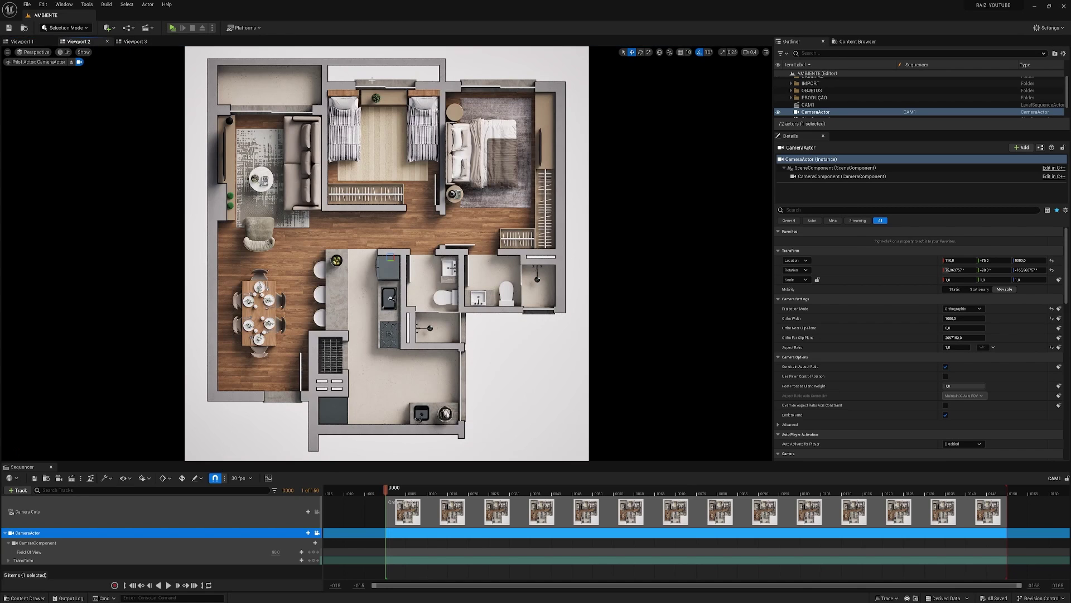
pyautogui.click(22, 41)
pyautogui.click(79, 42)
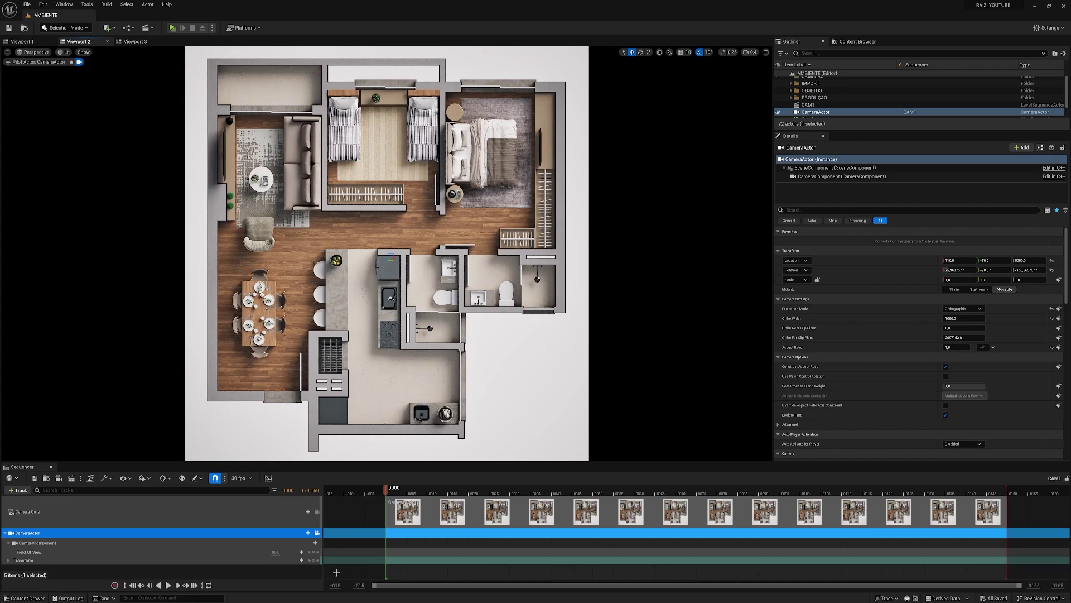